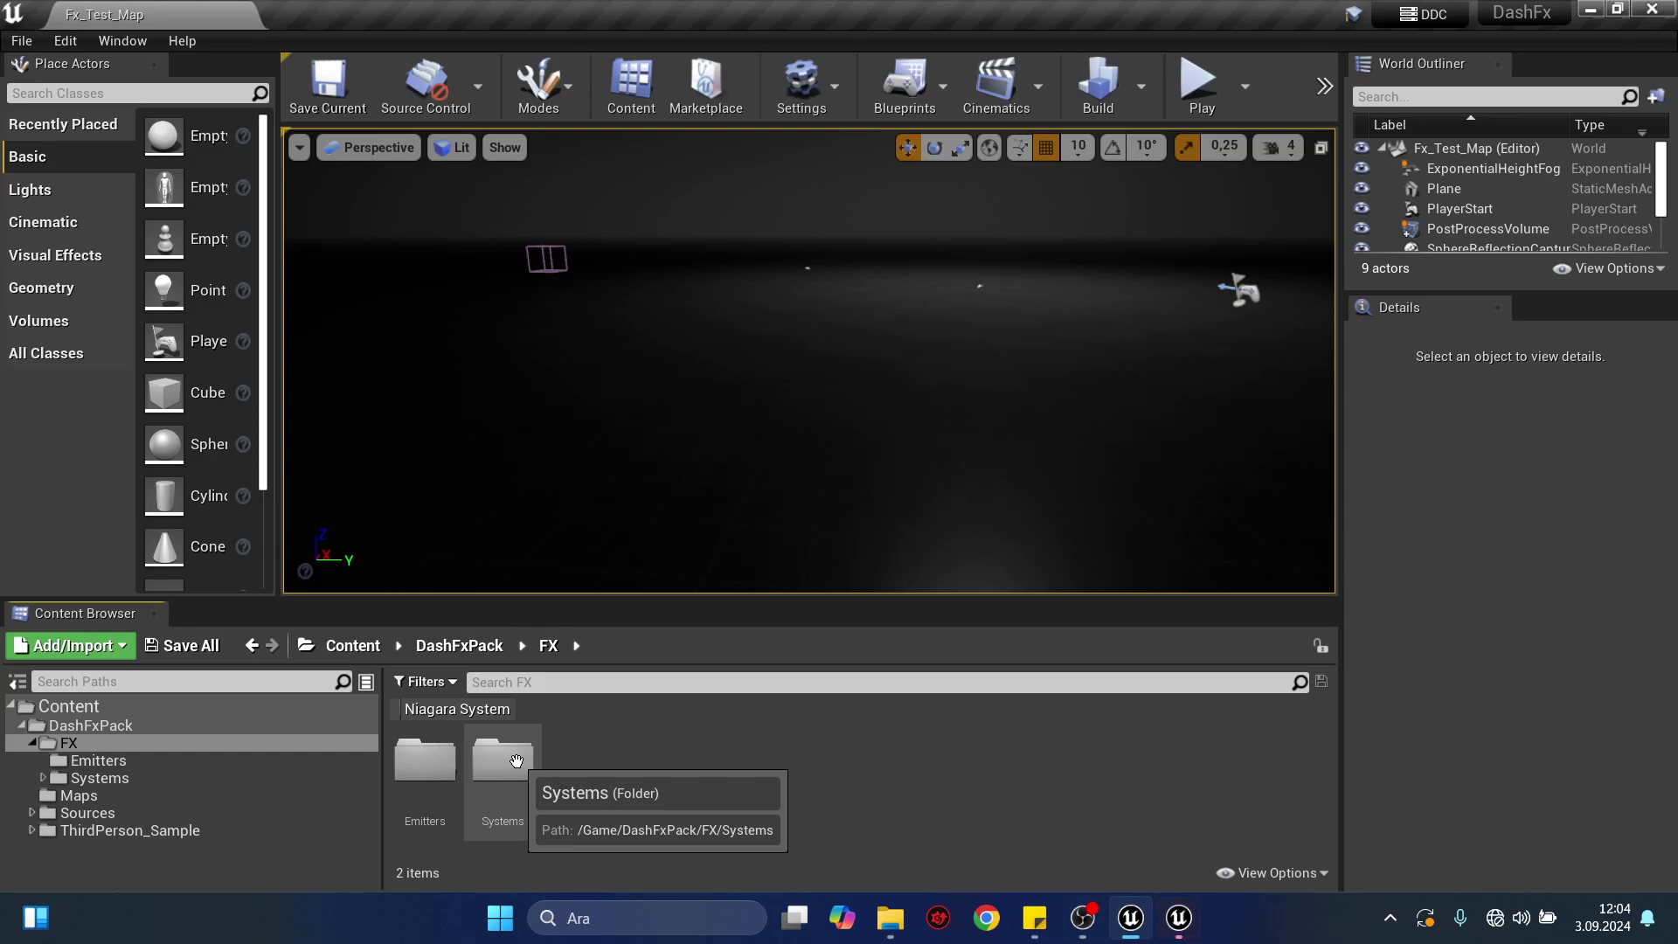
Create a new folder named Cont inside the FX folder.
right_click(628, 783)
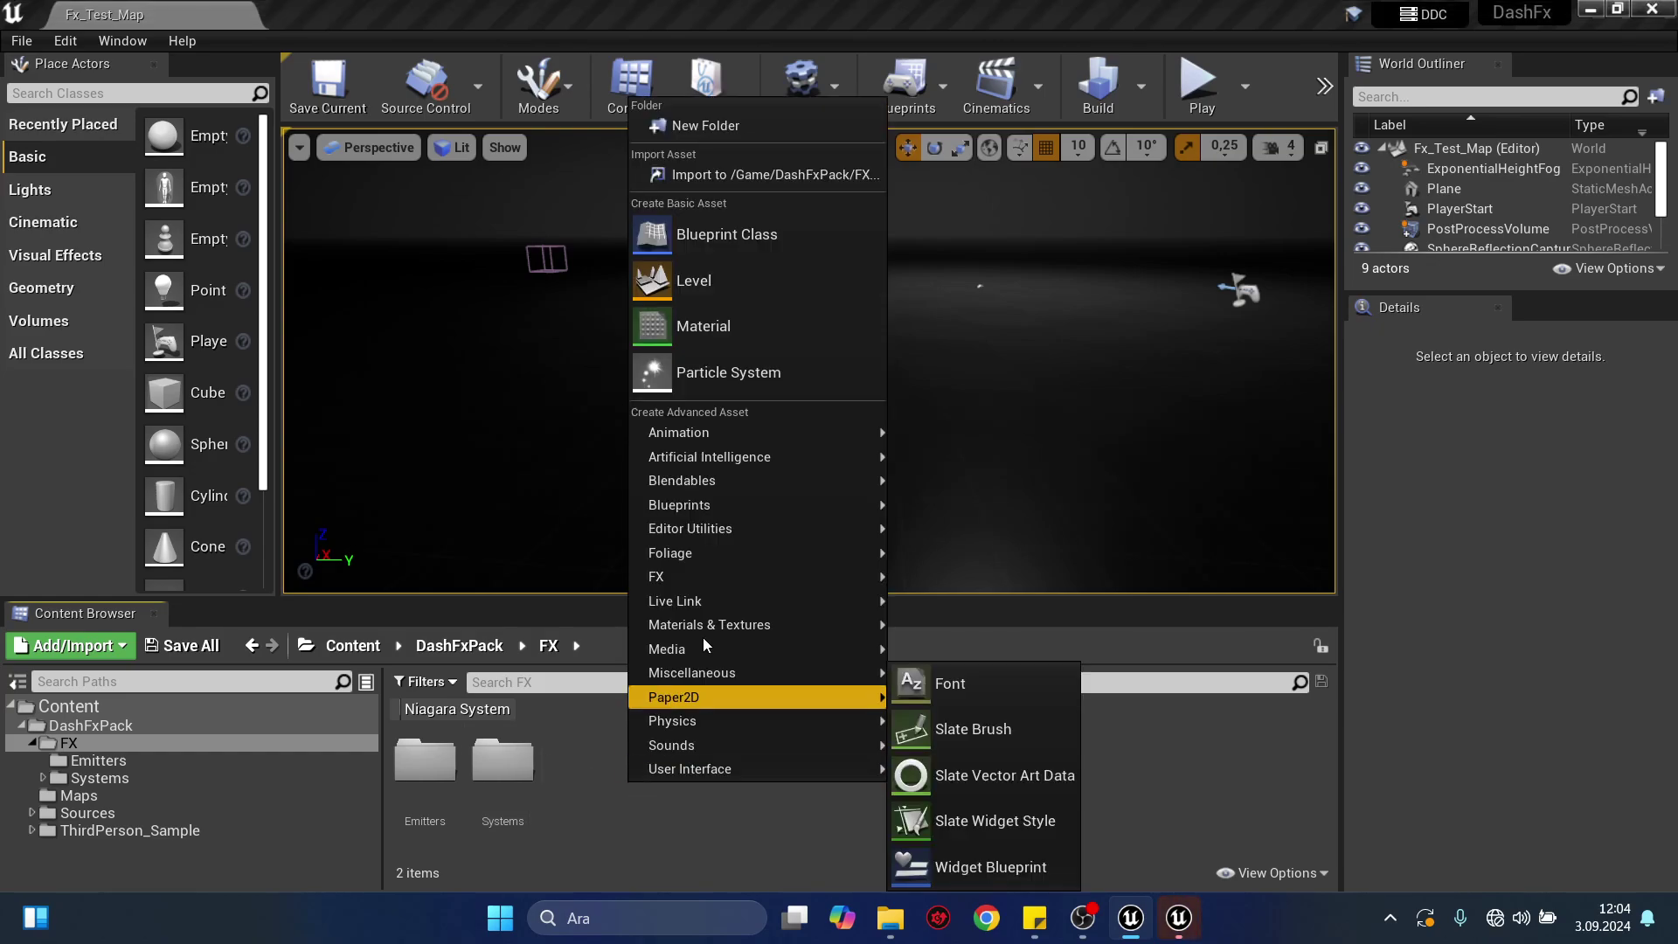
click(755, 131)
text(Cont)
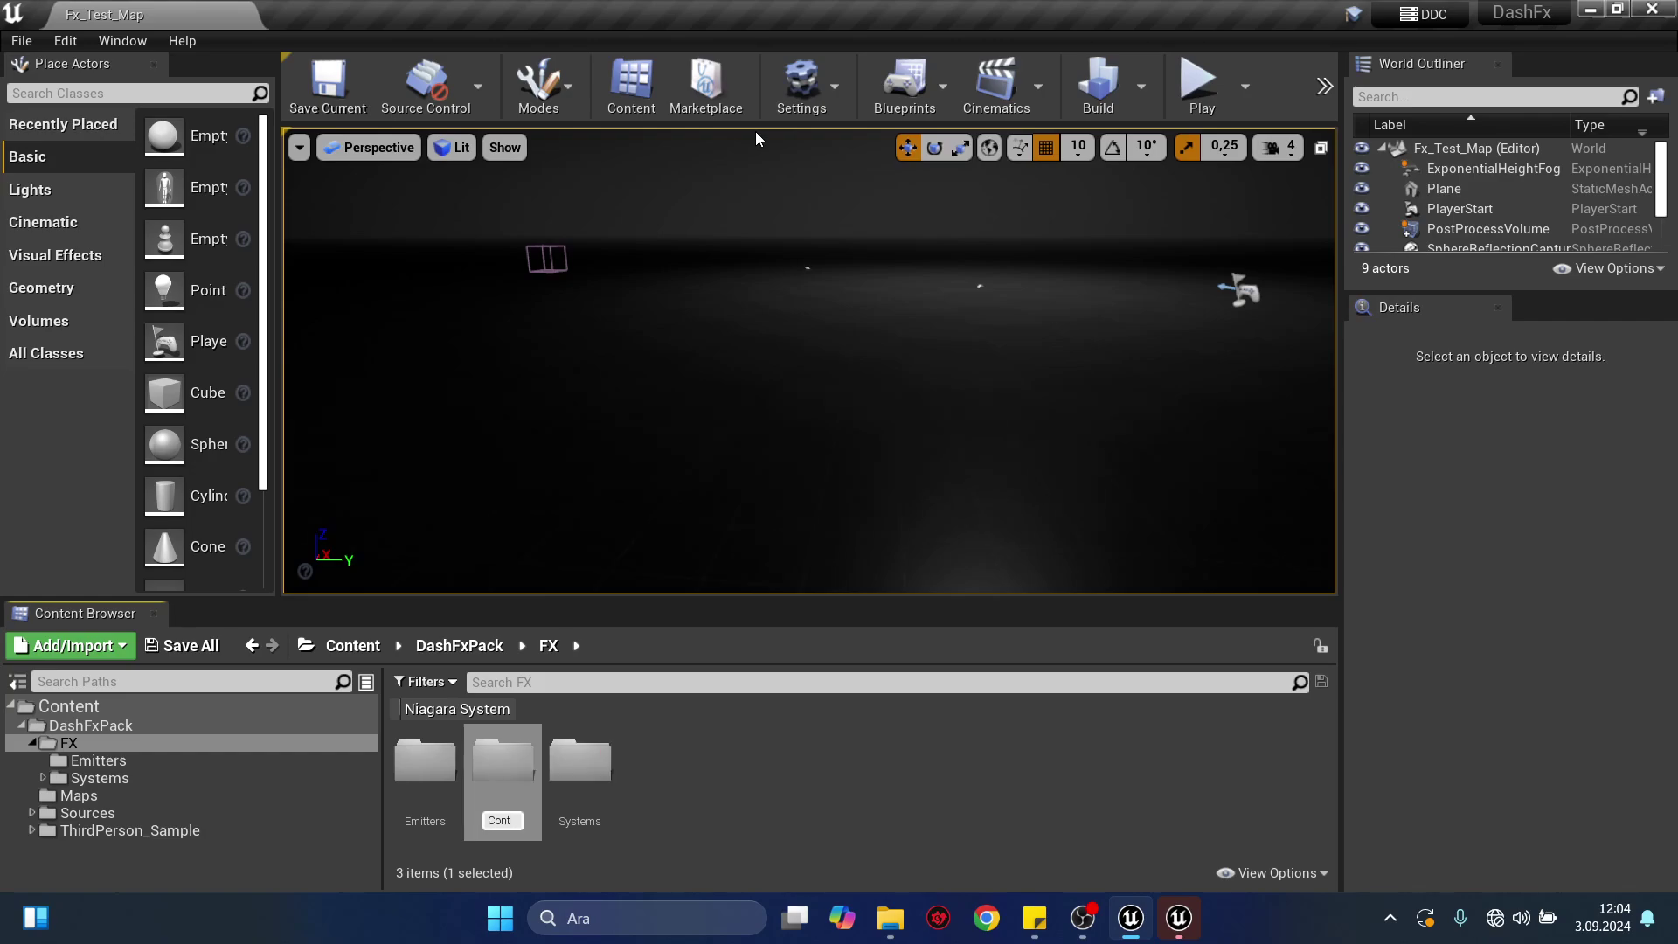
key(Return)
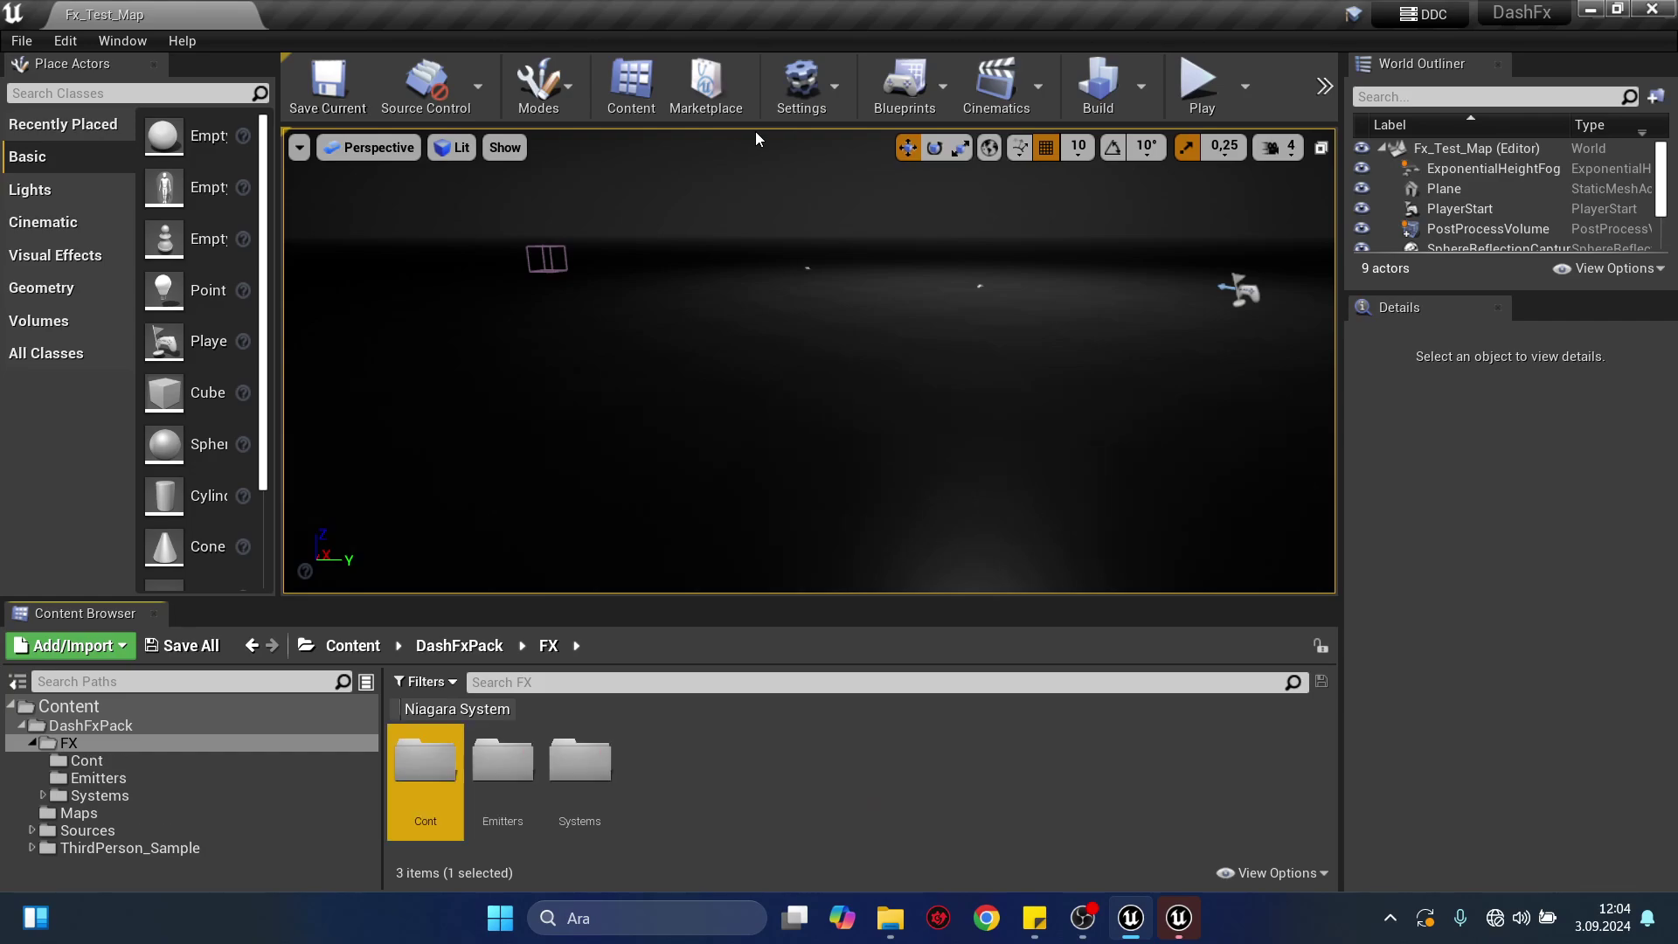
Copy the FX_Dash_03 Niagara system from the Systems/Energy_Dash_Fx folder into the Cont folder.
double_click(579, 765)
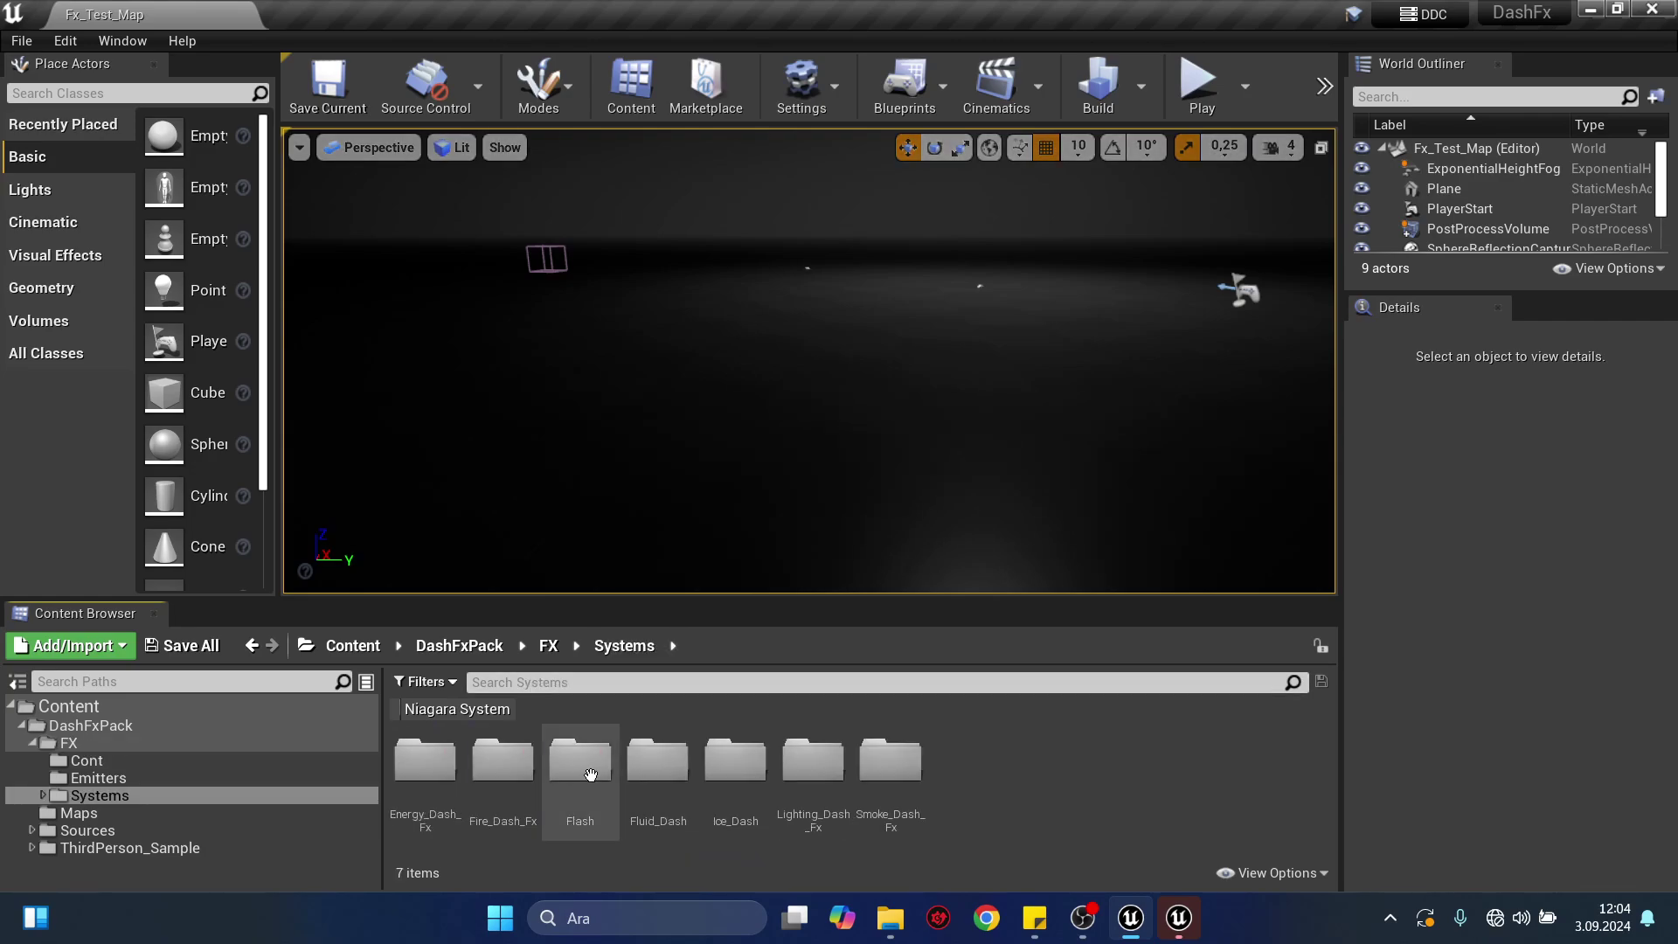
double_click(427, 762)
drag(657, 764, 839, 437)
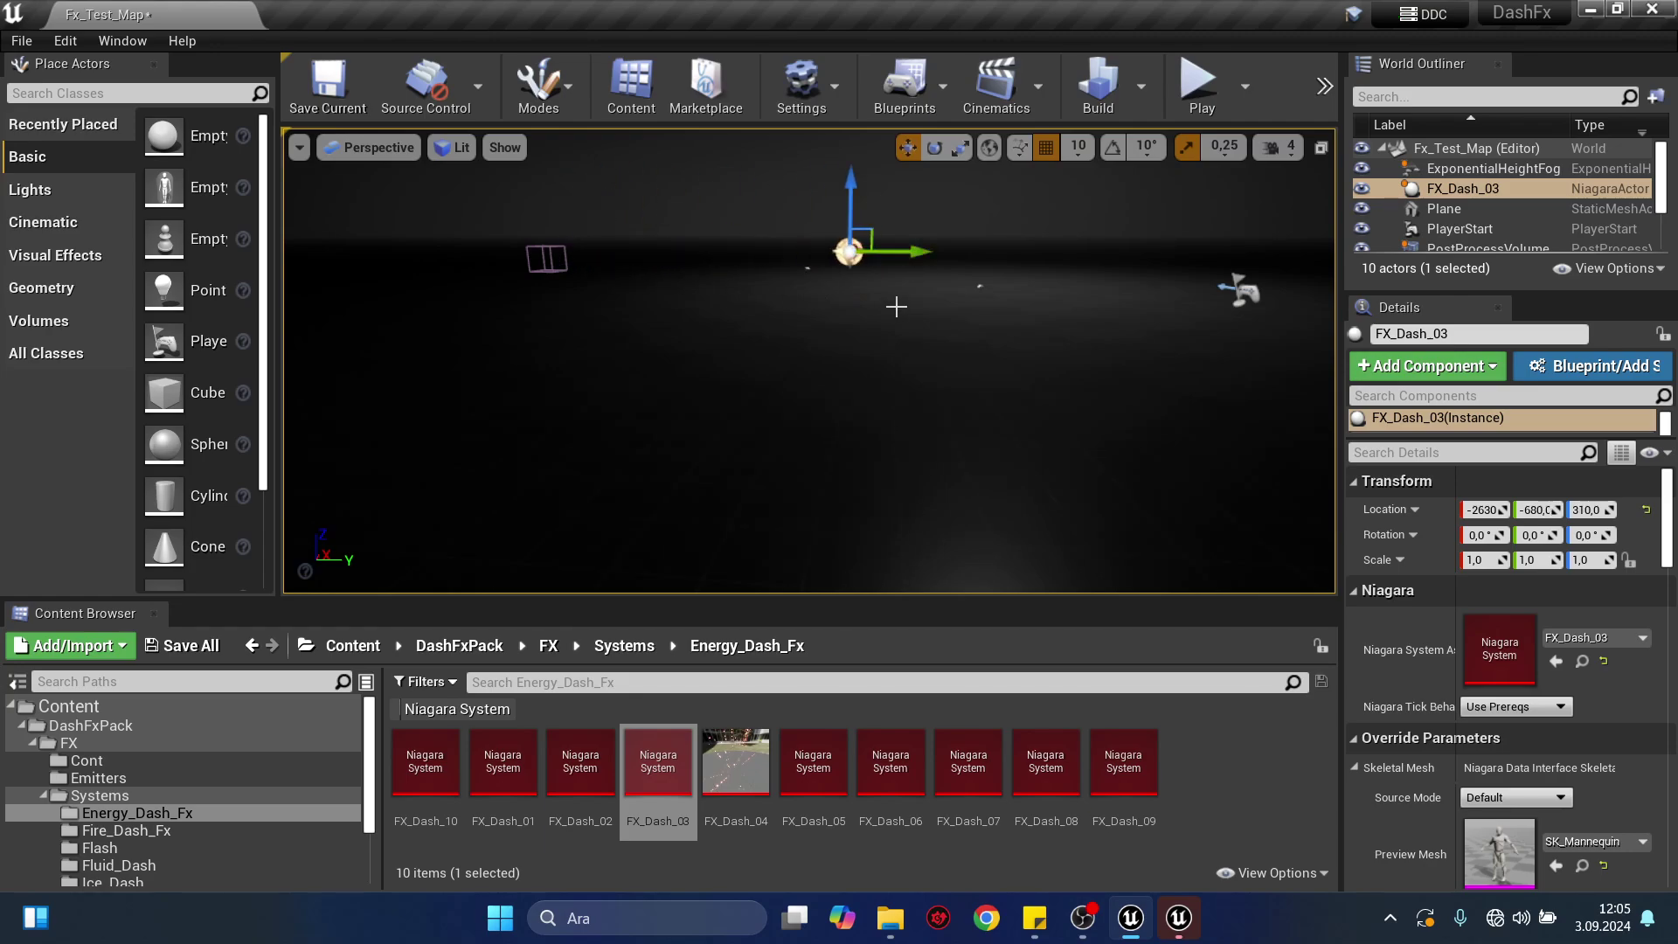
key(Delete)
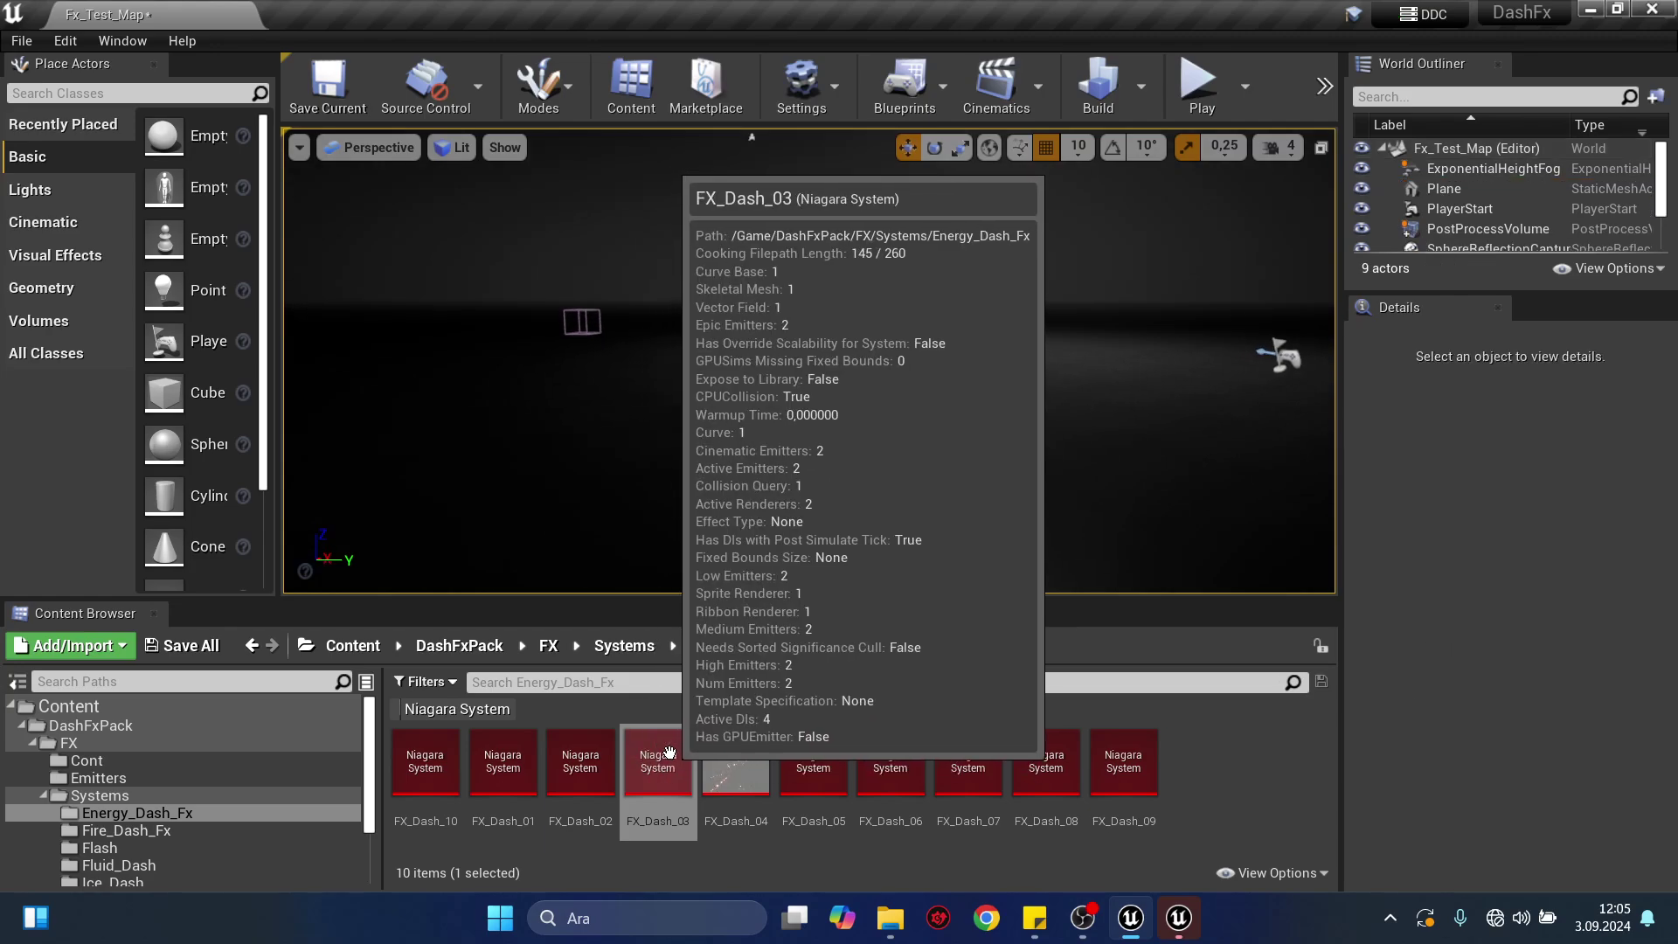
drag(668, 752, 119, 769)
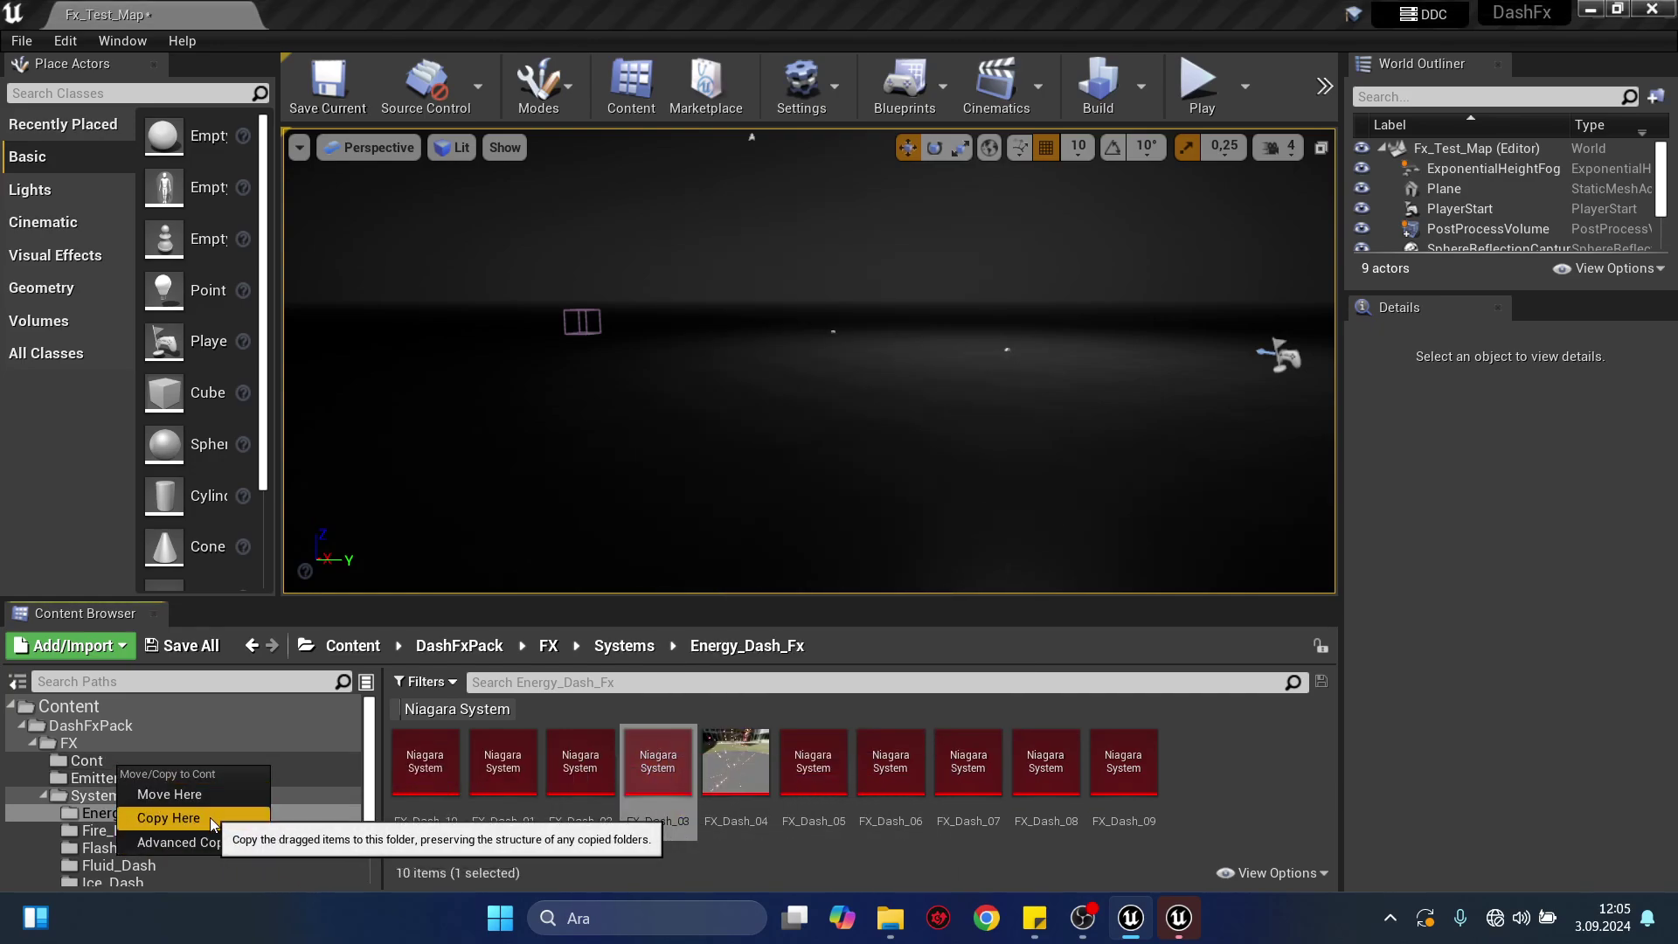
click(210, 816)
Open the copied FX_Dash_03 system in the Cont folder for editing.
click(131, 762)
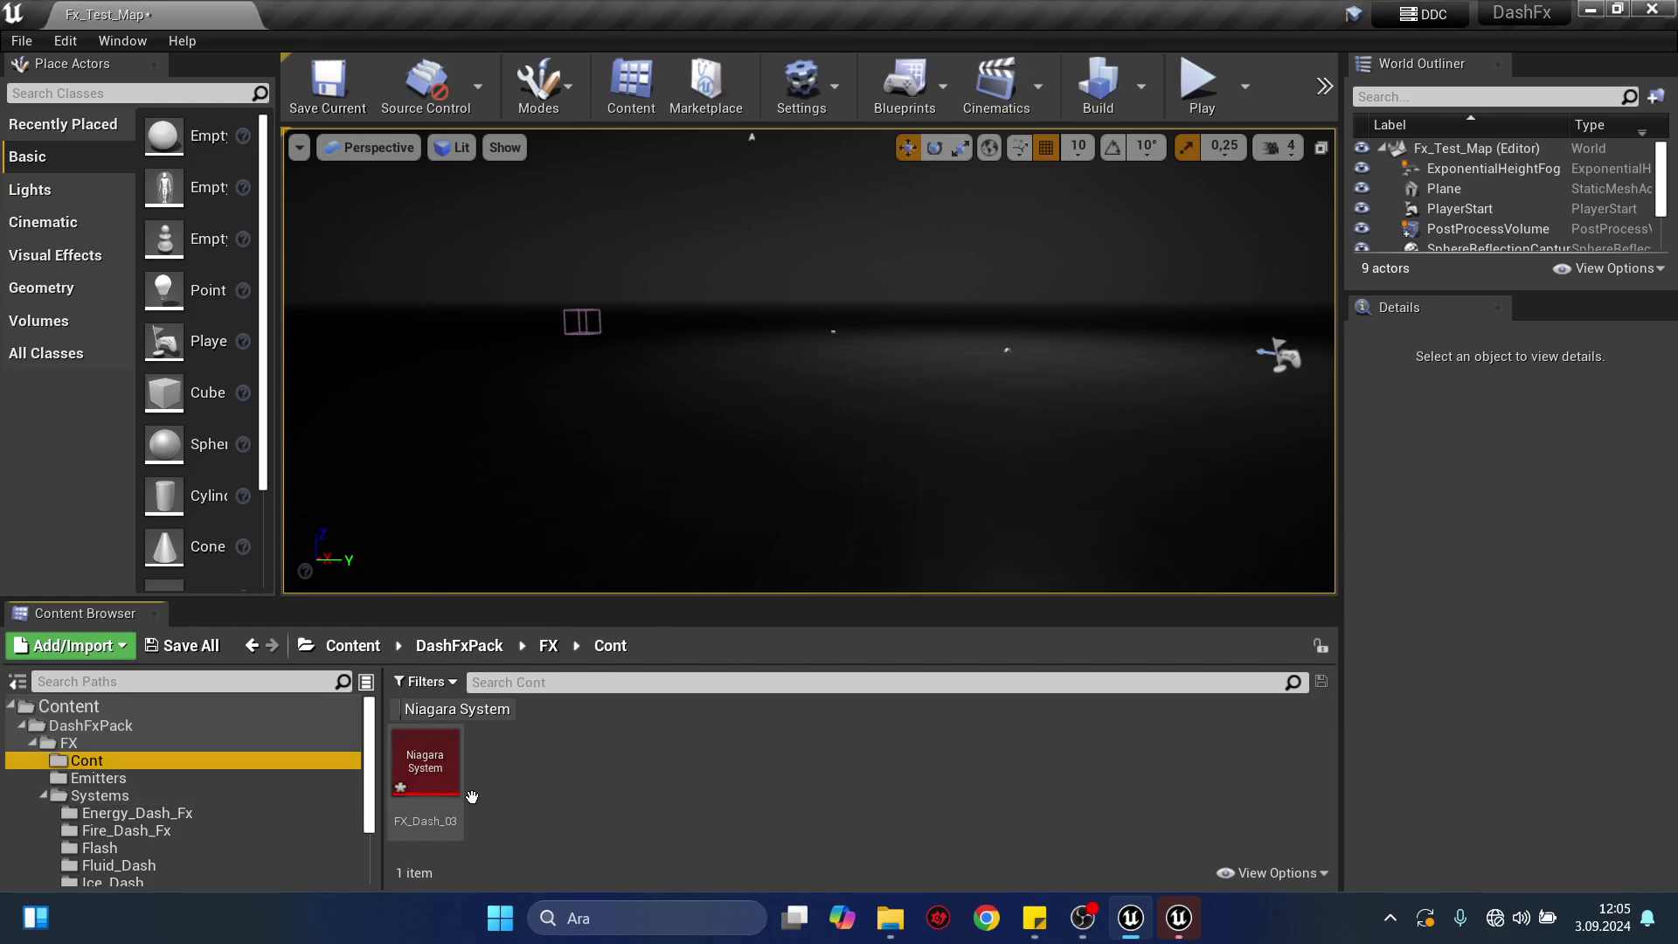
double_click(425, 762)
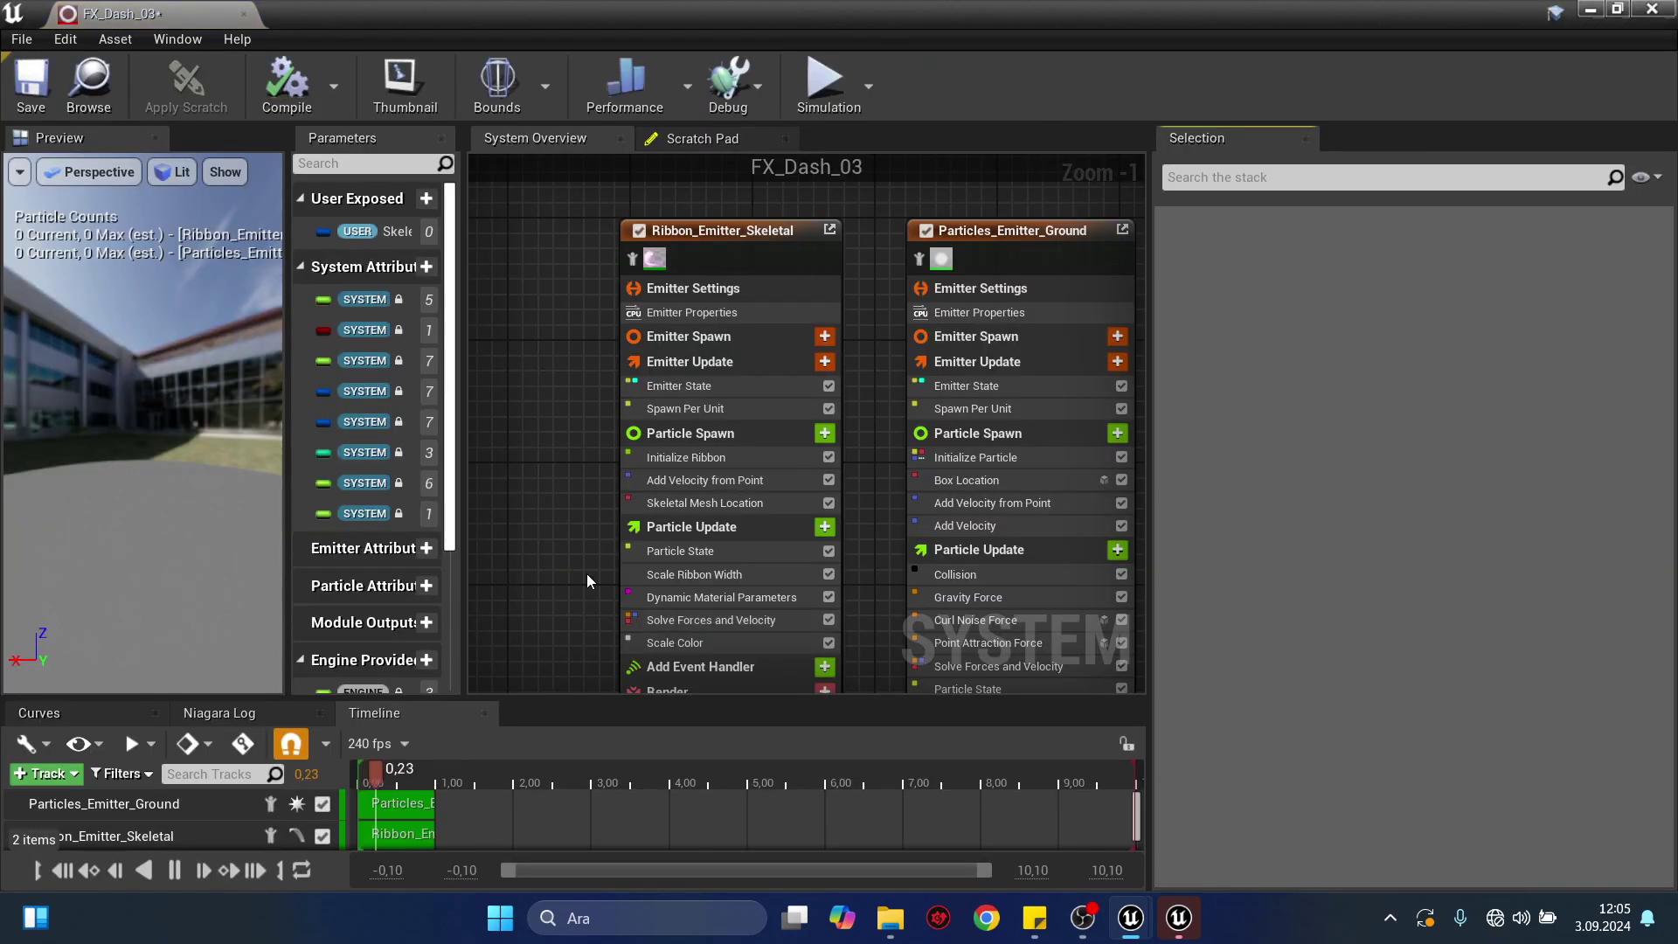
scroll(542, 553, down, 2)
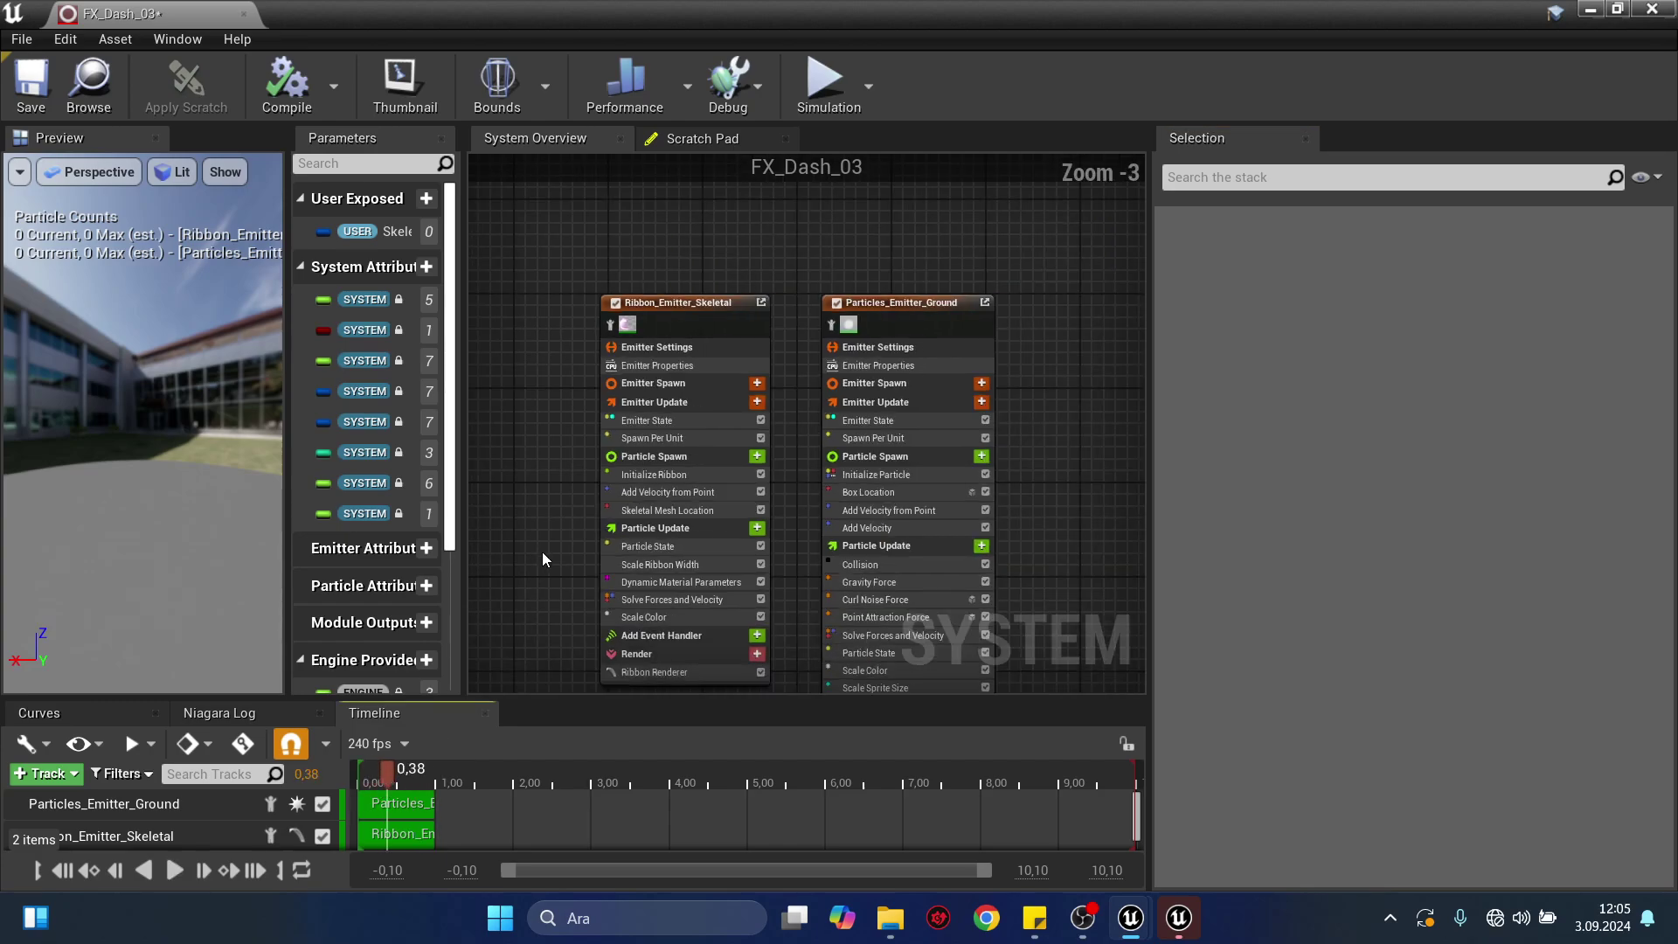
scroll(586, 512, up, 1)
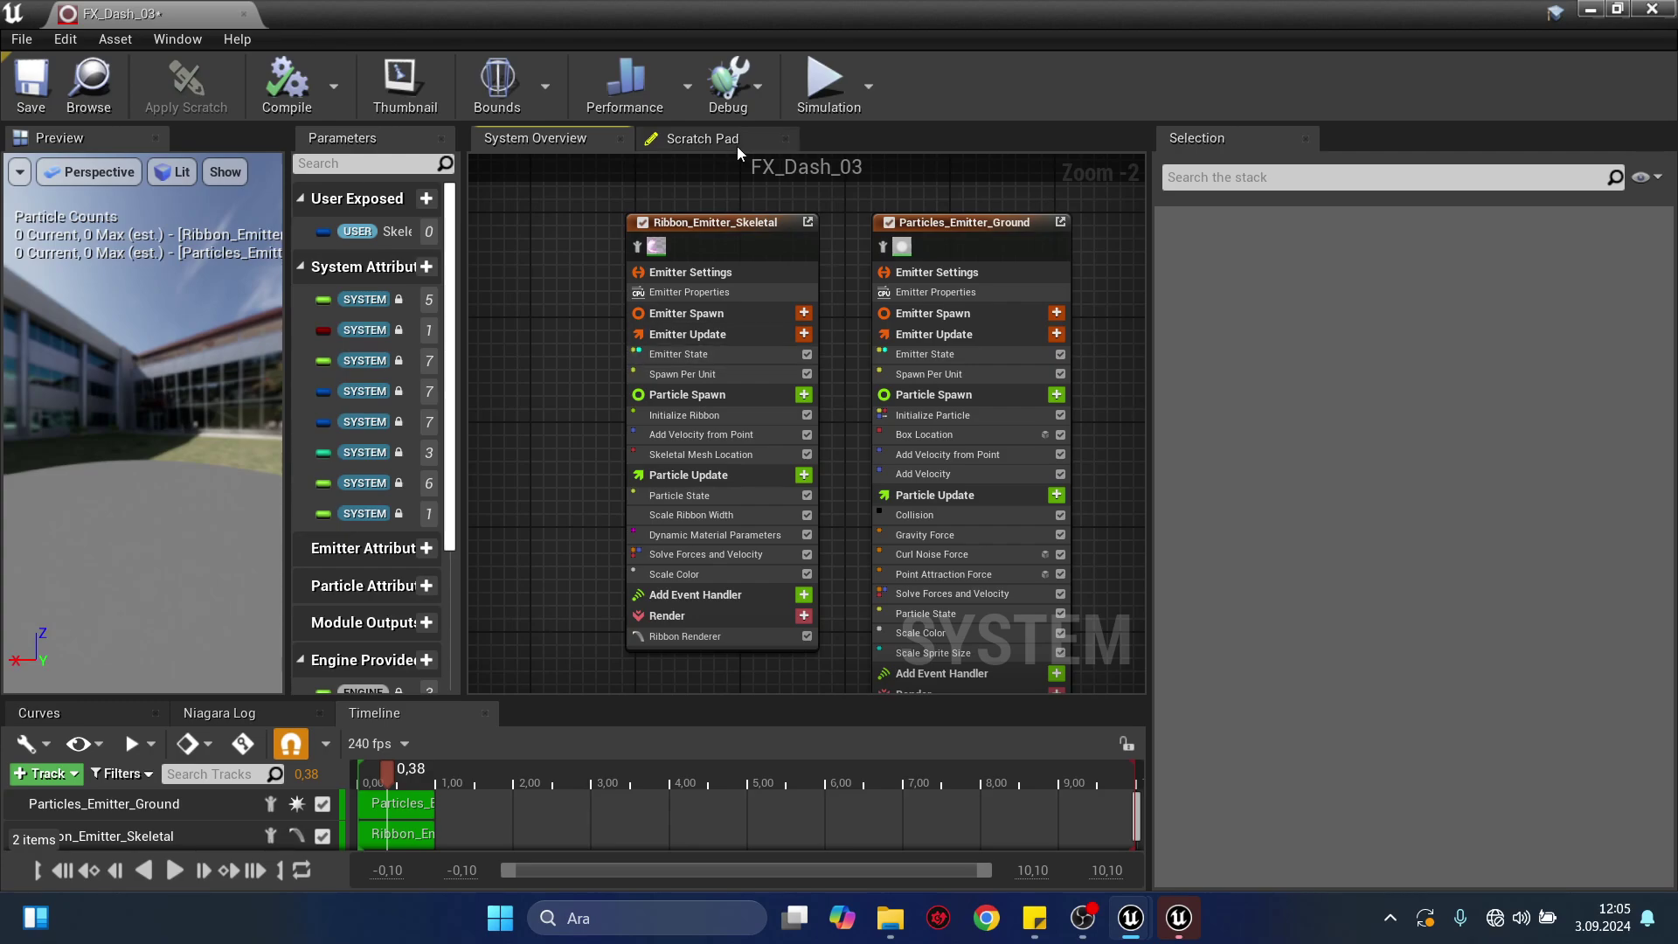
Remove the parent emitter from both Ribbon_Emitter_Skeletal and Particles_Emitter_Ground.
click(725, 229)
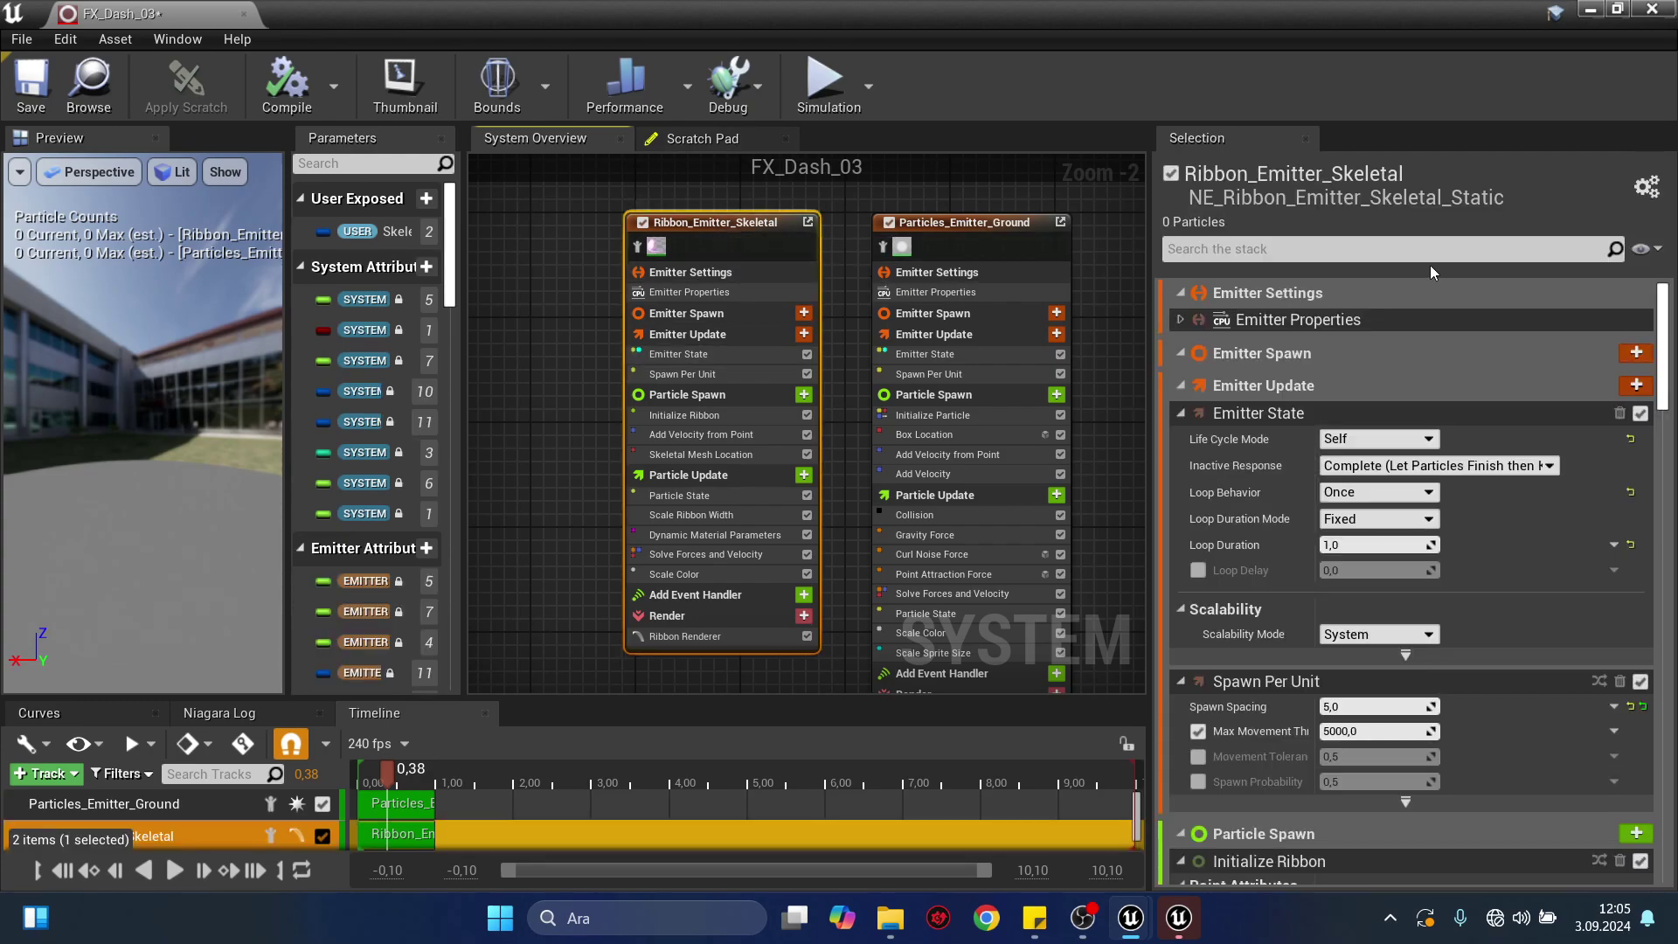
click(1647, 187)
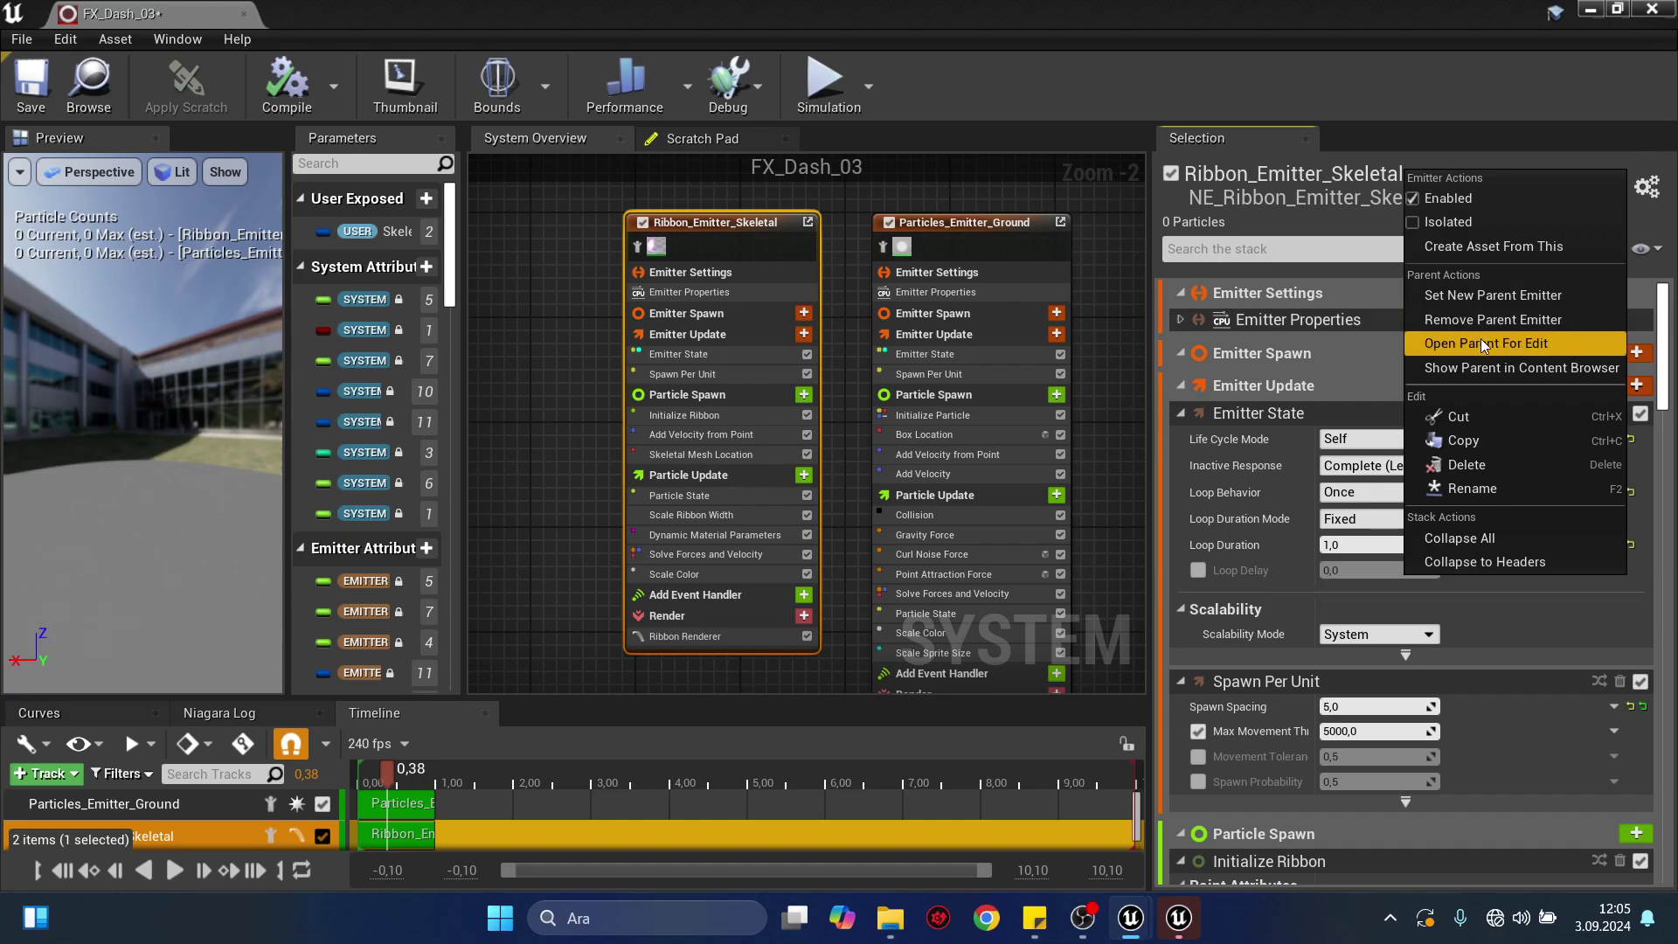
click(1505, 327)
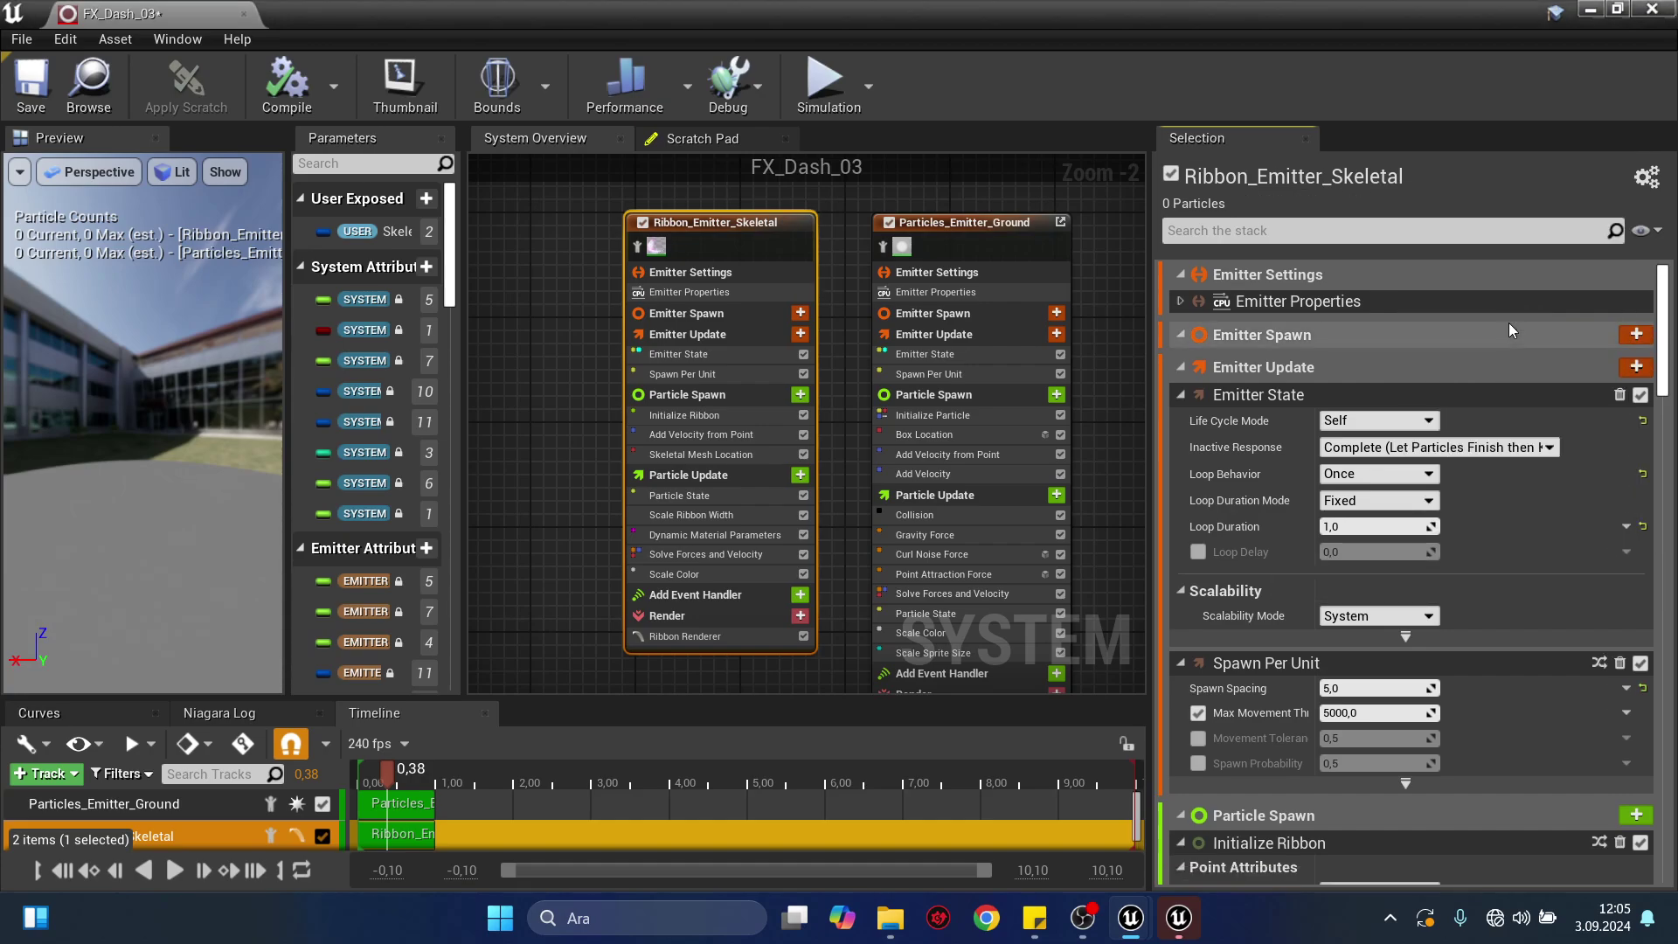
click(1012, 231)
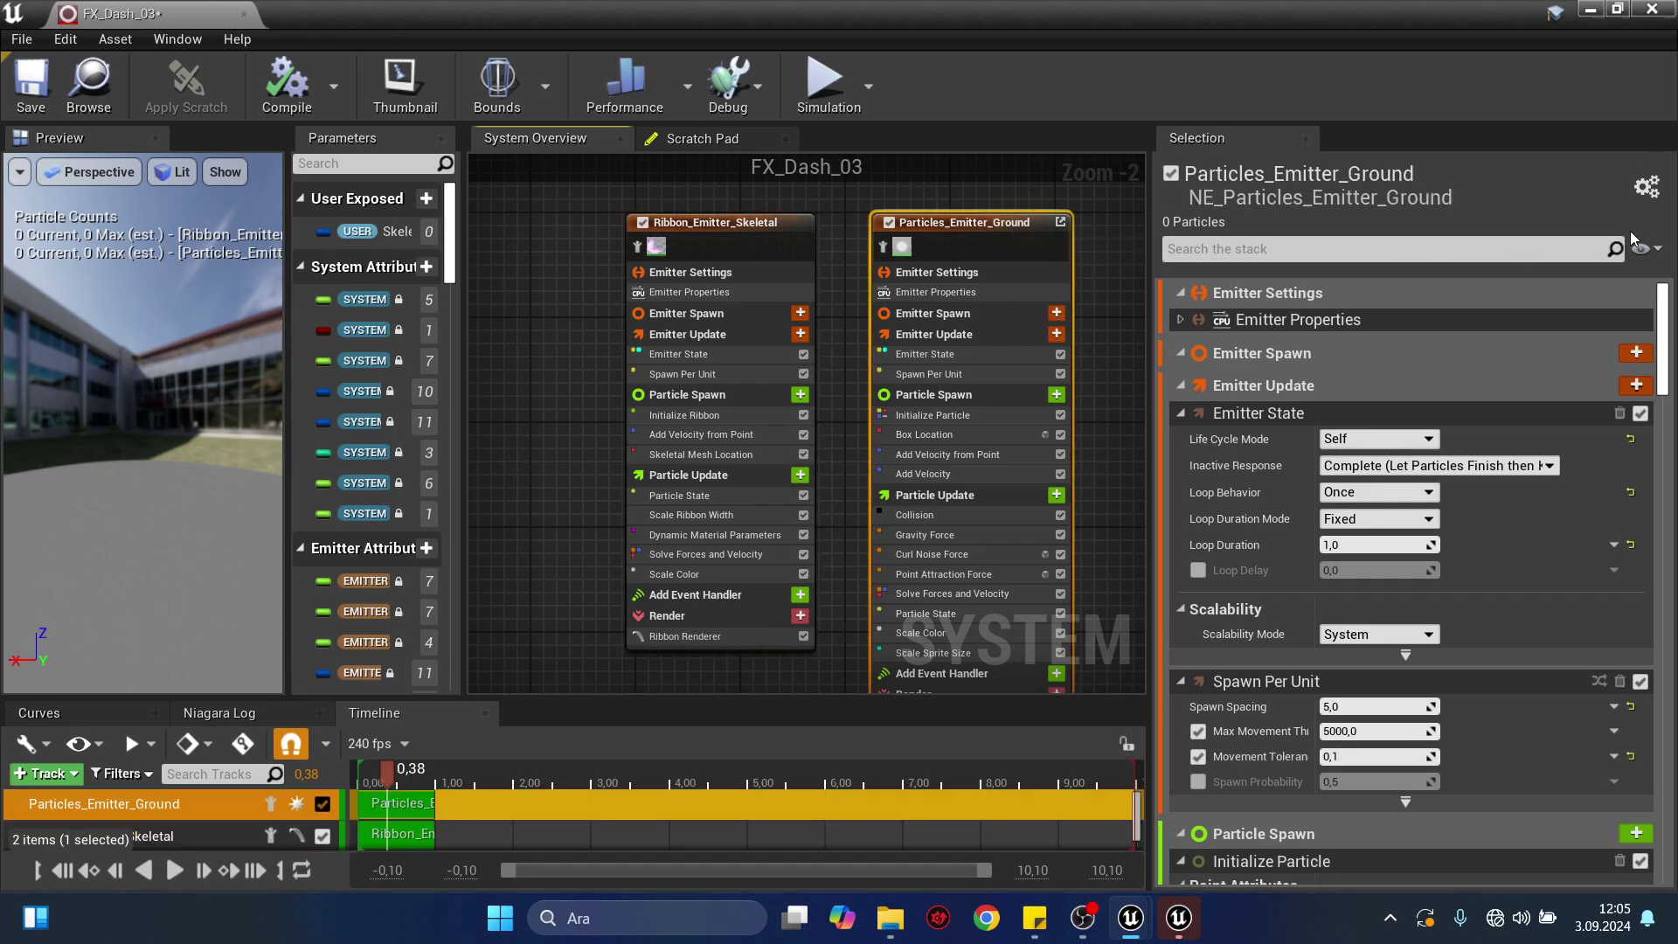
click(1646, 187)
click(1520, 322)
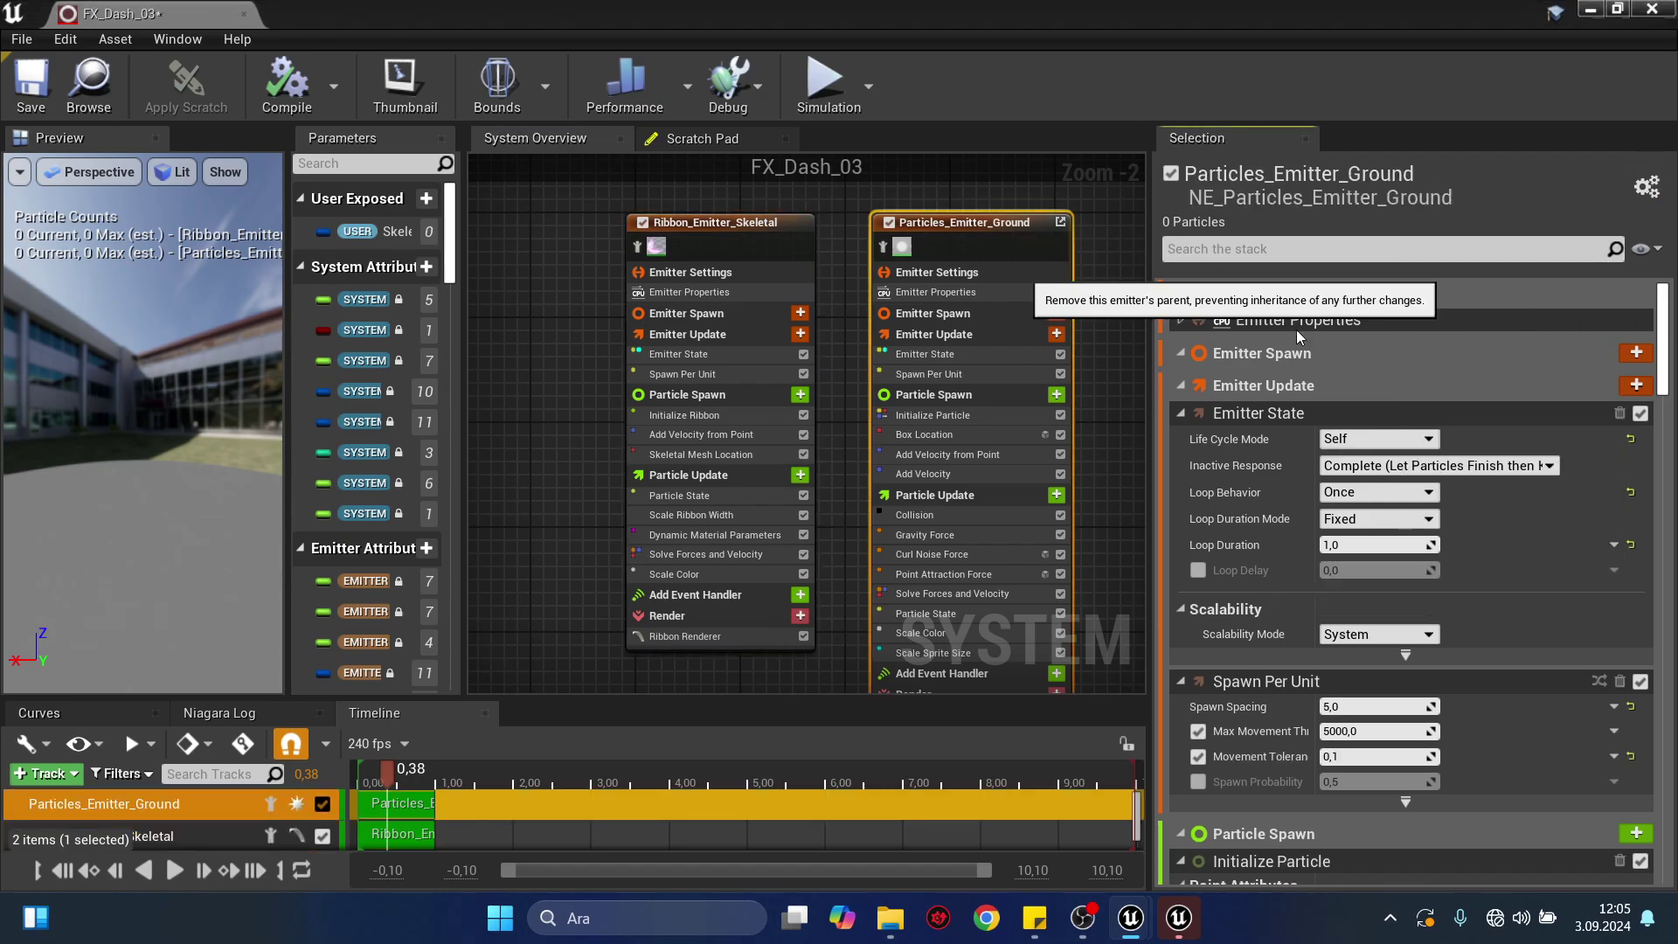
Add a Spawn Rate module with a rate of 35 to the ribbon emitter's Emitter Update and reset its Life Cycle Mode to System.
right_click(630, 370)
right_drag(554, 341, 494, 327)
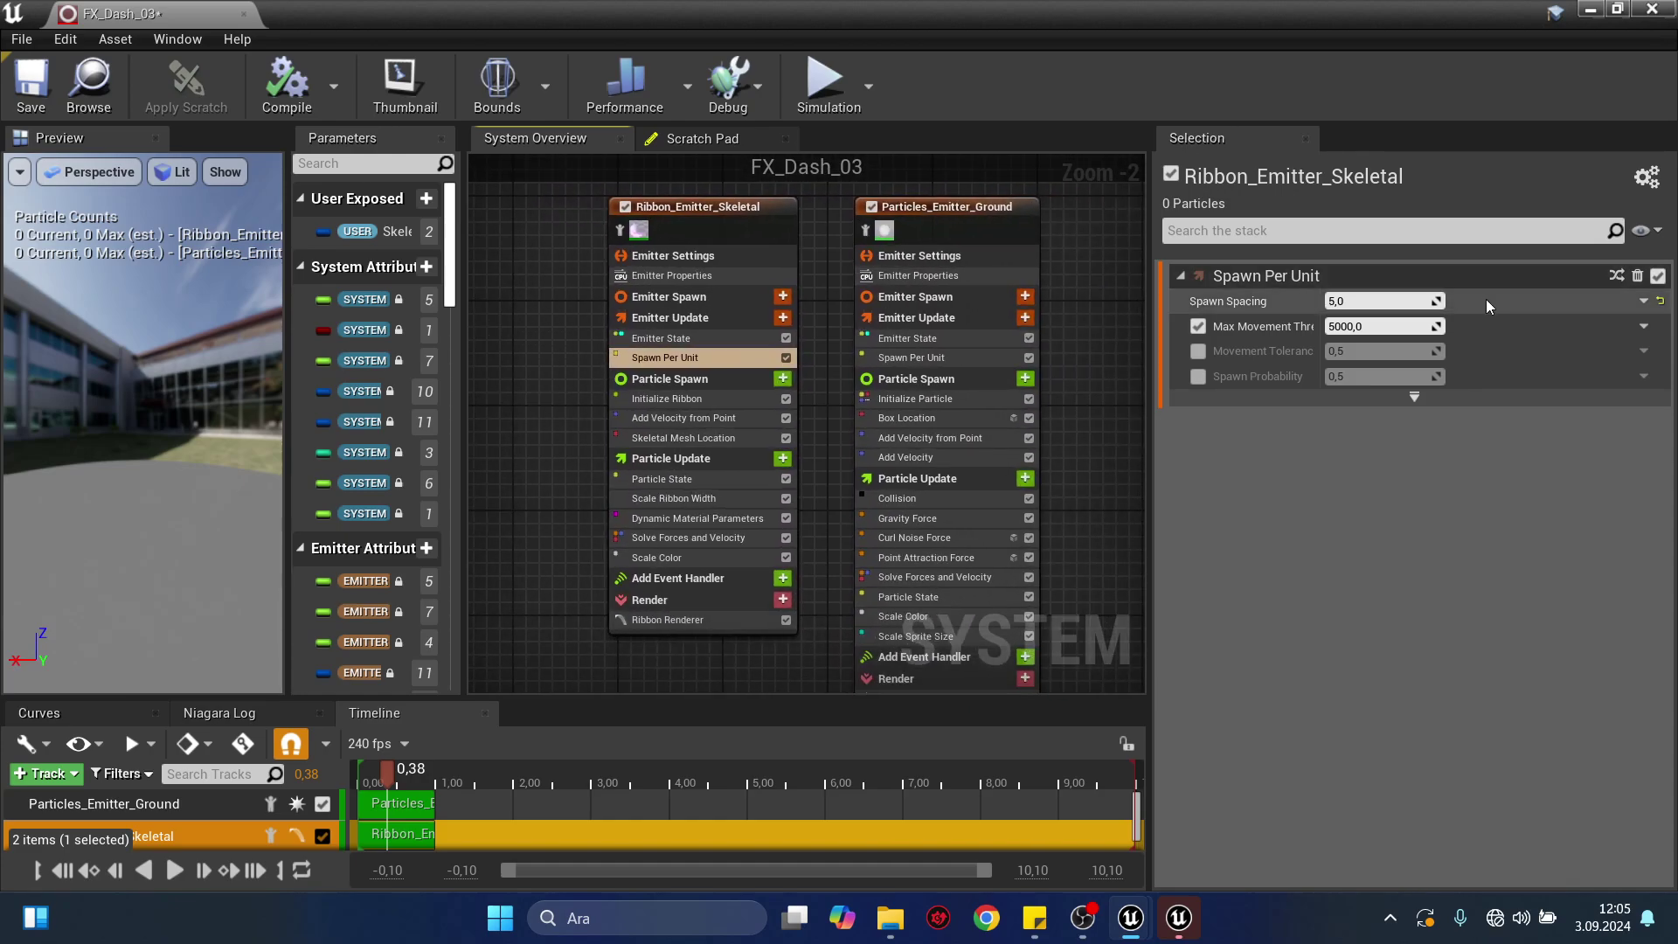
click(782, 318)
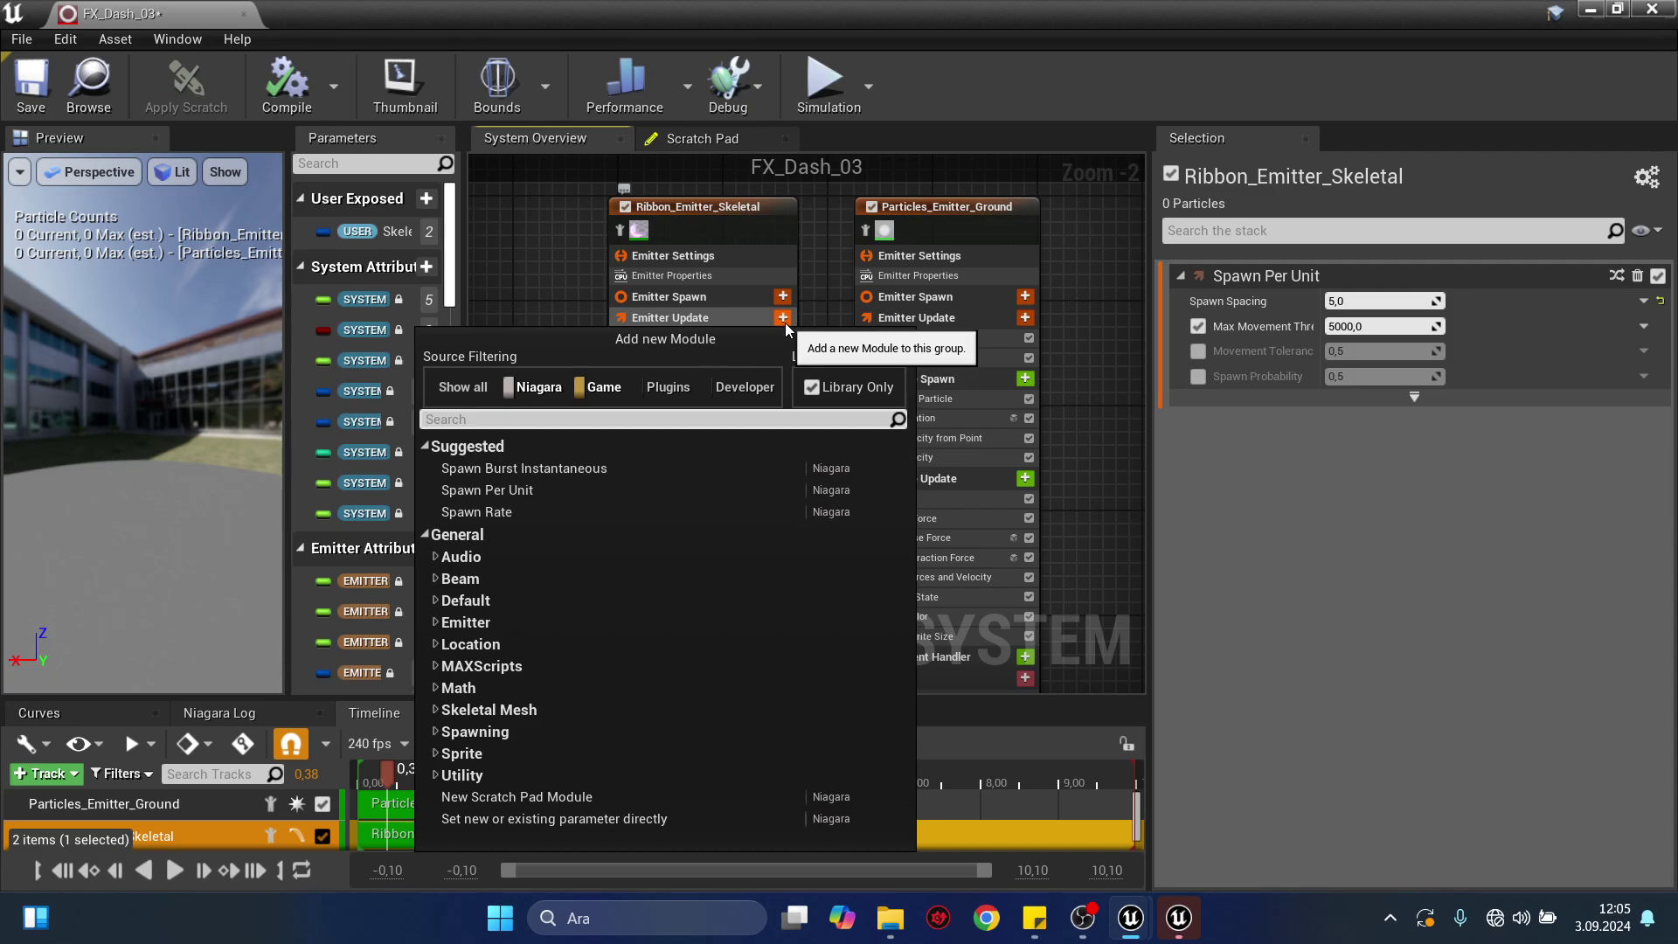
text(rate)
click(545, 467)
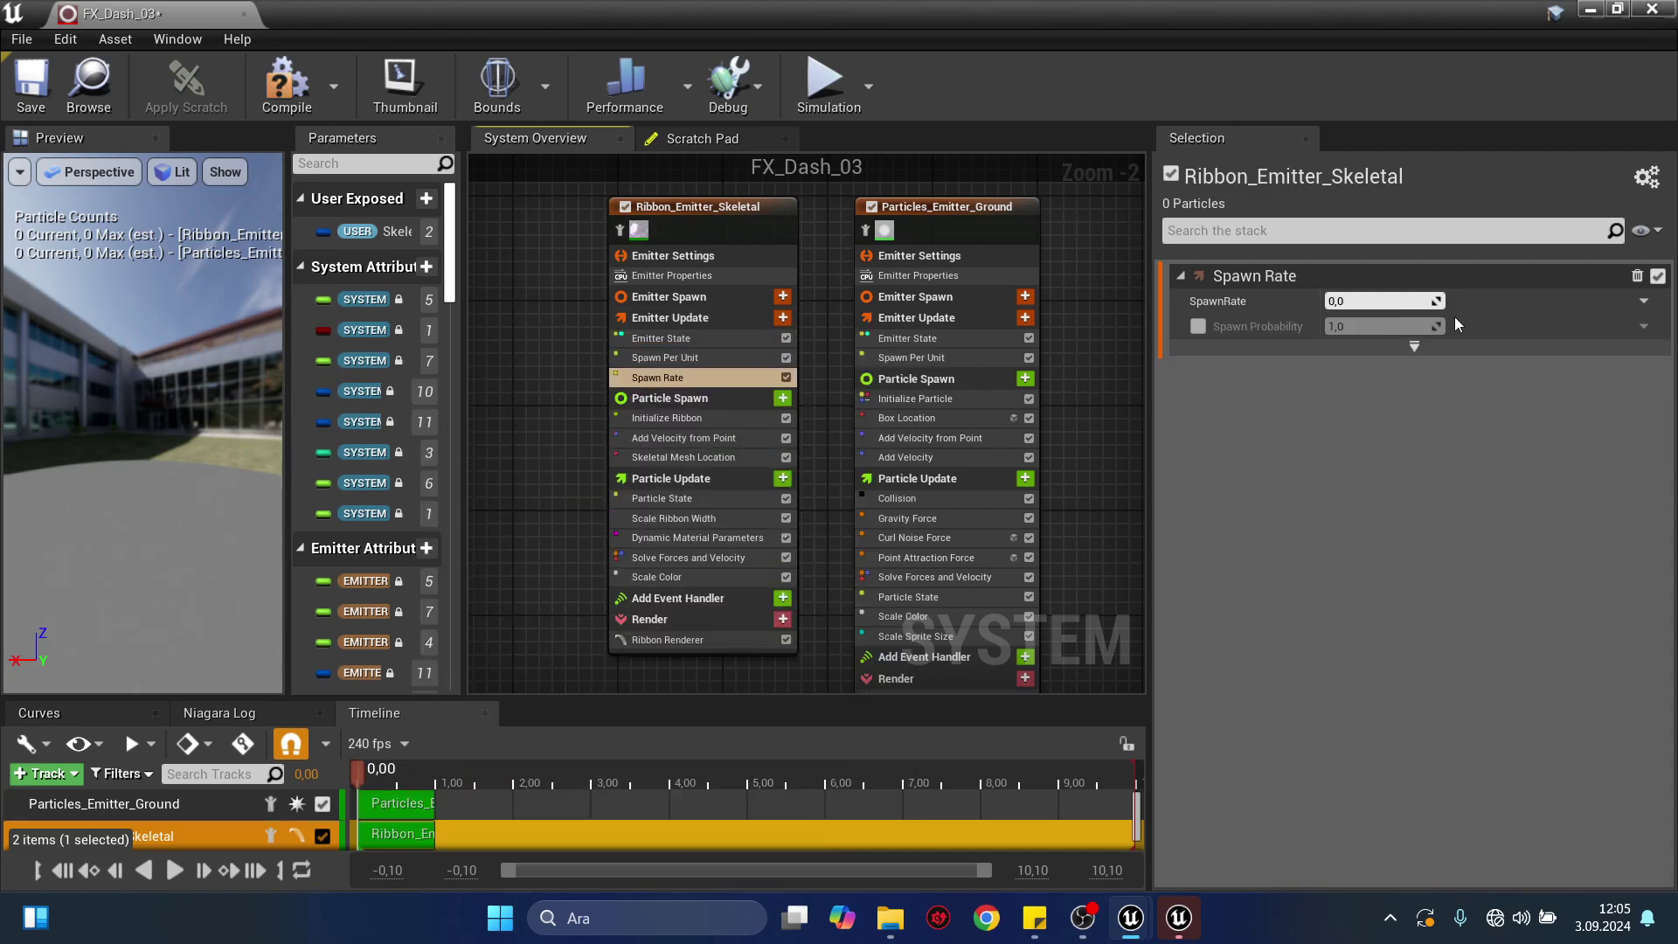
click(1376, 300)
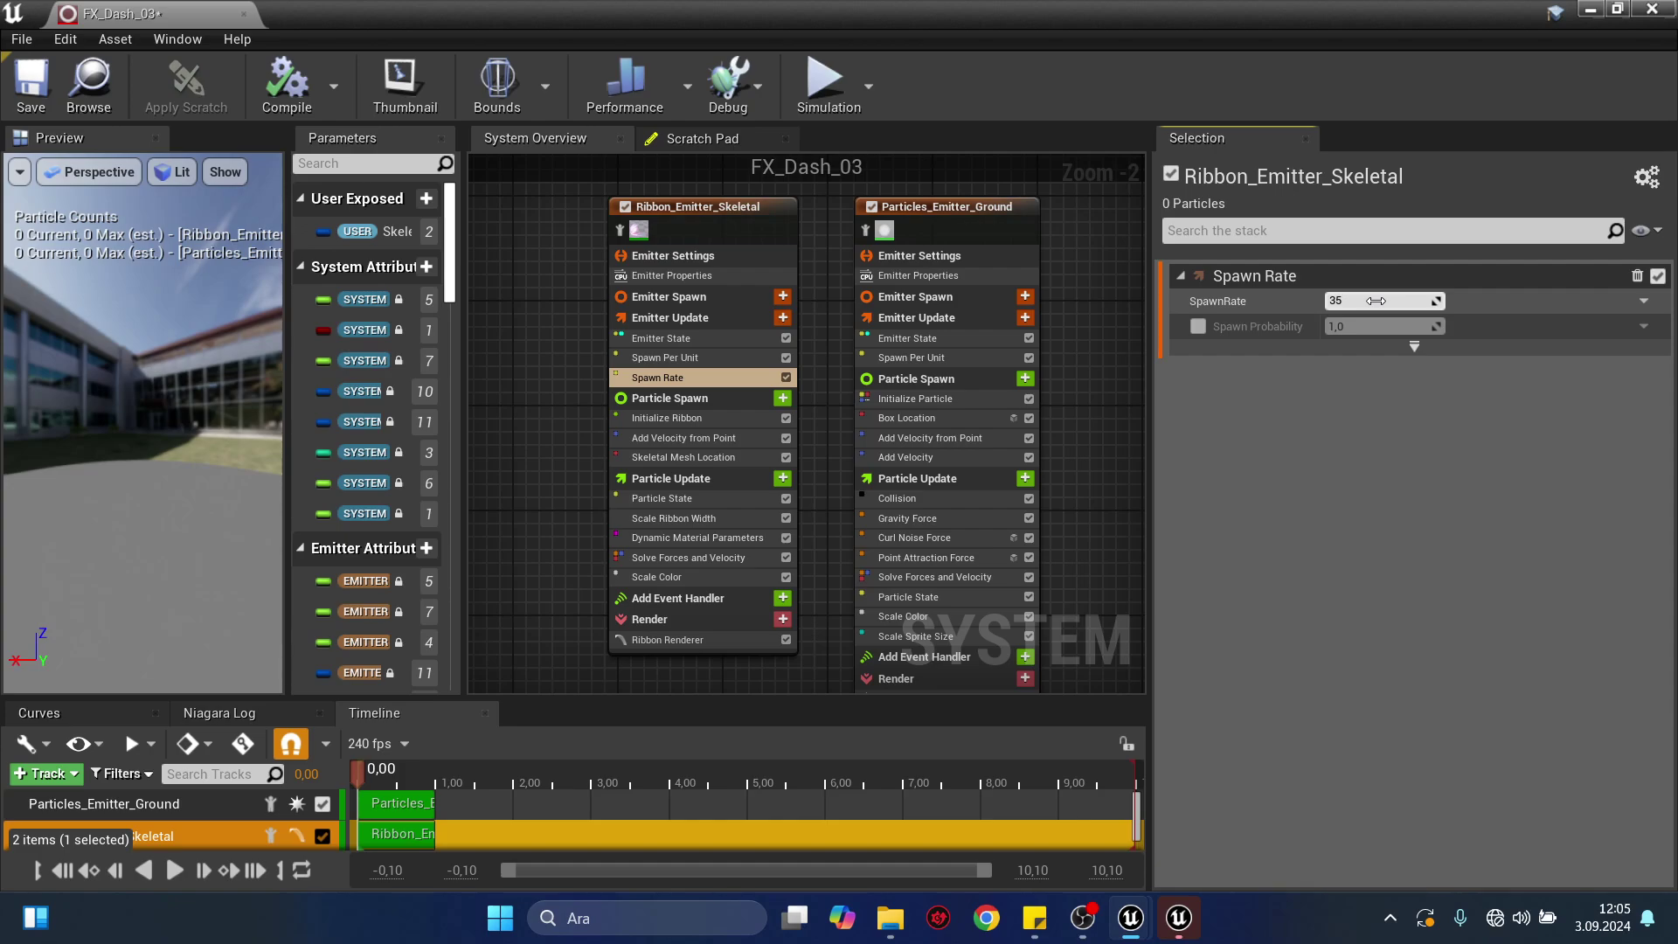
click(692, 341)
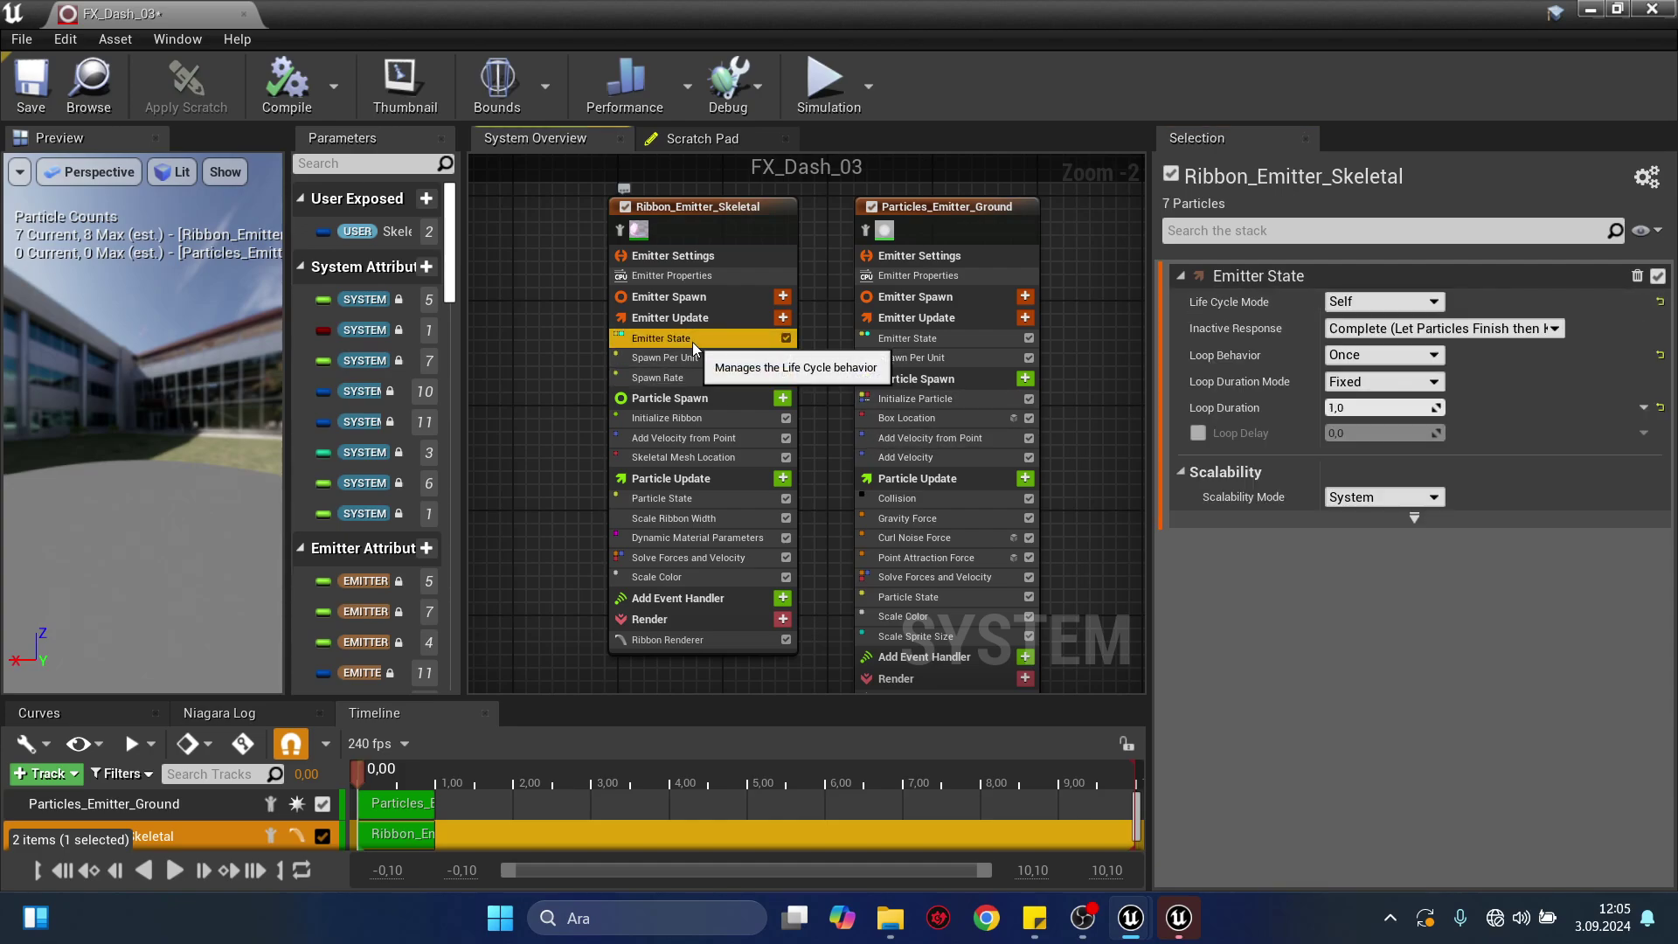
click(1660, 302)
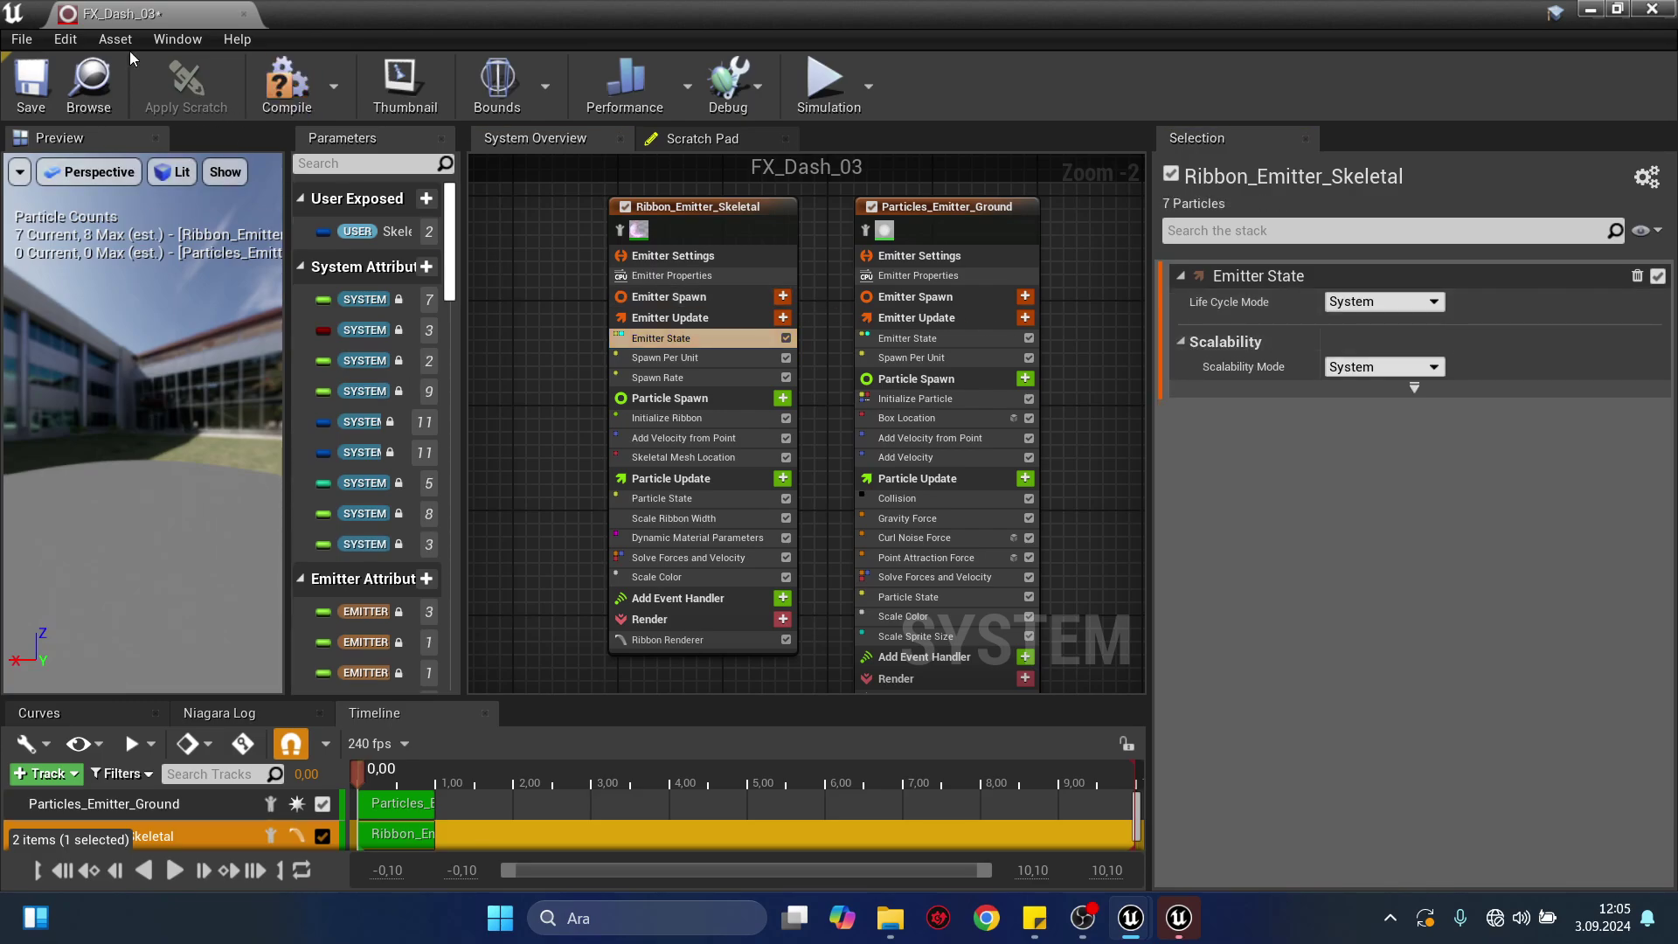
Place the copied FX_Dash_03 in Fx_Test_Map and move it to about X -2440, Y -900, Z 290.
drag(122, 14, 400, 22)
click(210, 11)
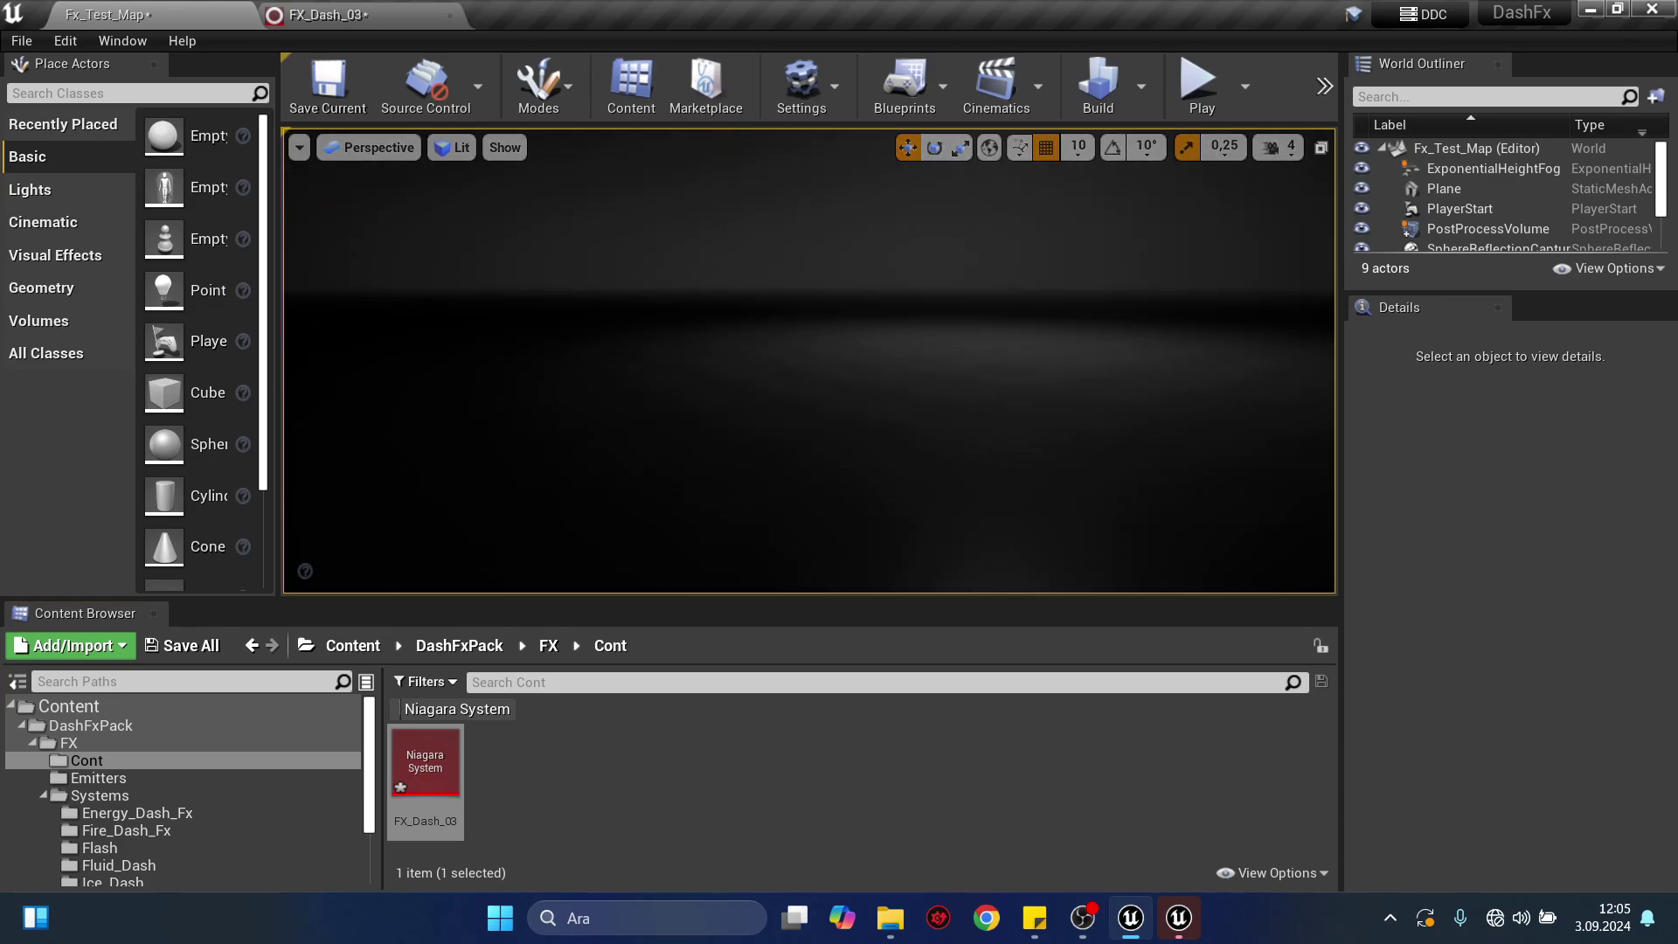
drag(437, 763, 829, 451)
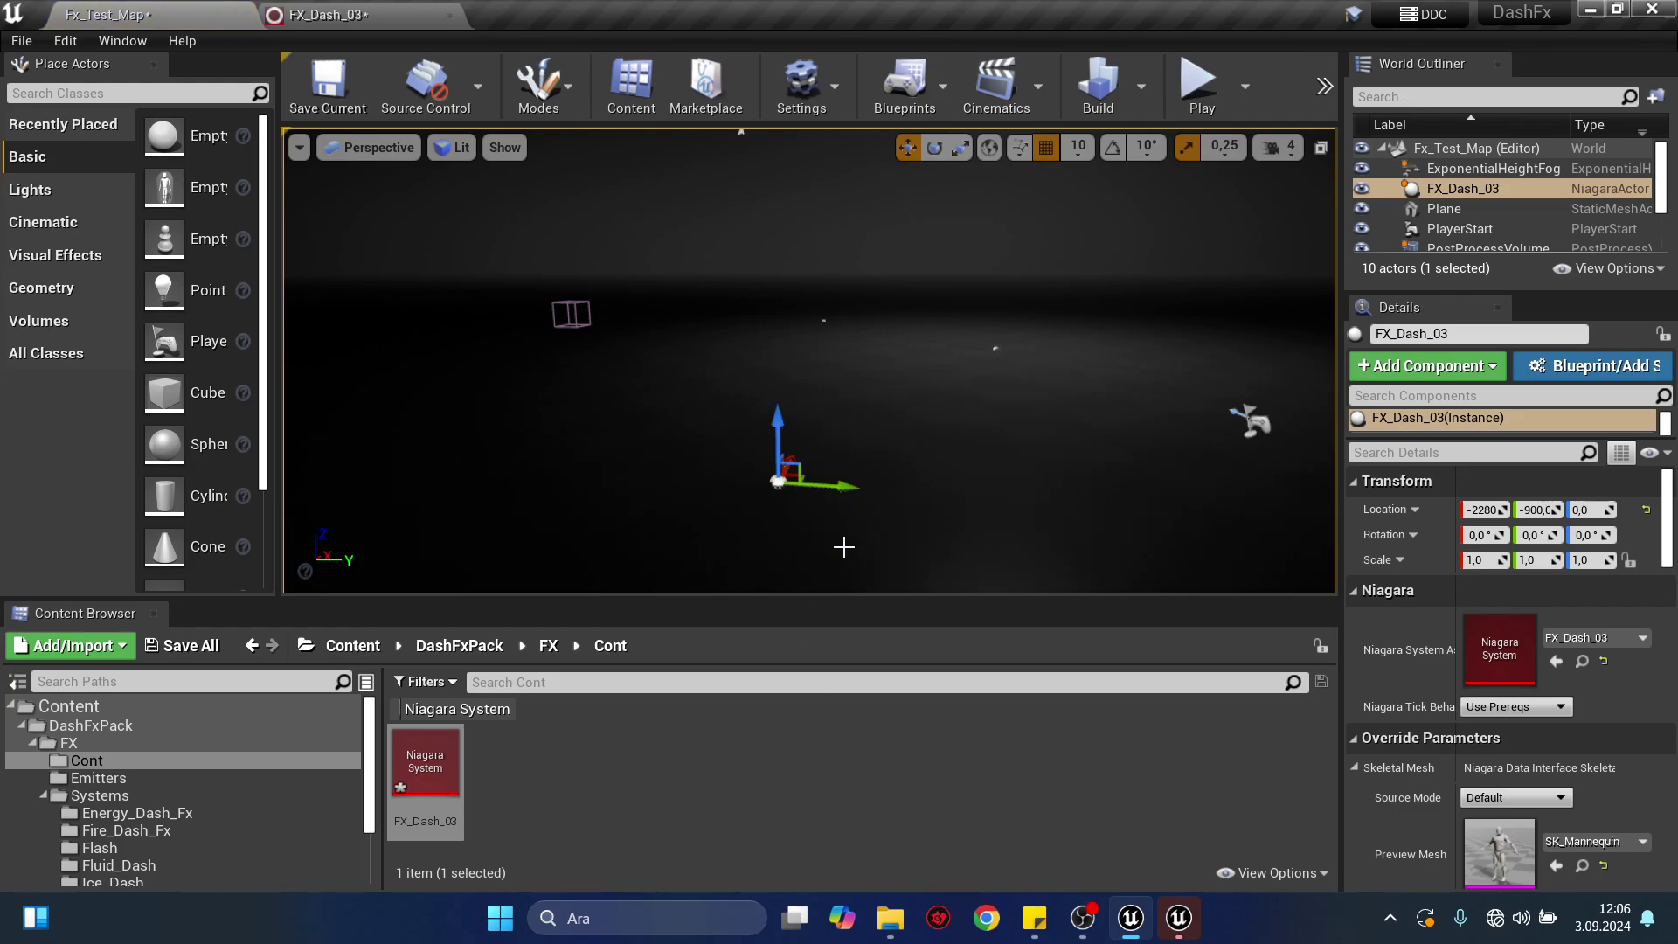
right_drag(878, 325, 717, 328)
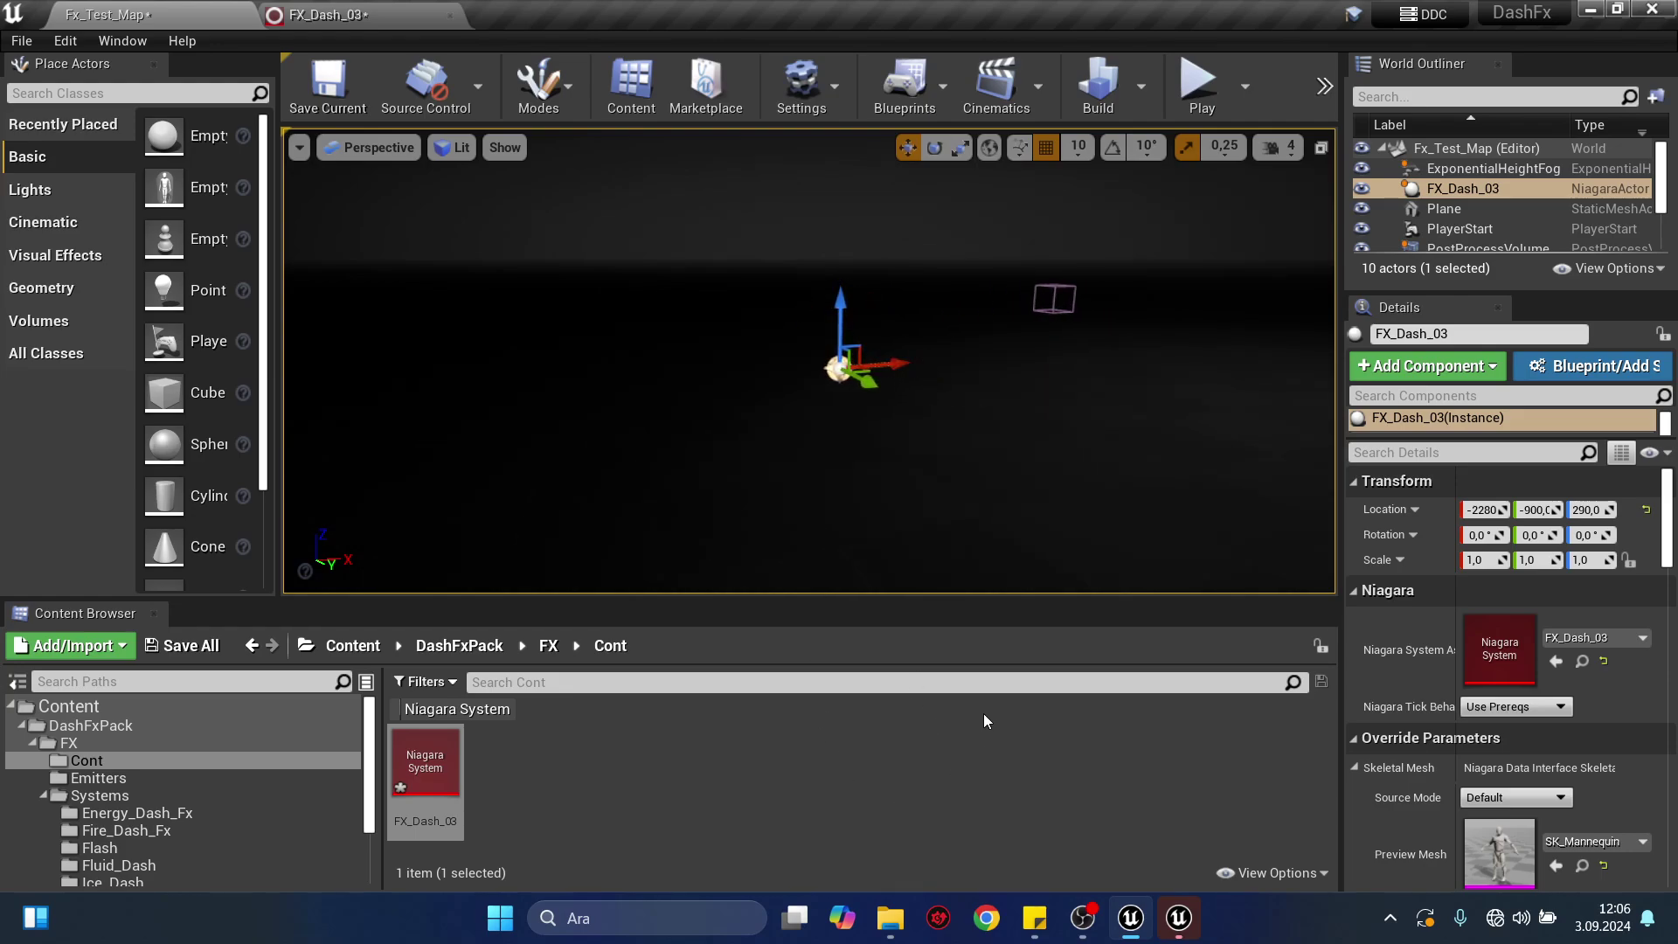
drag(888, 359, 739, 383)
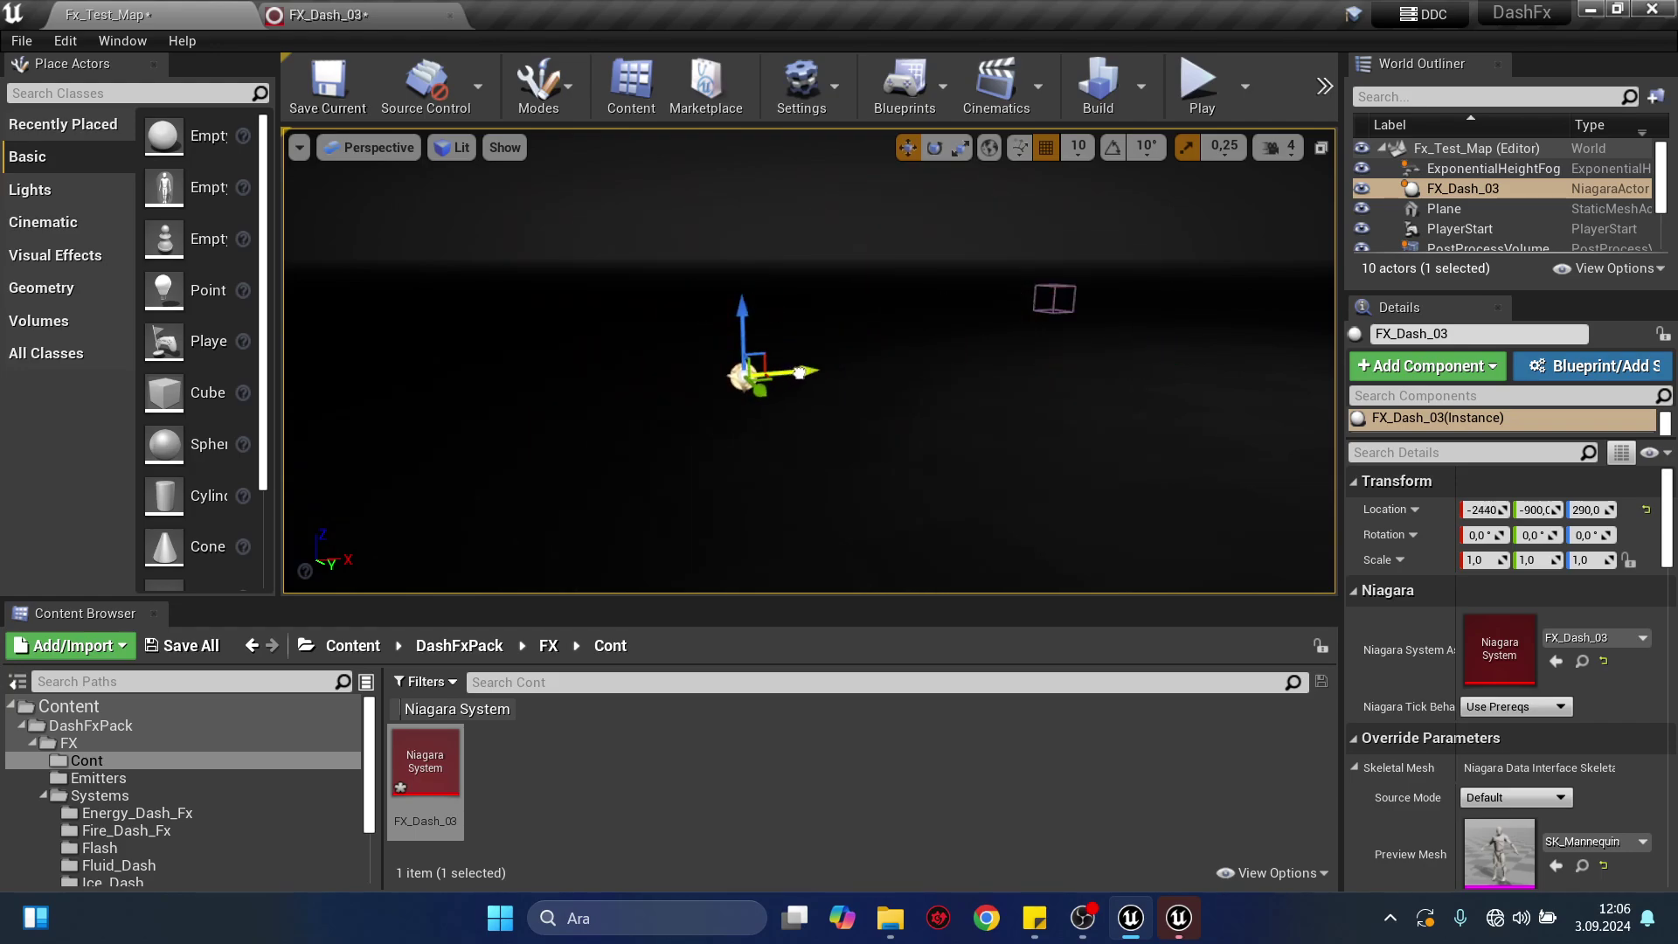
Add an Add Velocity module to the ribbon emitter's Particle Spawn and set its X velocity to 1250.
click(362, 13)
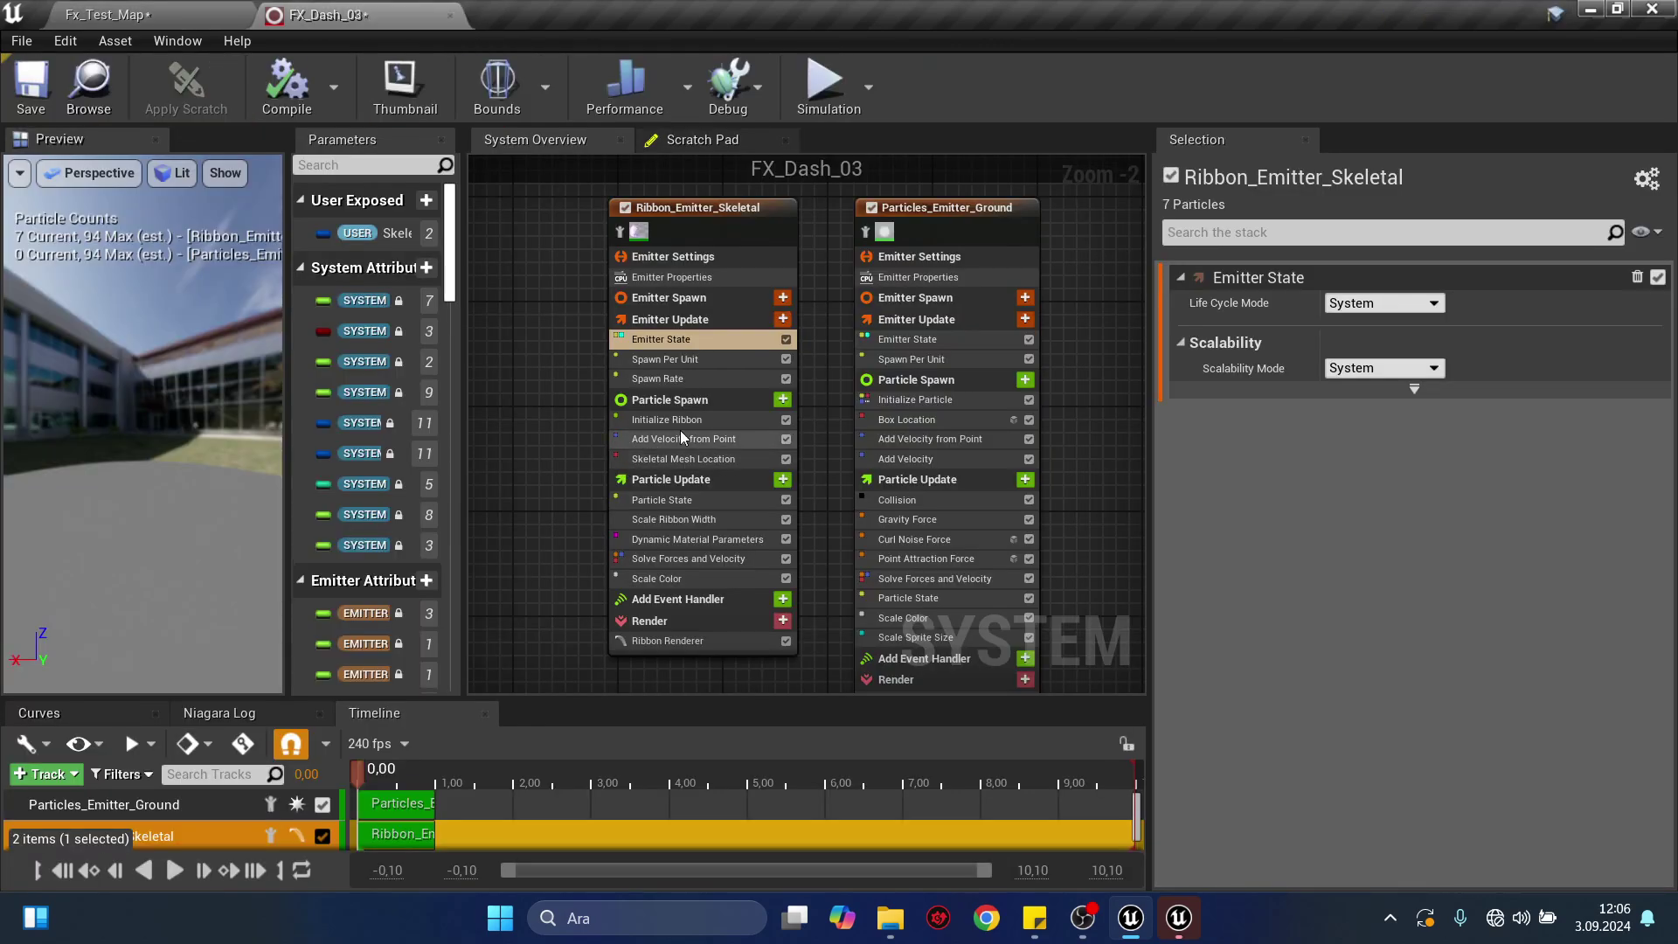
click(782, 399)
text(add vel)
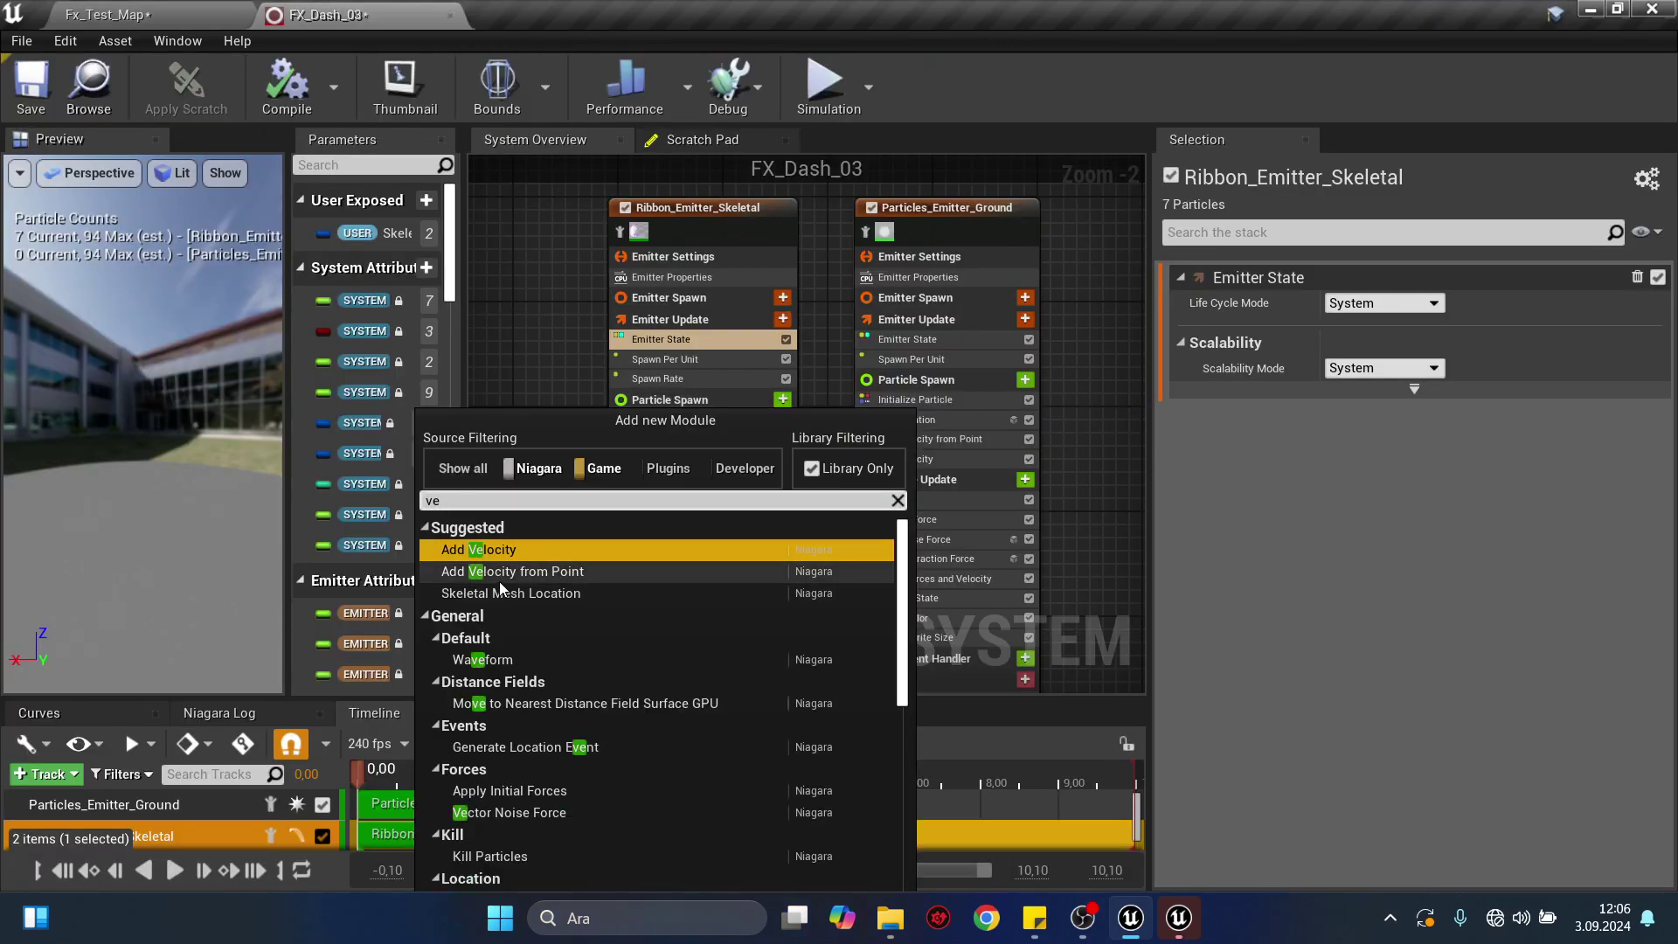
key(Return)
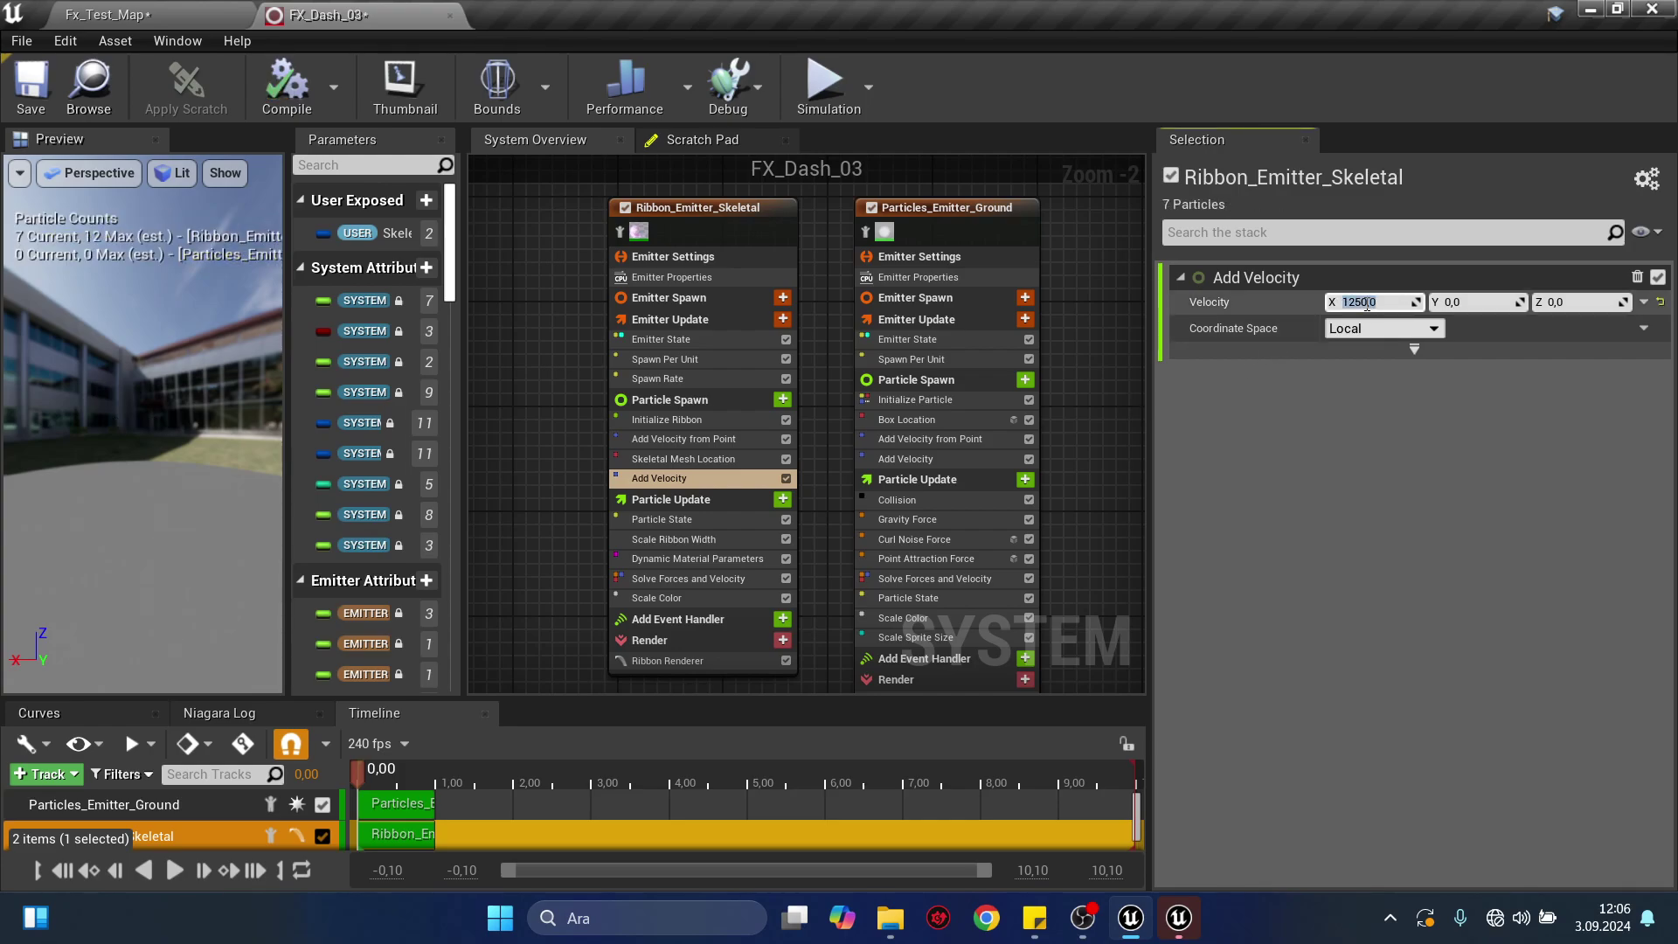
Run a full rebuild of the FX_Dash_03 system and return to the level to check the effect.
click(333, 87)
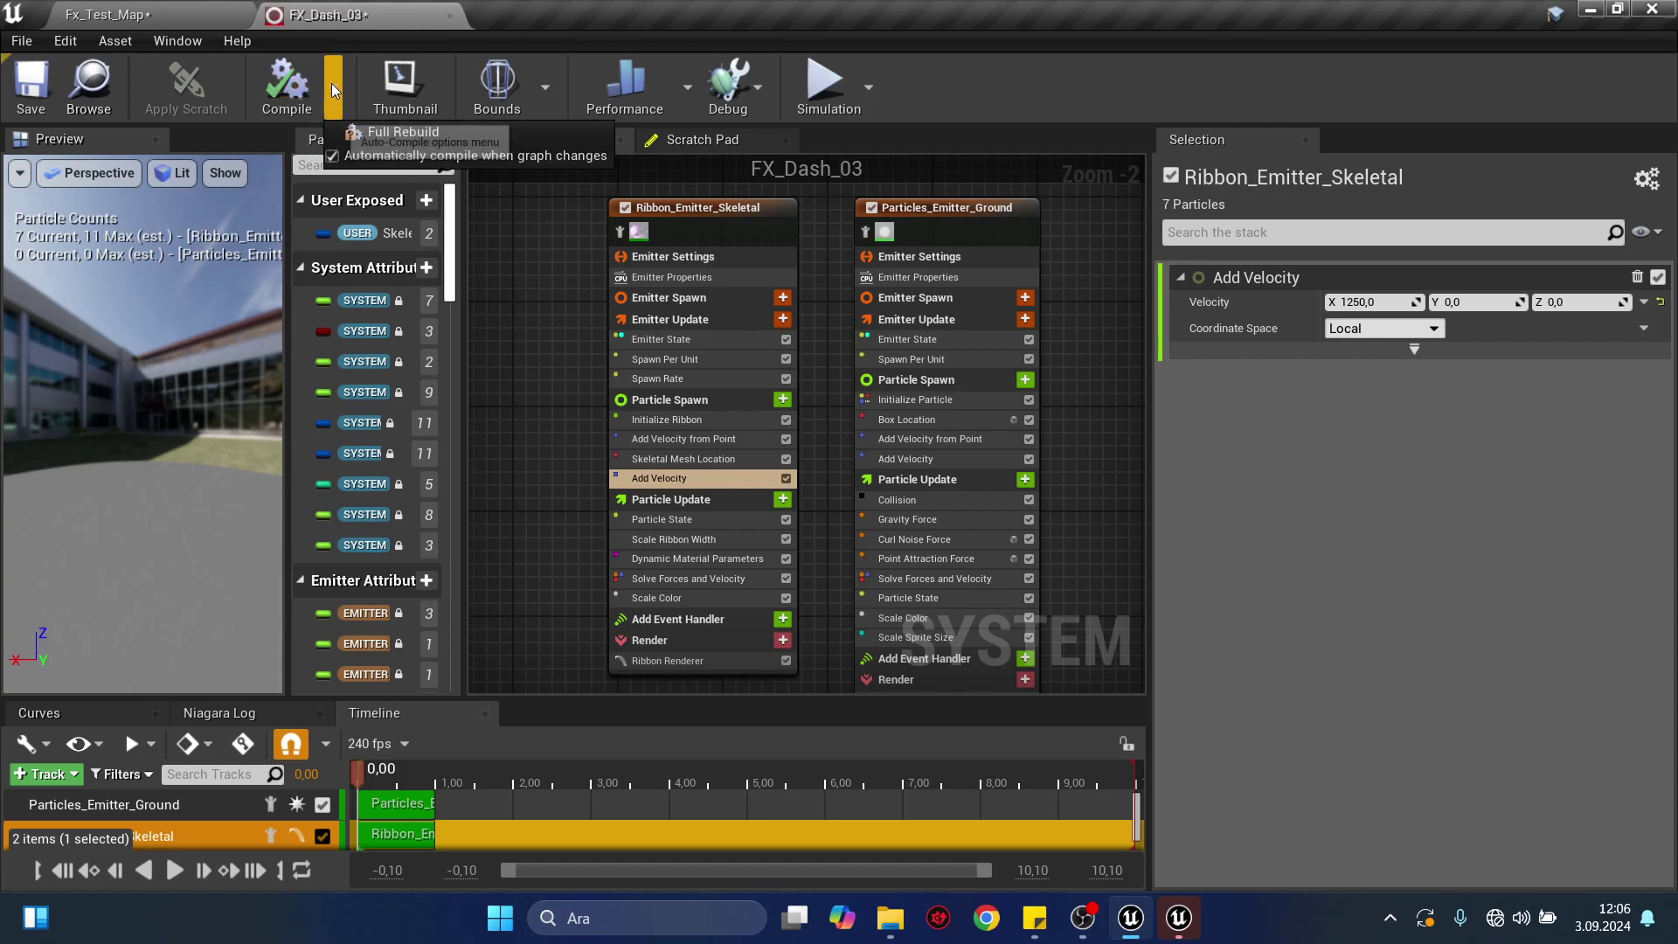
click(385, 138)
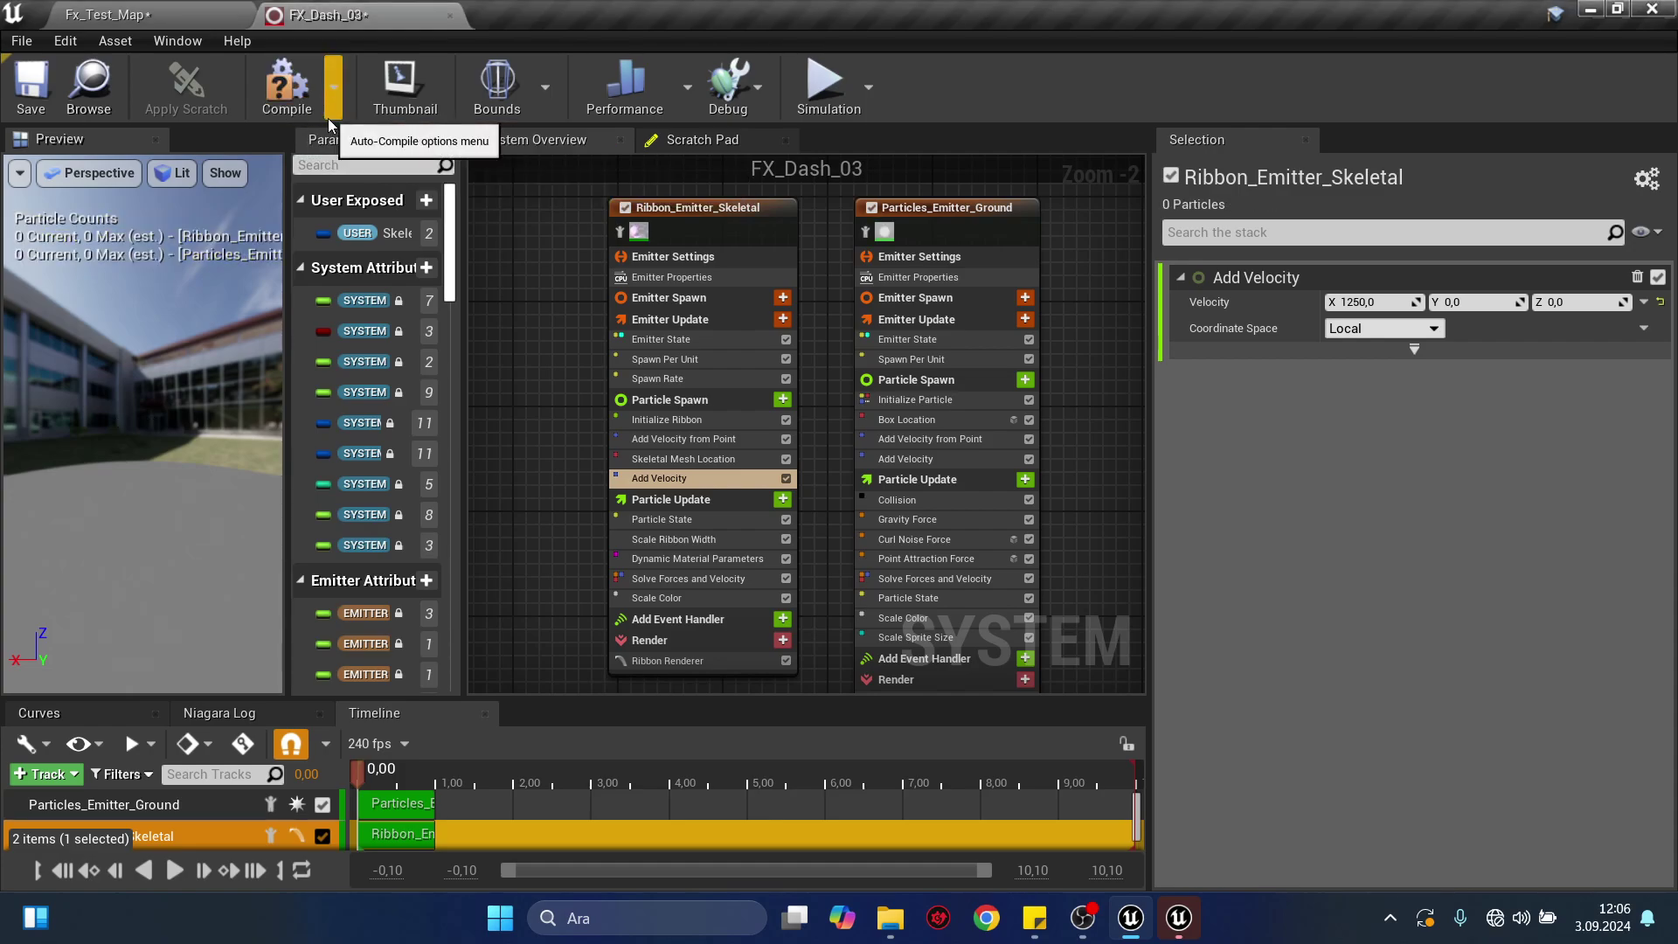
click(166, 14)
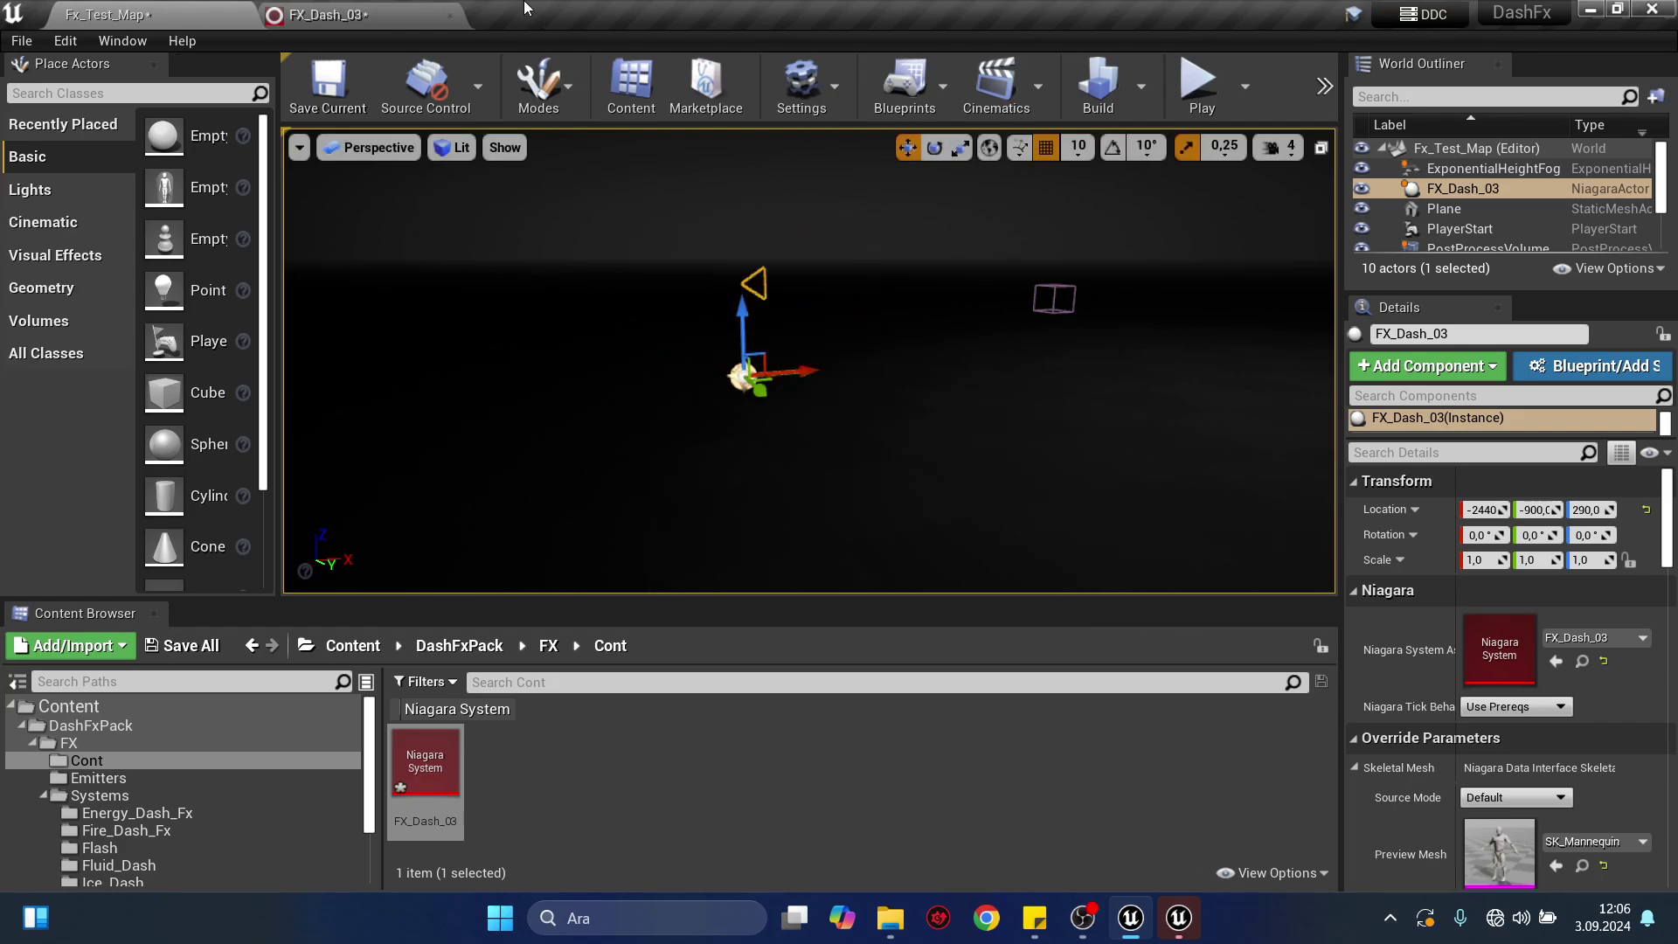
Set the ribbon emitter's SpawnRate to 150 and check the effect in the level.
click(359, 9)
click(657, 379)
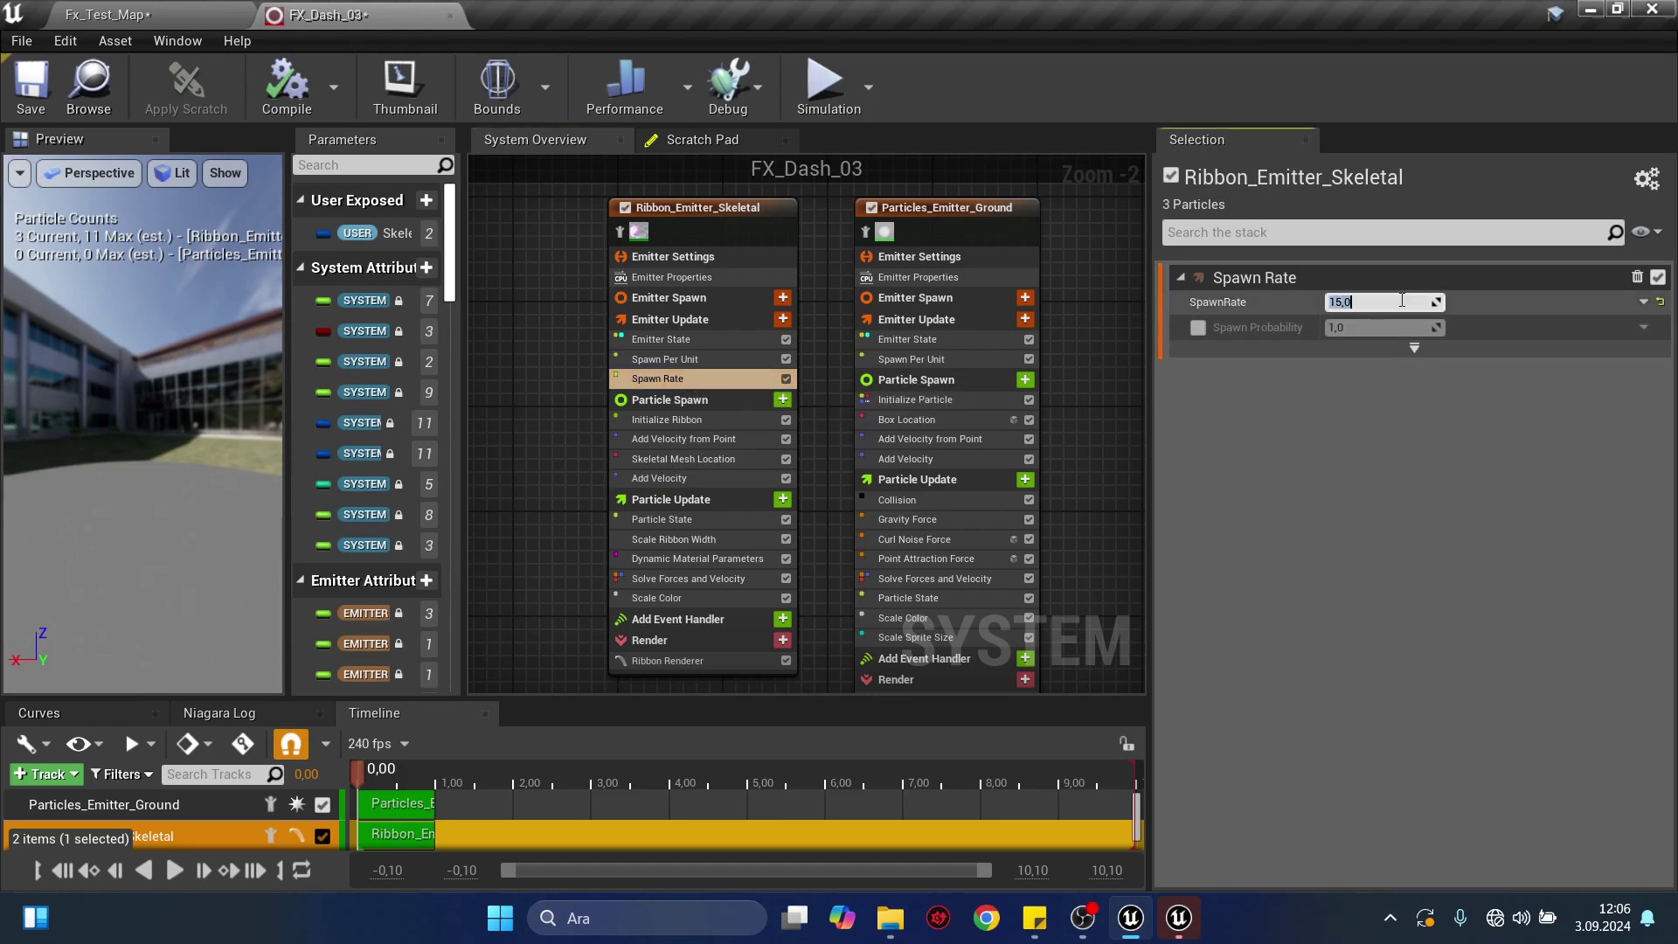
key(Return)
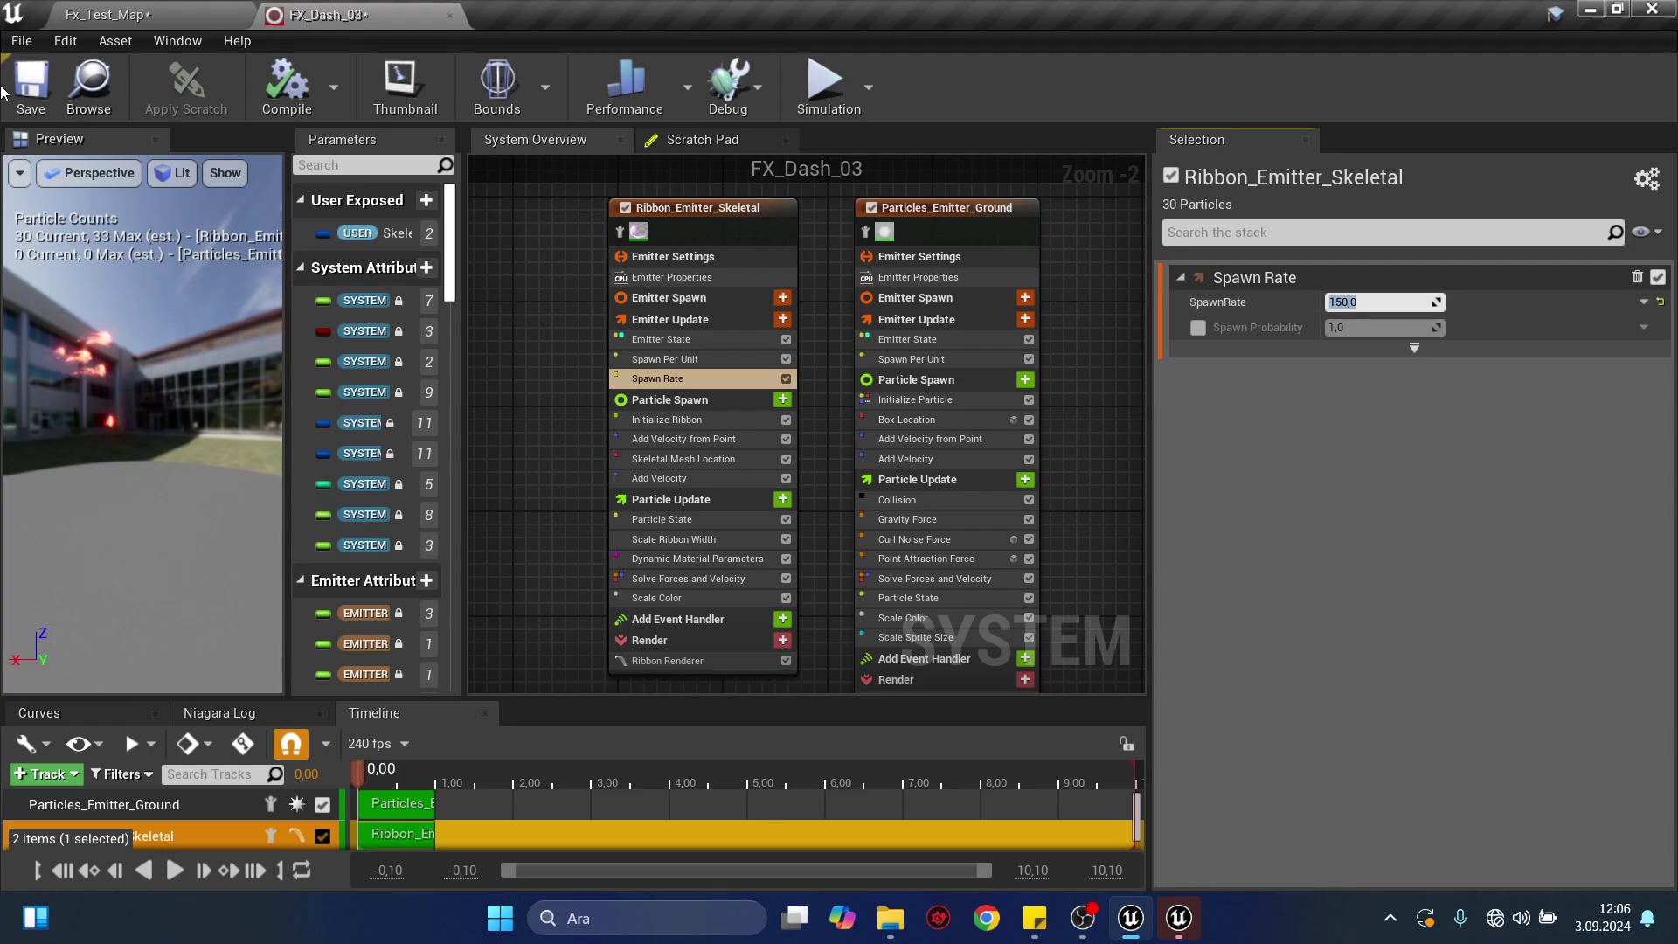
click(201, 9)
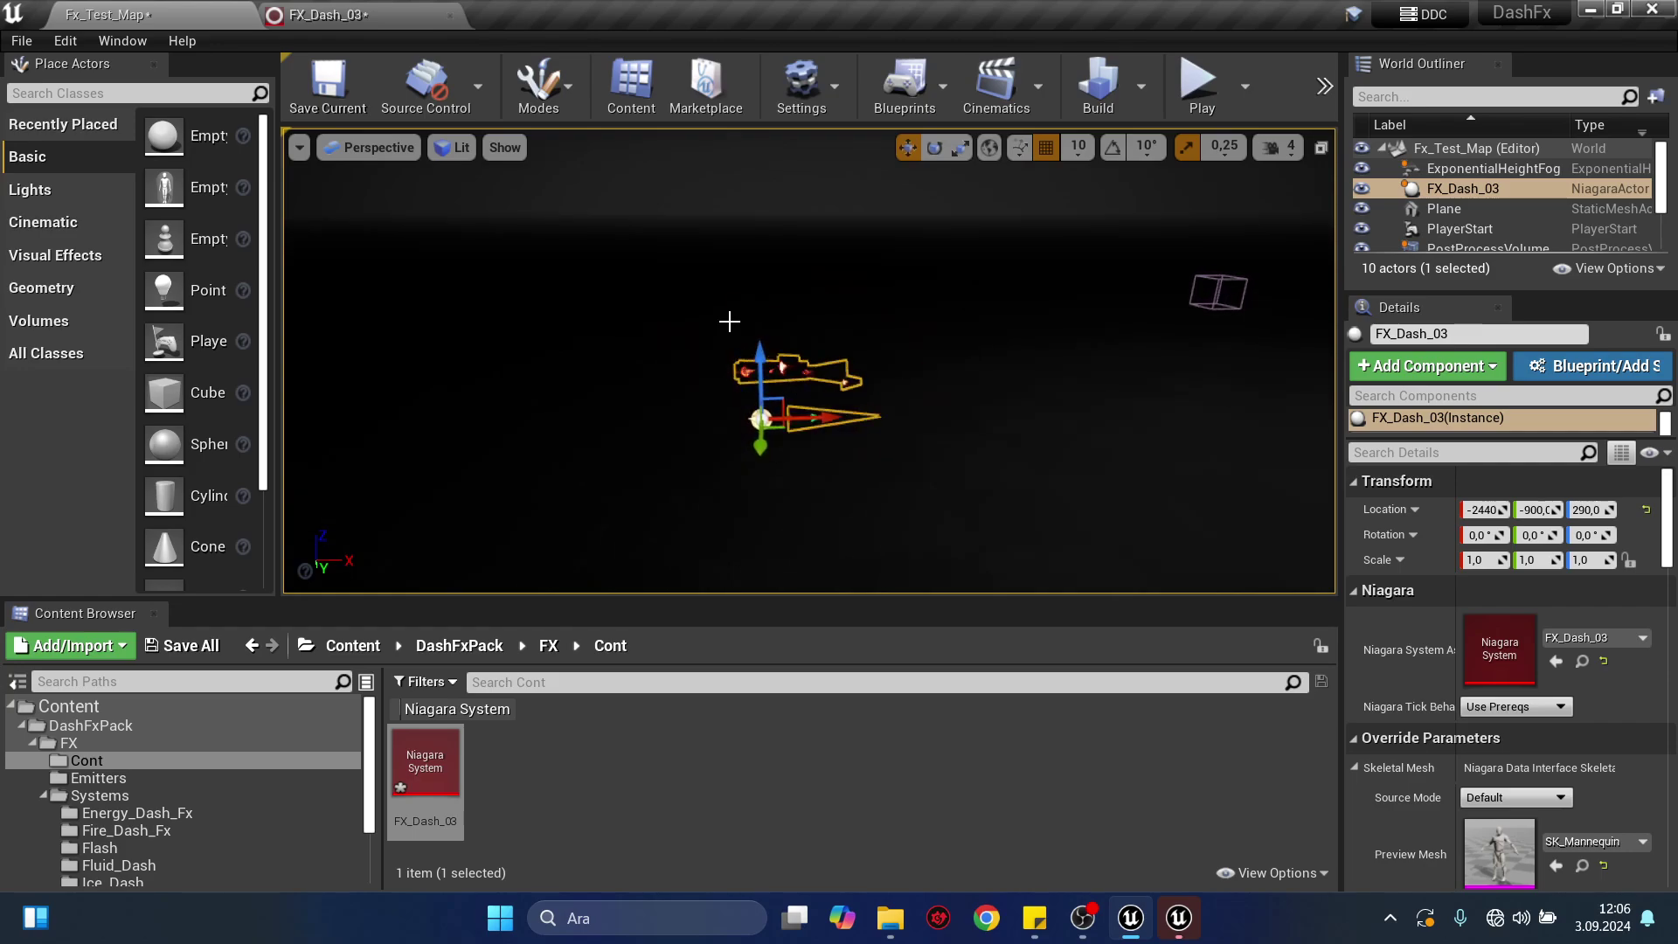
Set the ribbon emitter's SpawnRate to 200, open its Add Velocity X value for editing, and return to the level.
click(390, 8)
click(1368, 302)
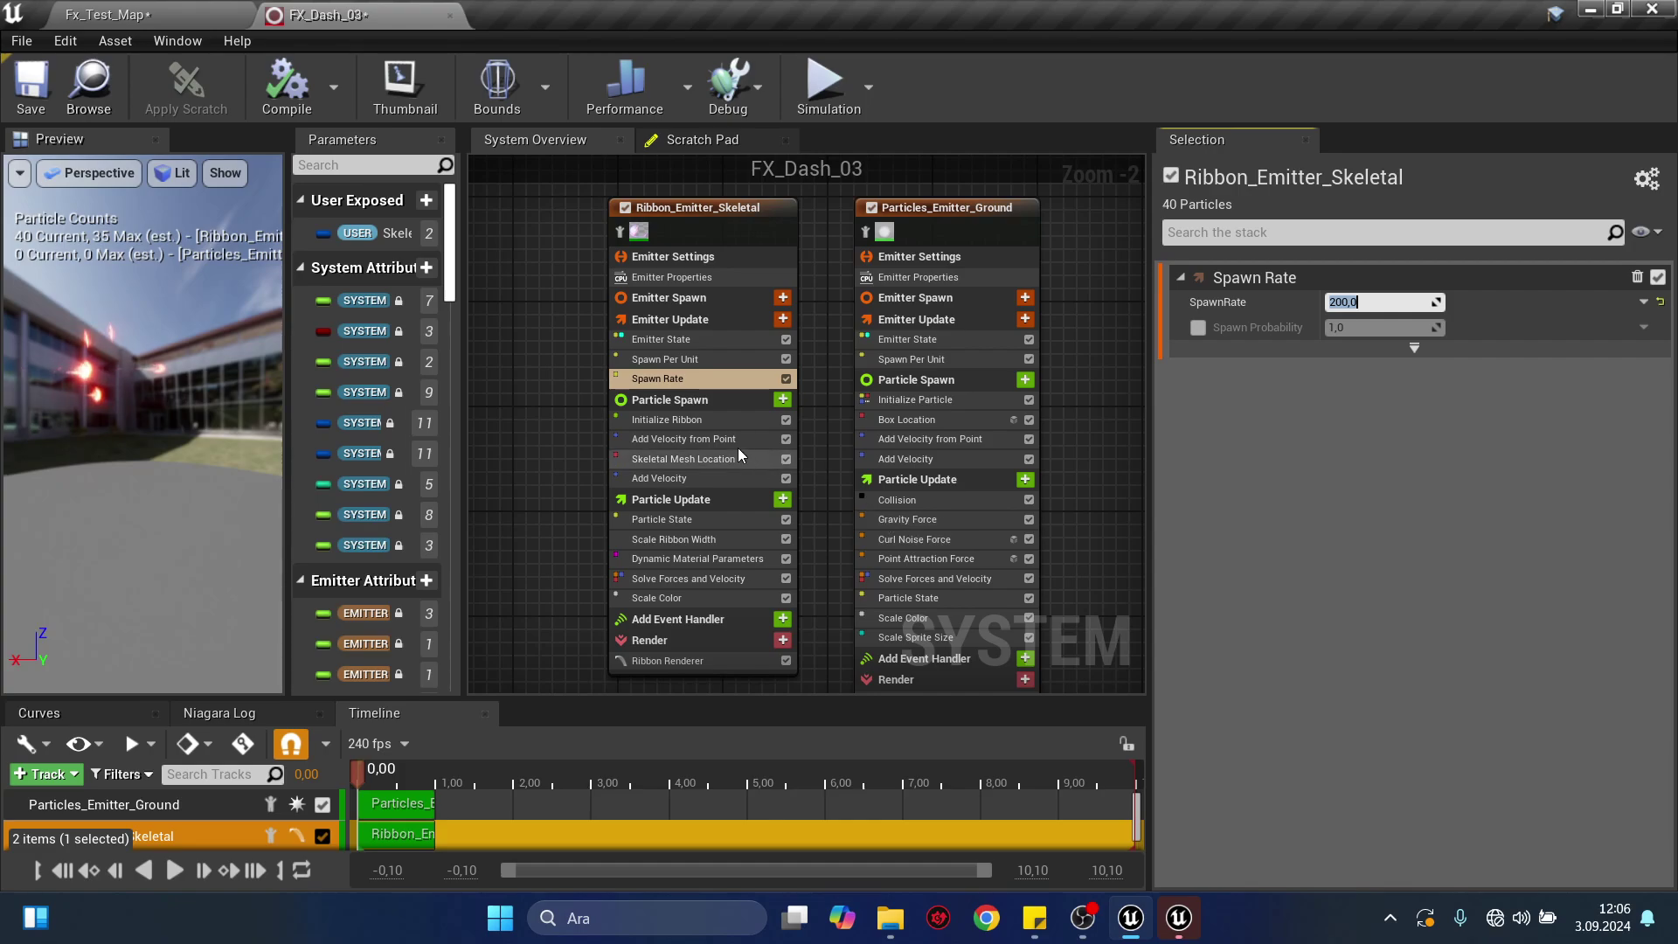
click(672, 478)
click(1400, 302)
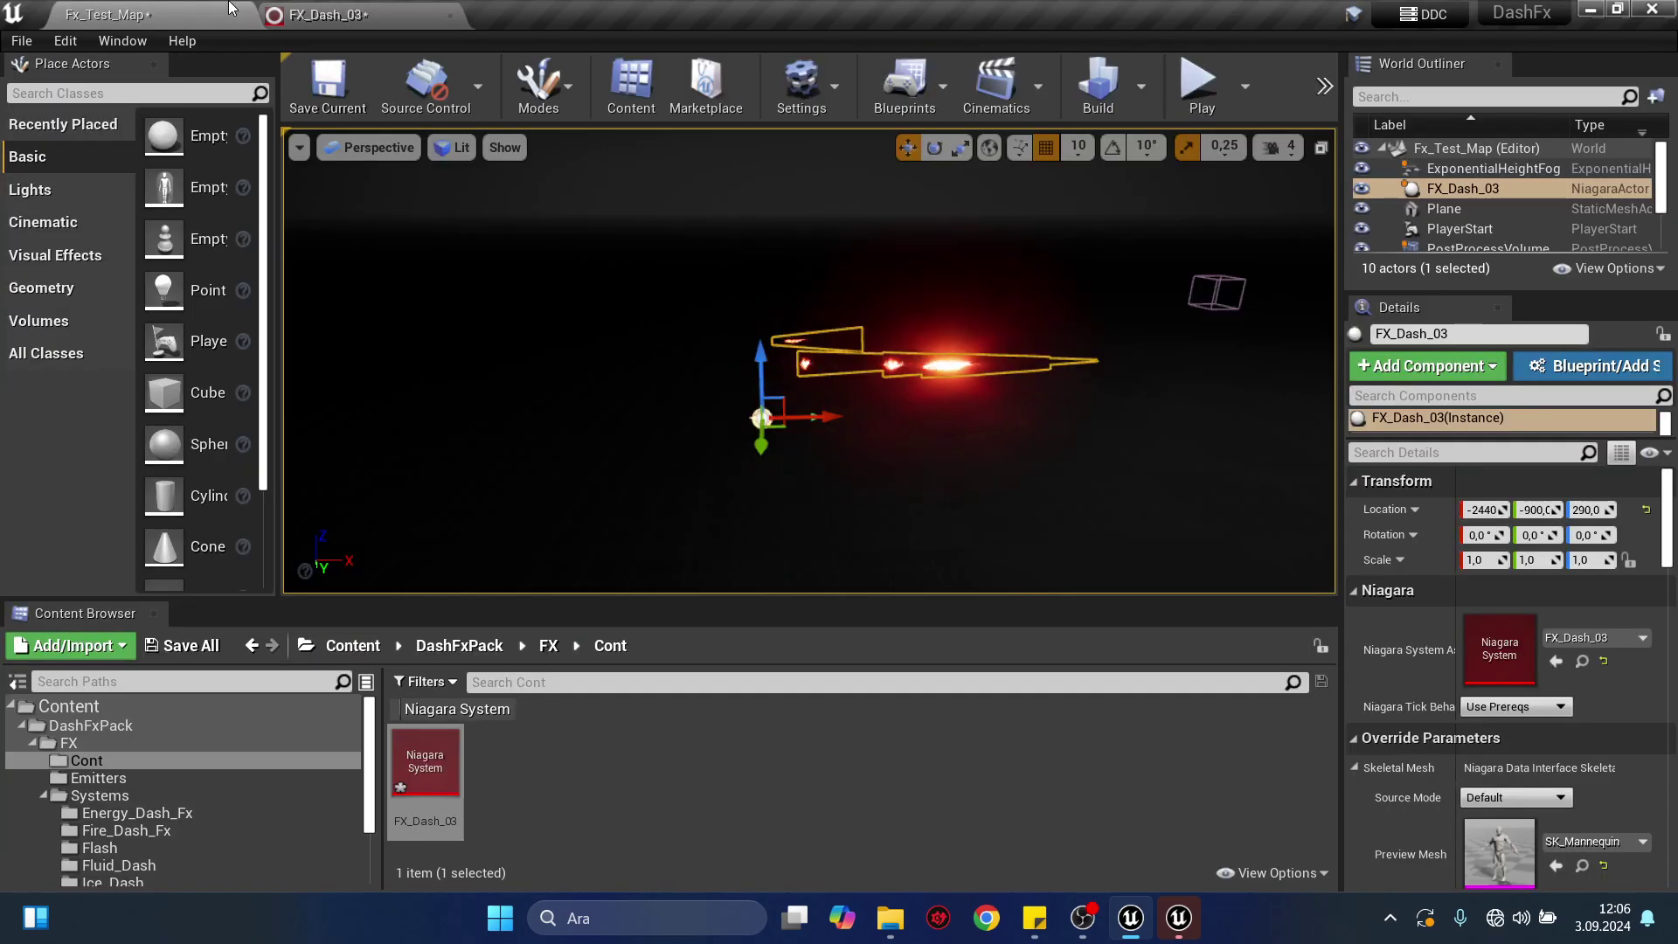
click(103, 14)
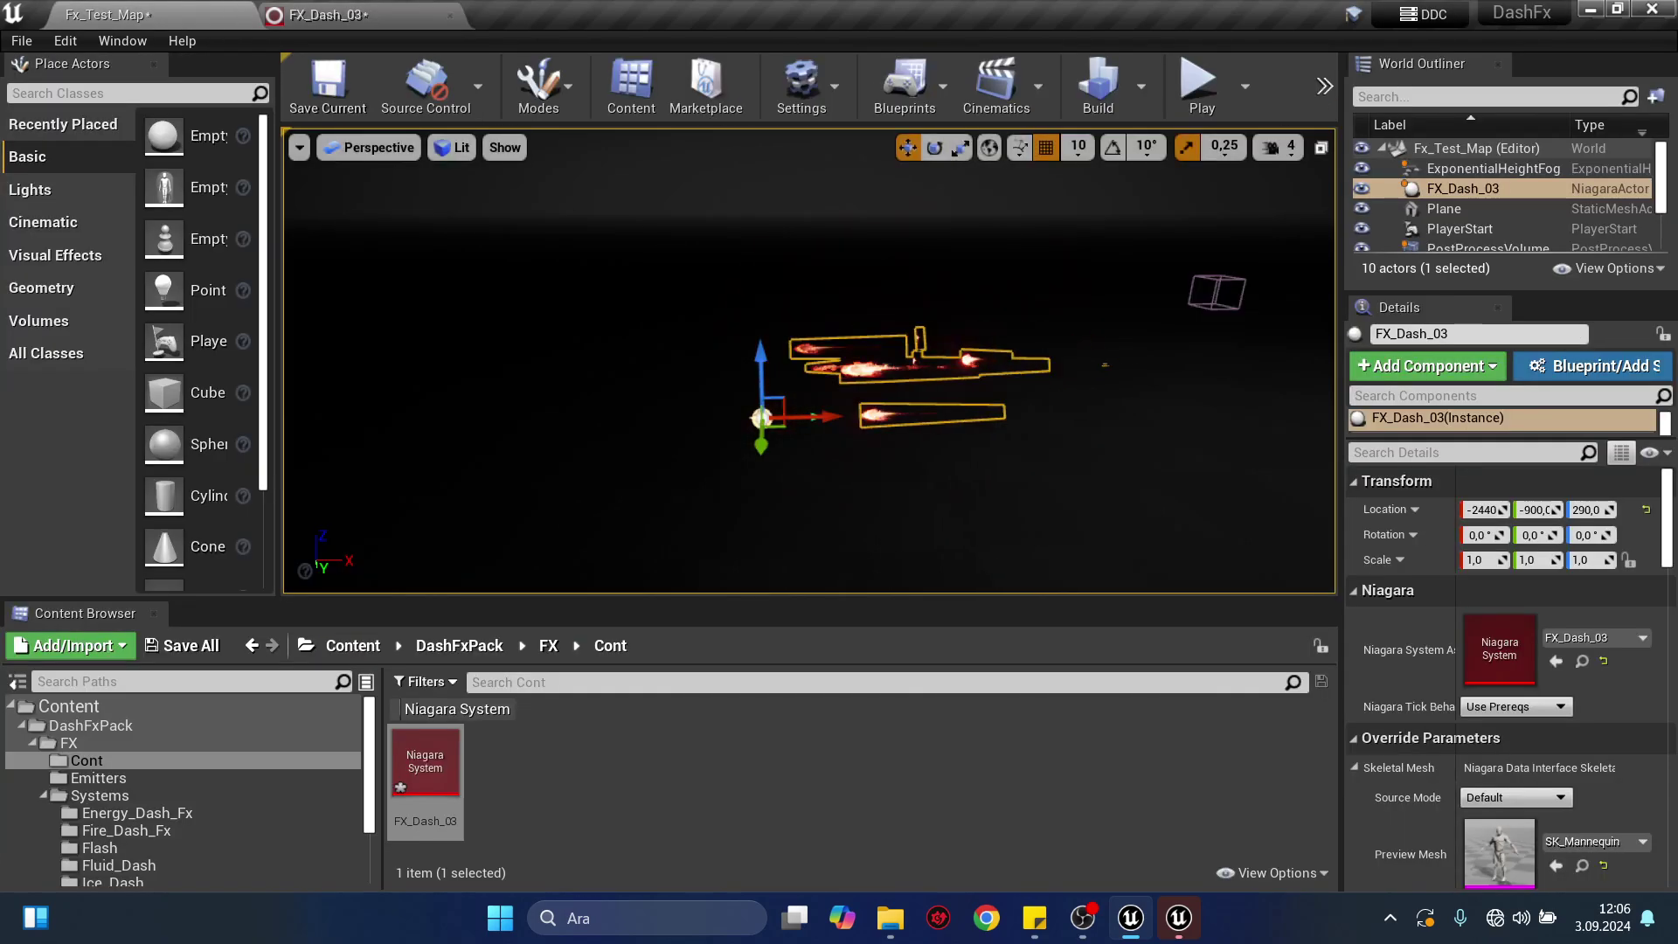
Rotate the FX_Dash_03 actor in the level to about -44 degrees around Z.
key(f)
key(e)
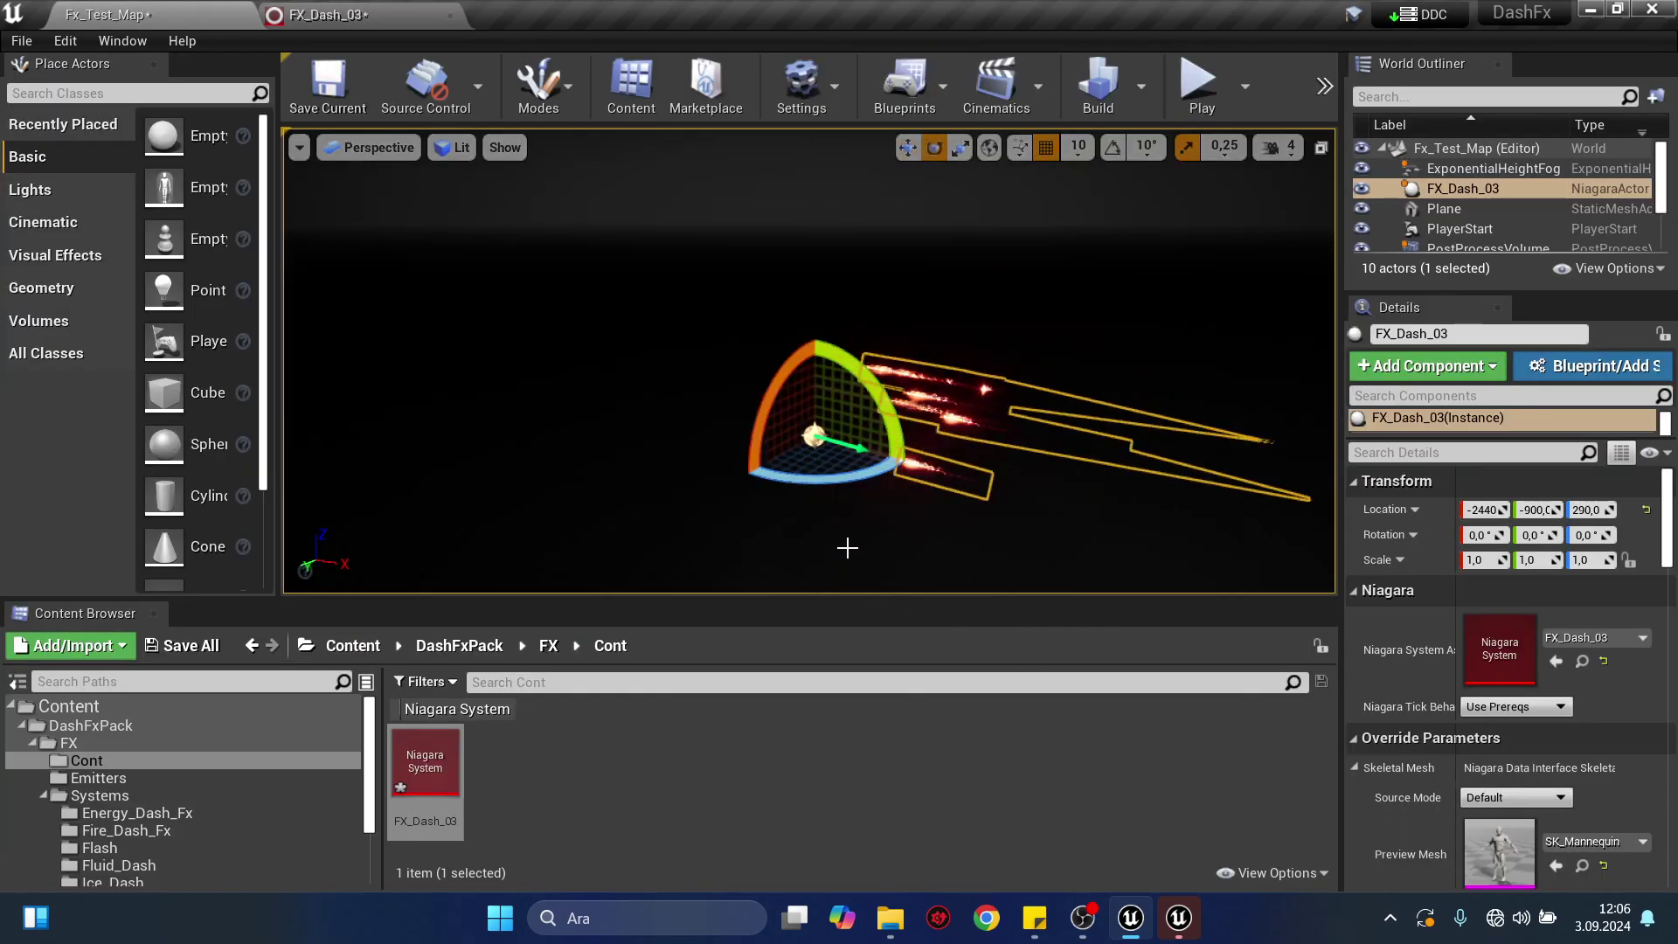
drag(839, 477, 887, 419)
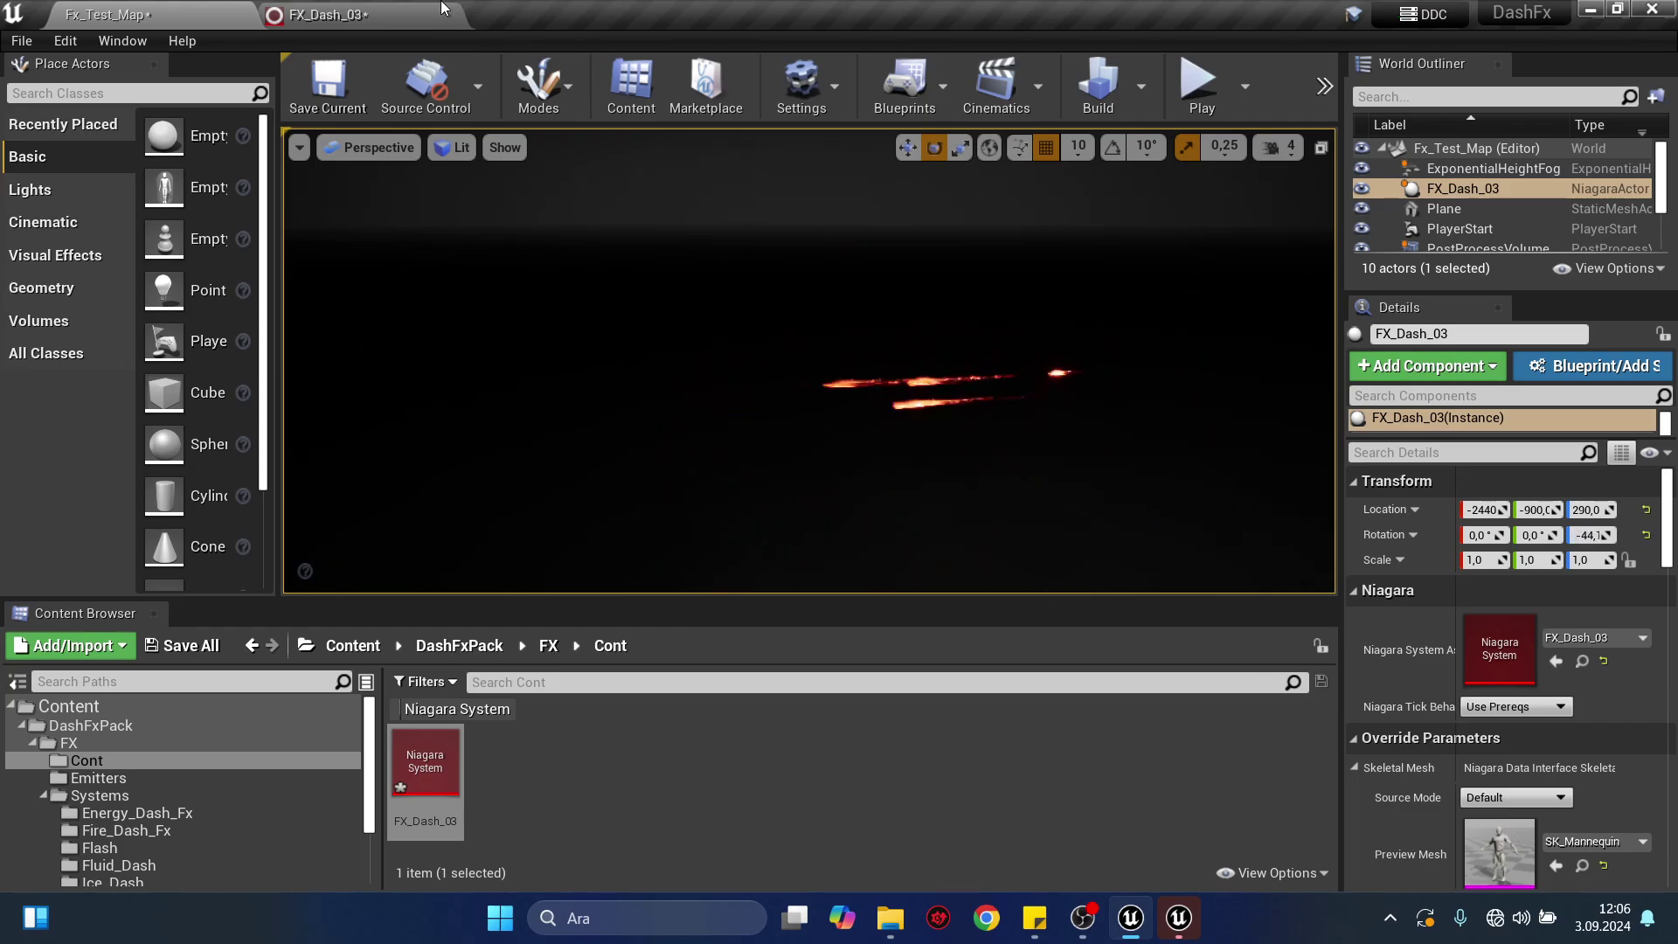
Disable the Spawn Per Unit module in Ribbon_Emitter_Skeletal, leaving its Spawn Rate module active.
click(350, 15)
click(678, 538)
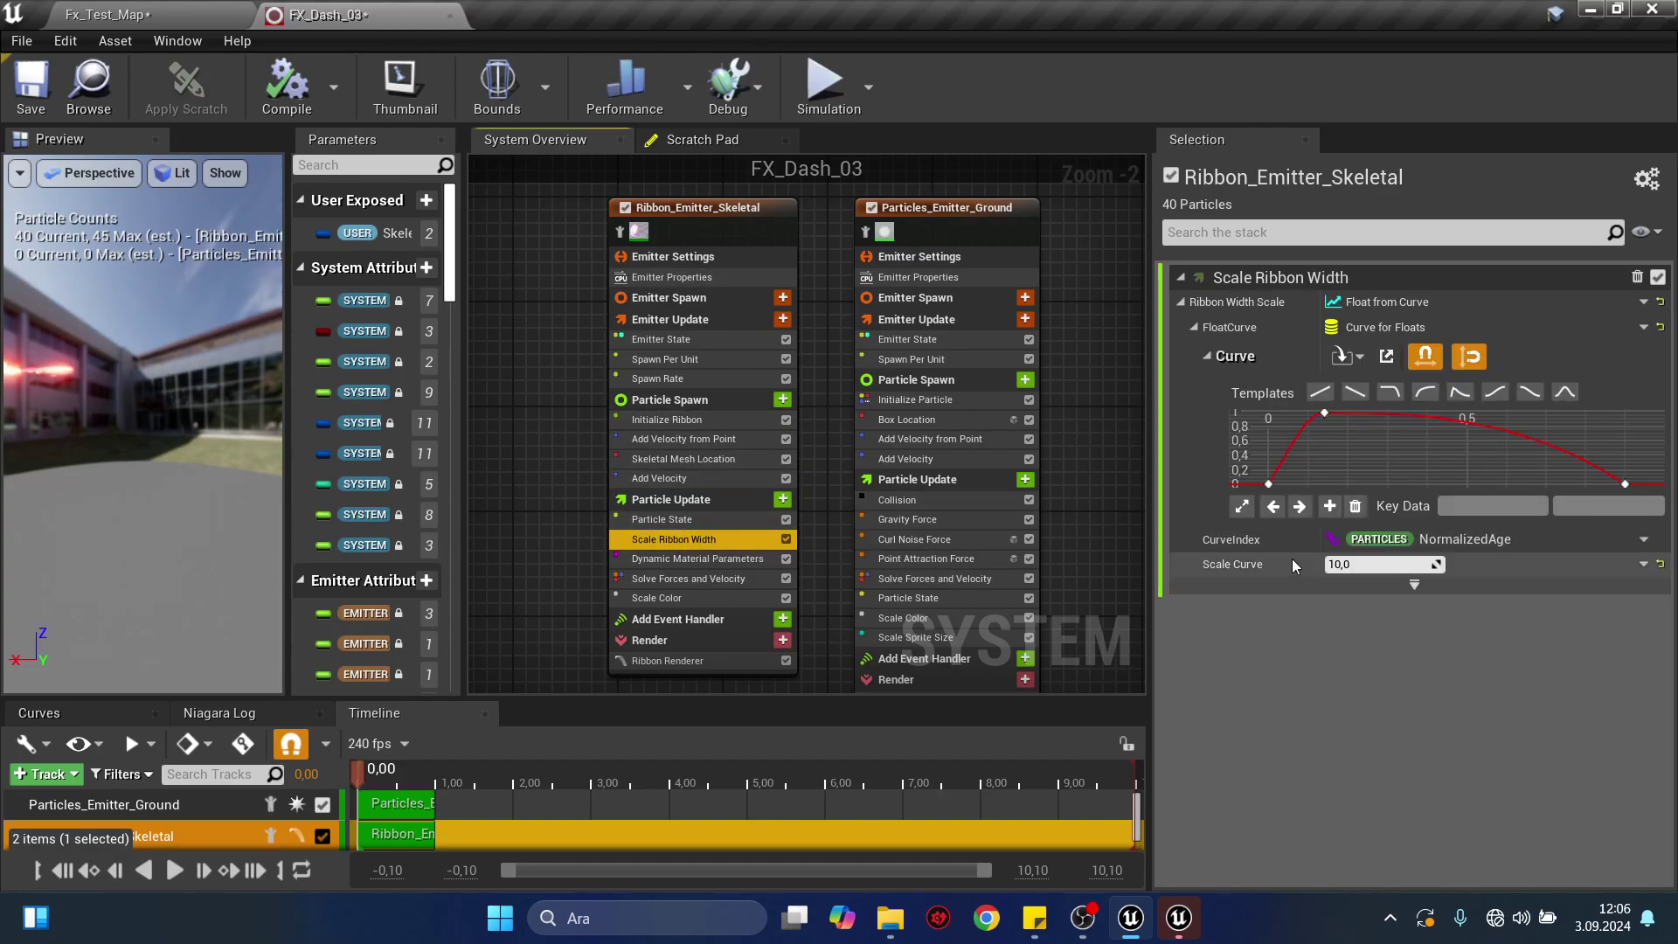
click(695, 376)
click(711, 357)
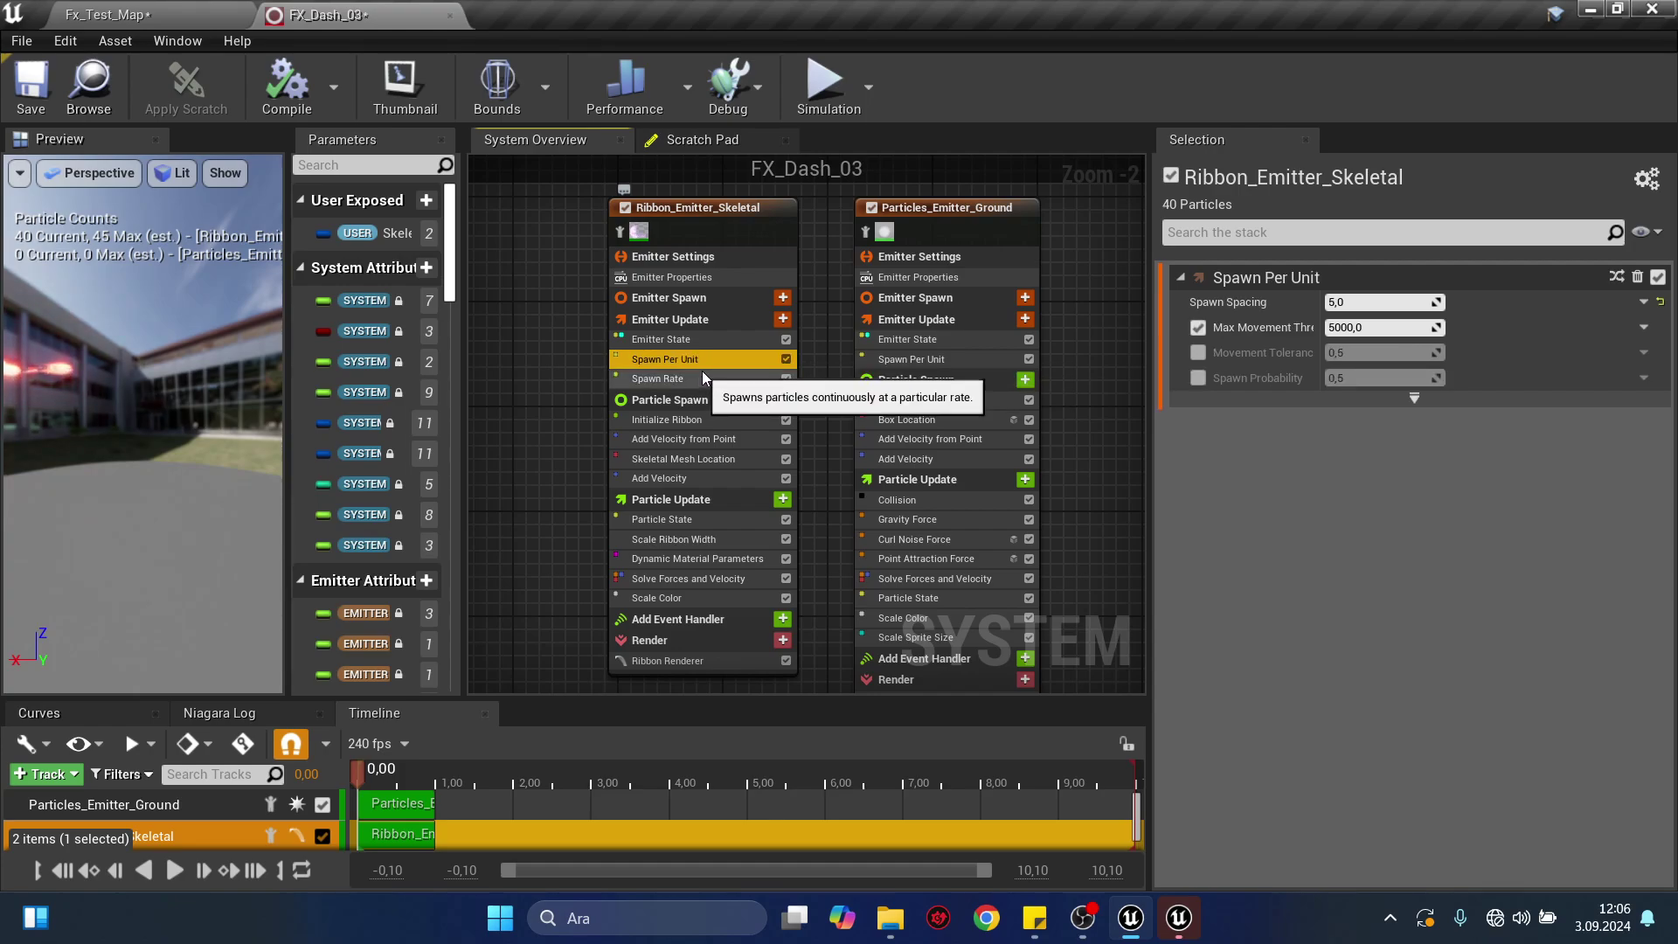
click(786, 358)
click(720, 379)
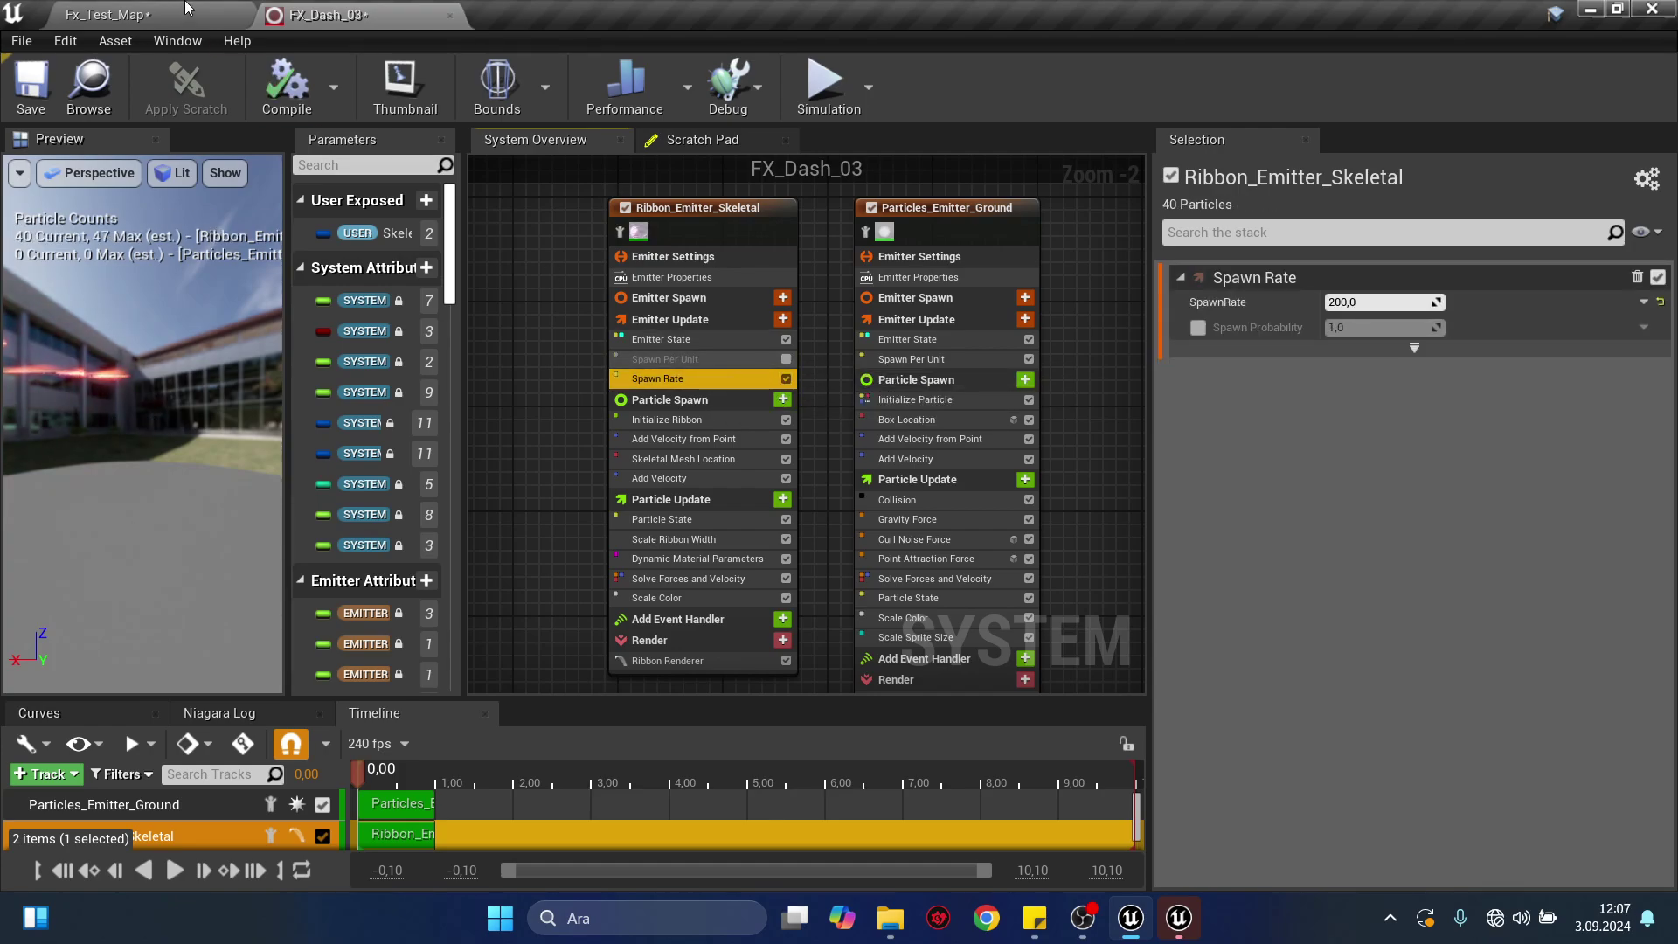
Play the level, try several of the Dash Fx 3 to 7 effects on the character, and stop the session.
click(105, 15)
click(1197, 91)
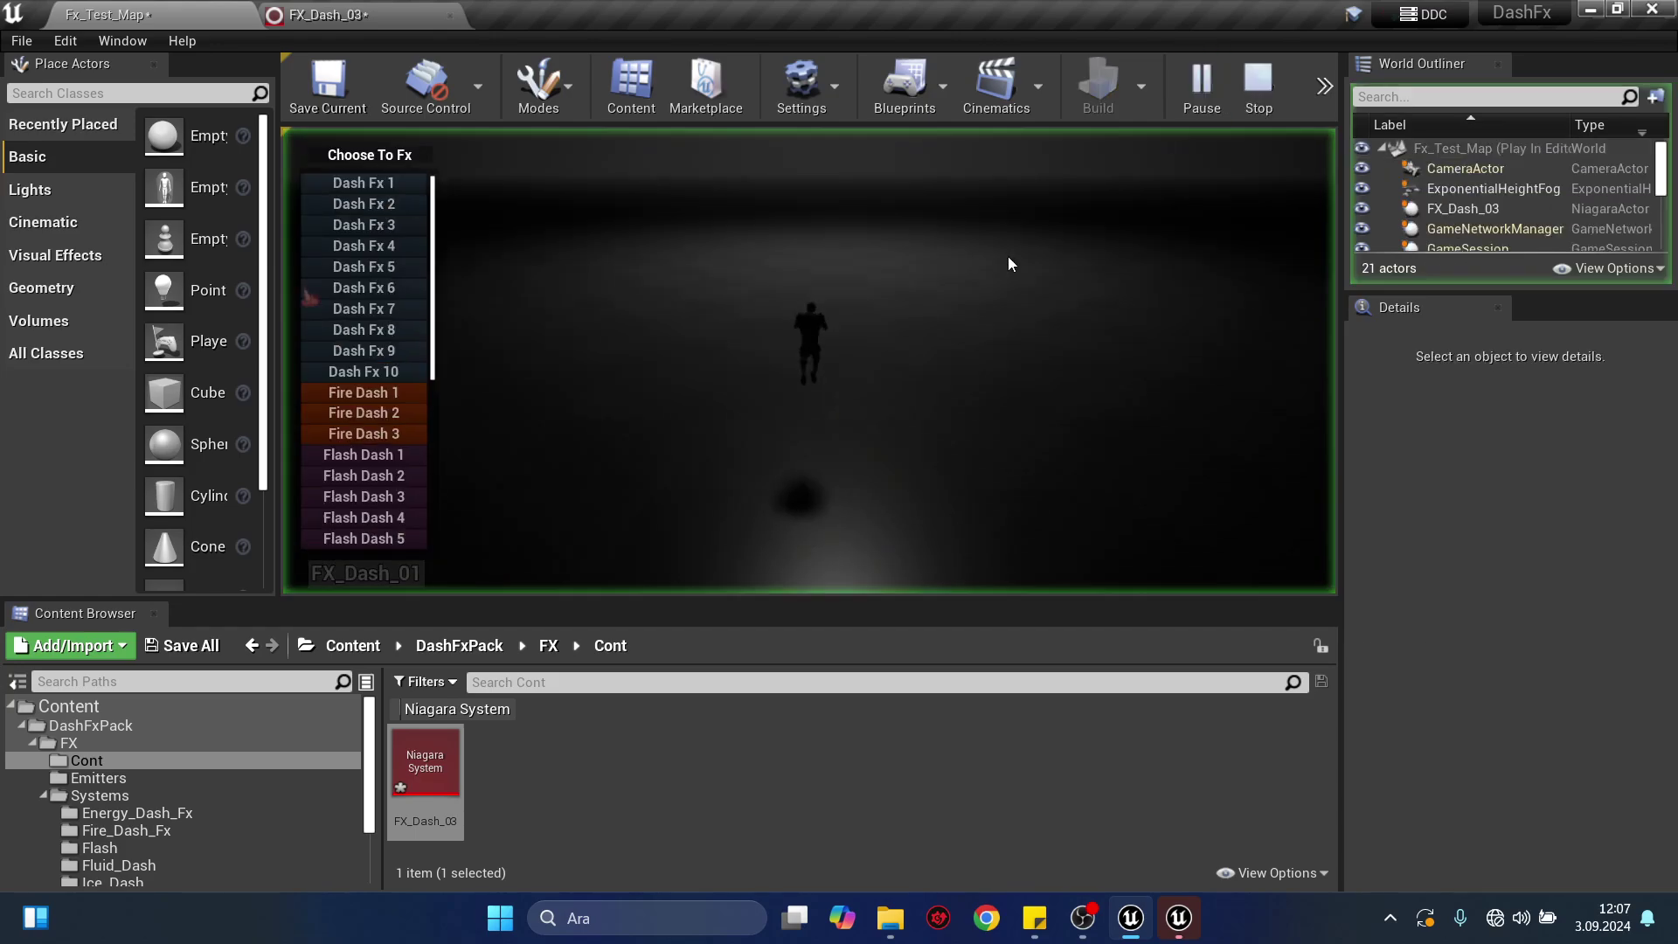
click(381, 226)
click(376, 244)
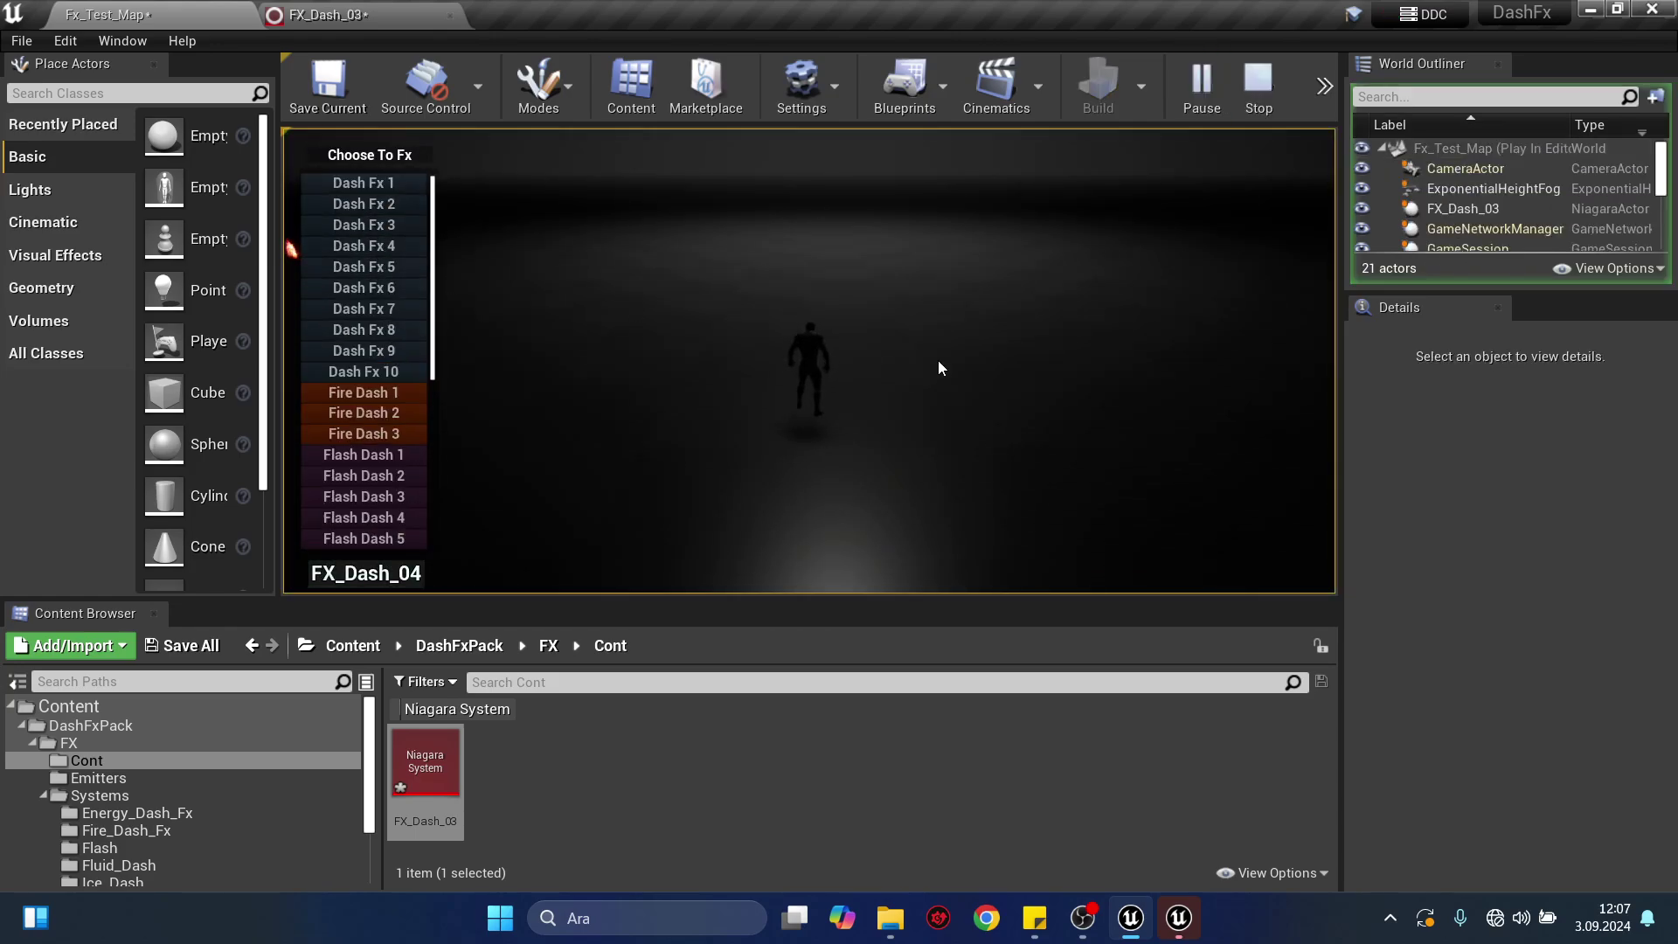
click(937, 360)
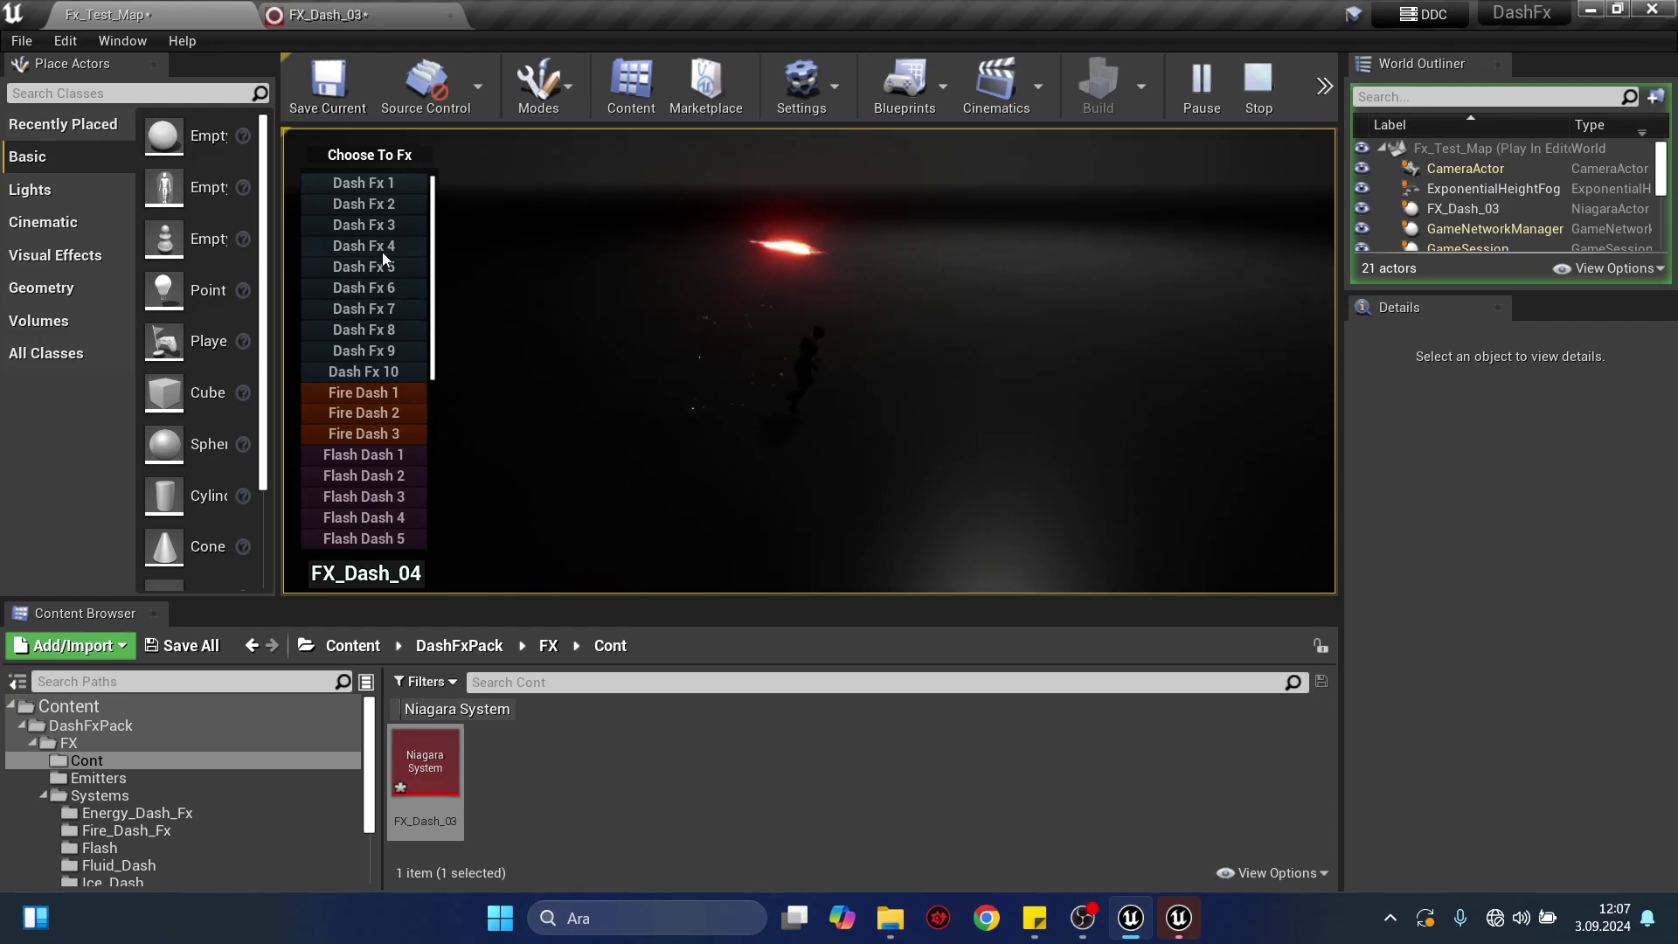
click(359, 266)
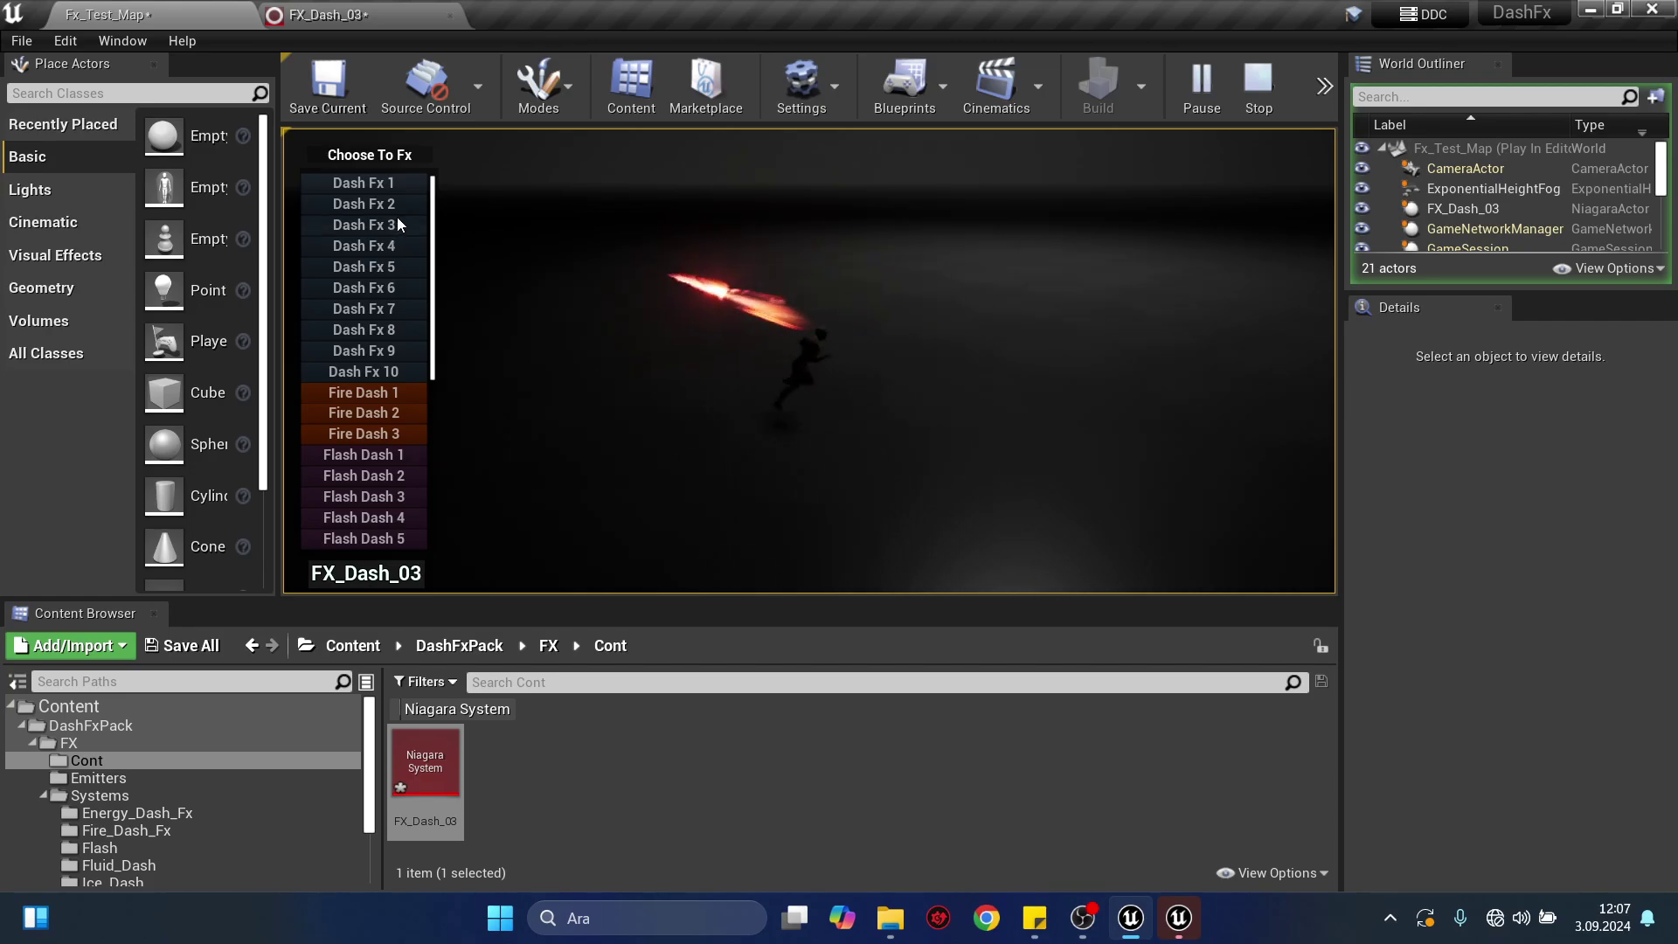
click(365, 290)
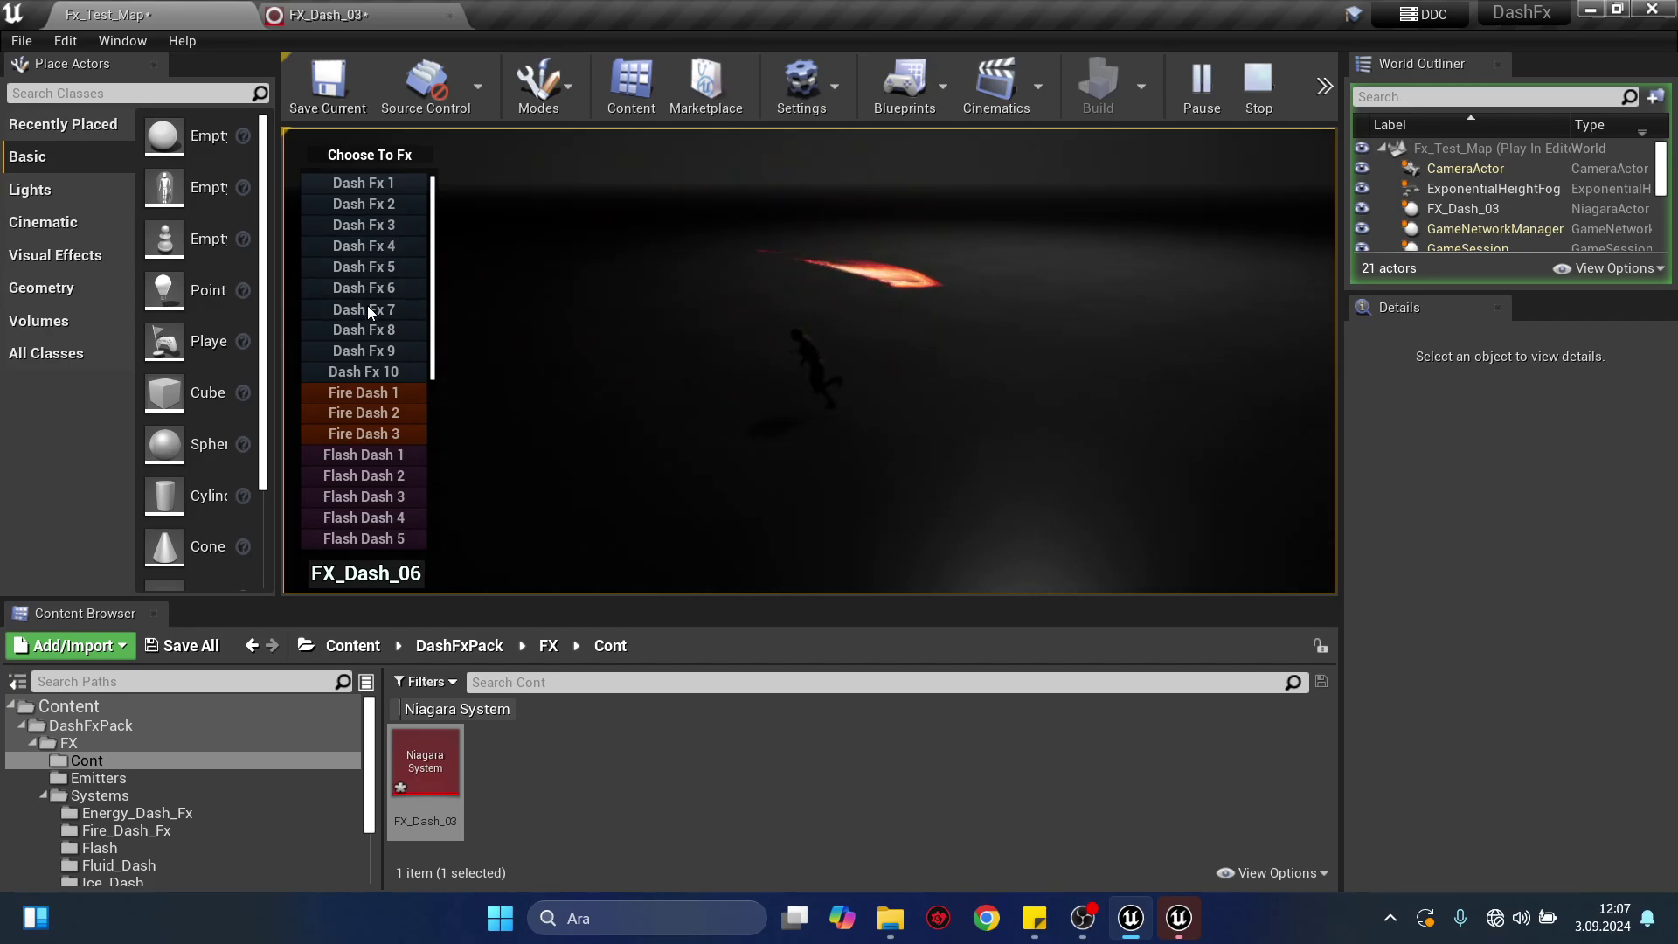
click(367, 307)
click(365, 244)
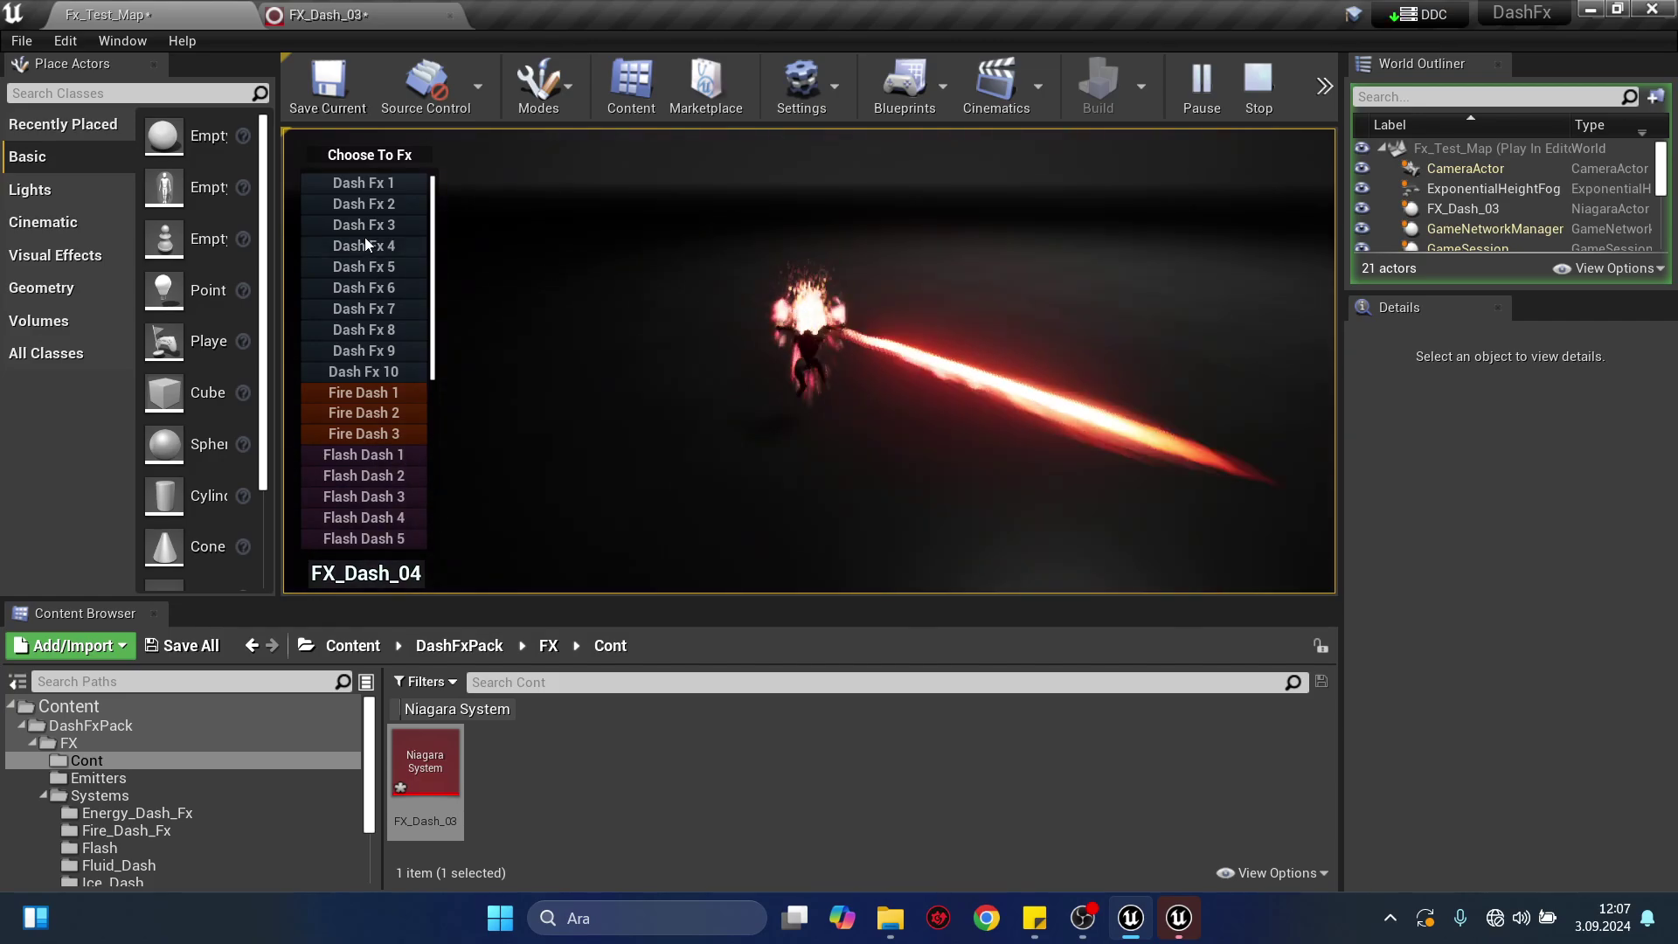
click(379, 223)
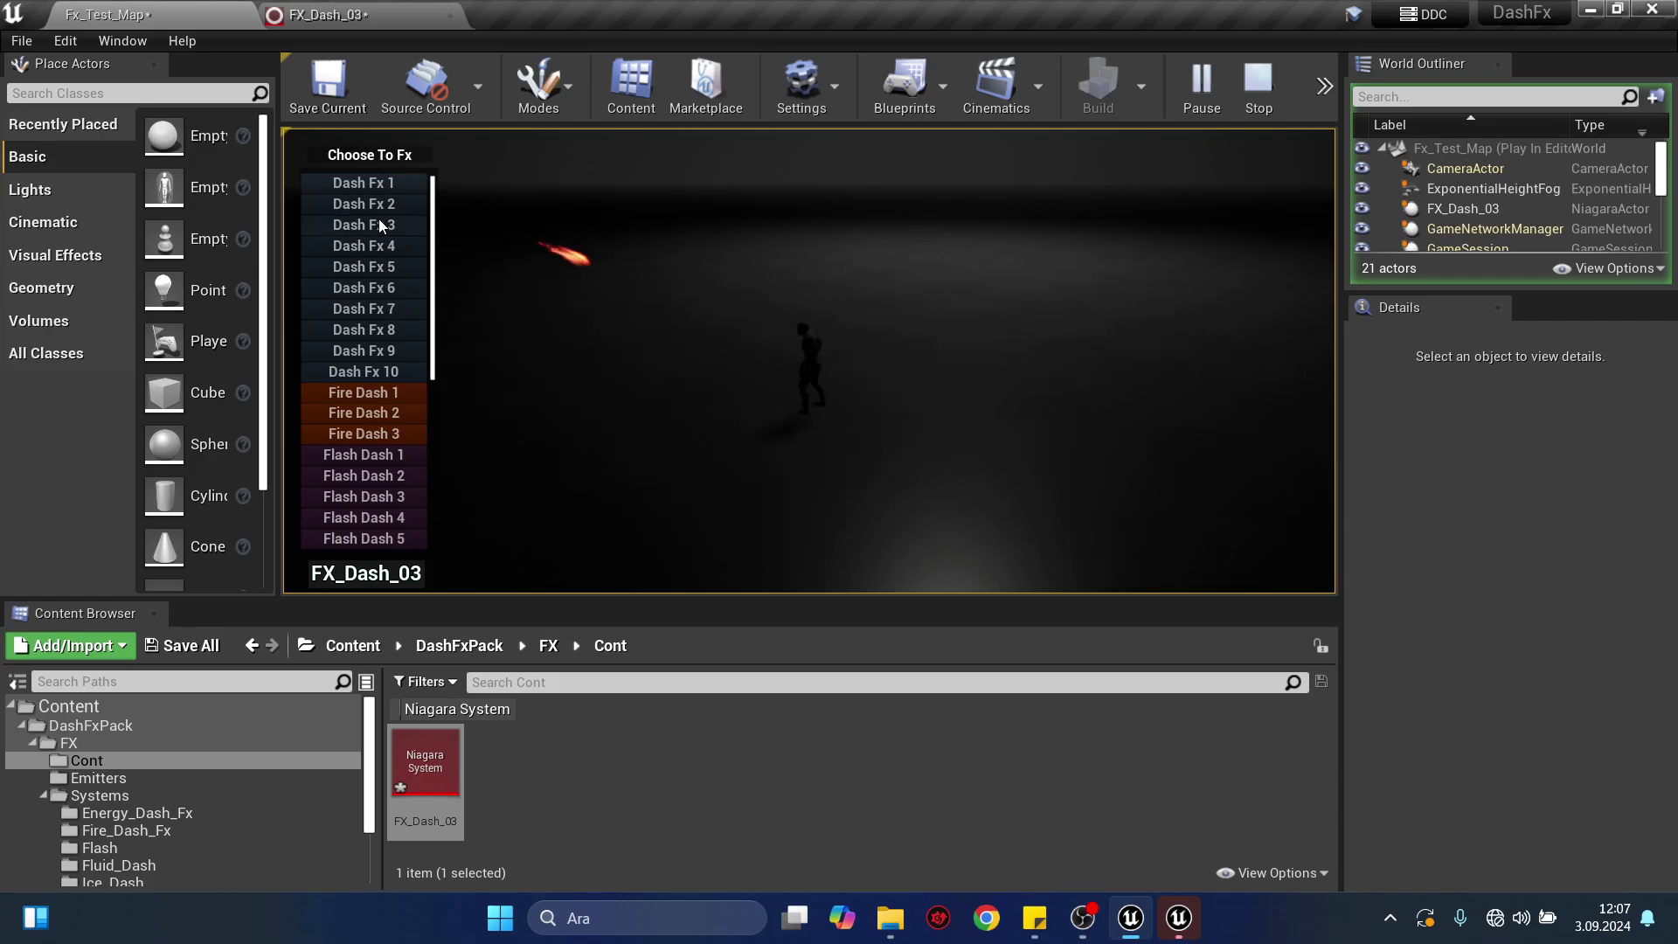
key(Escape)
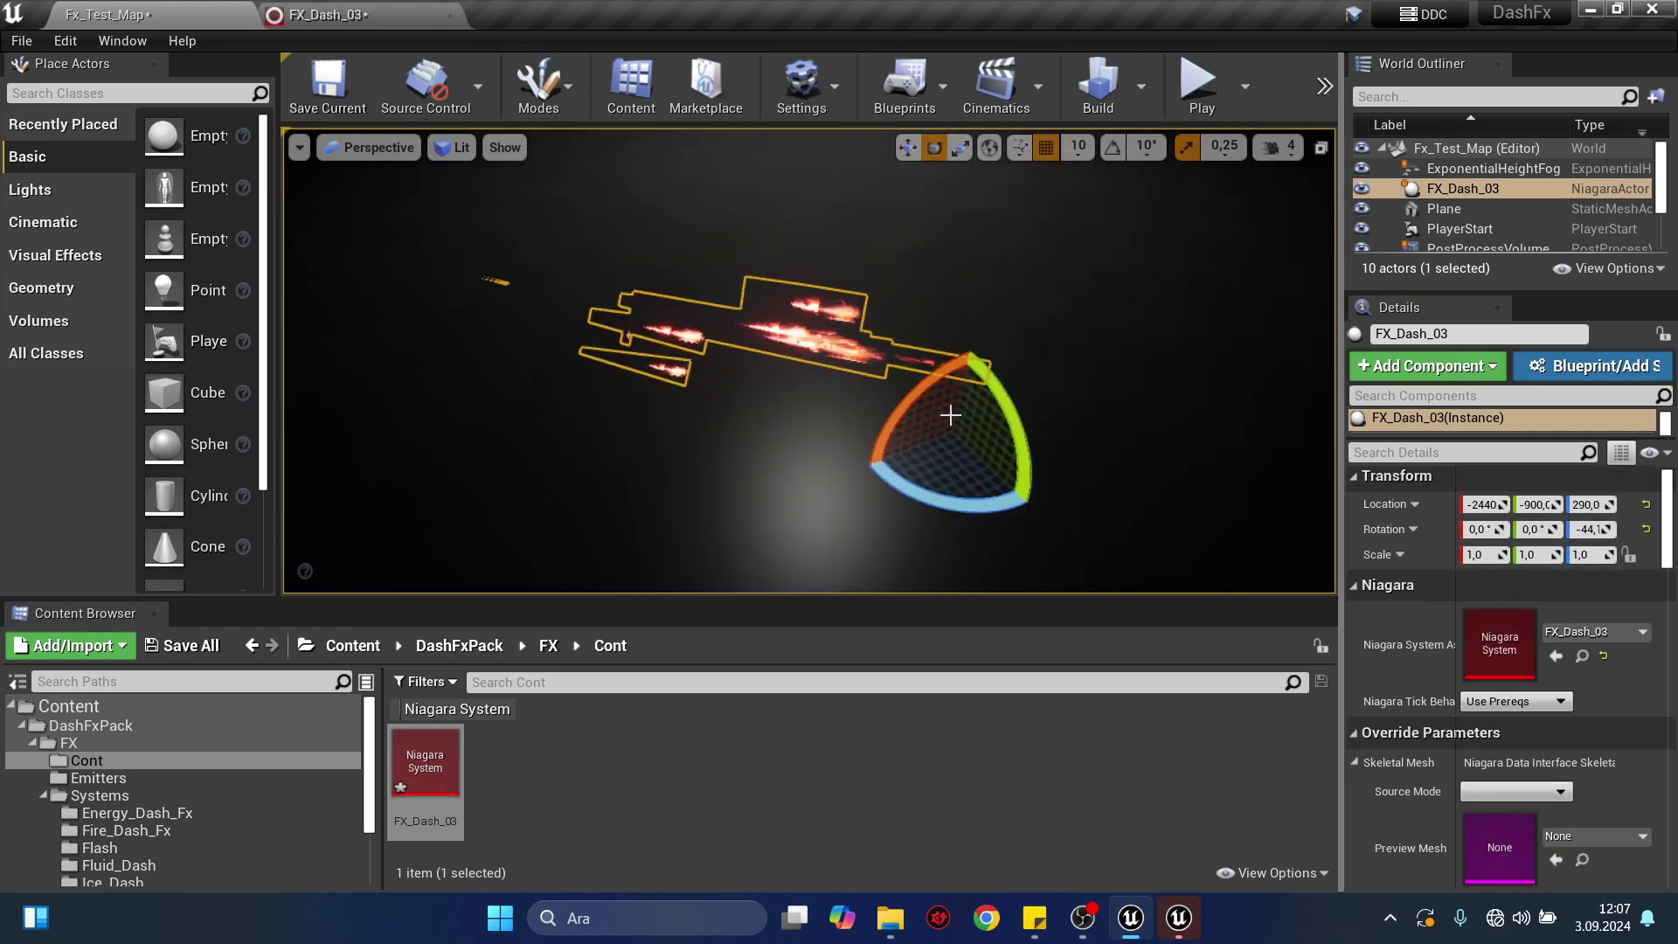
Switch the transform gizmo to local space and rotate the FX_Dash_03 actor to about -61 degrees around Z.
key(w)
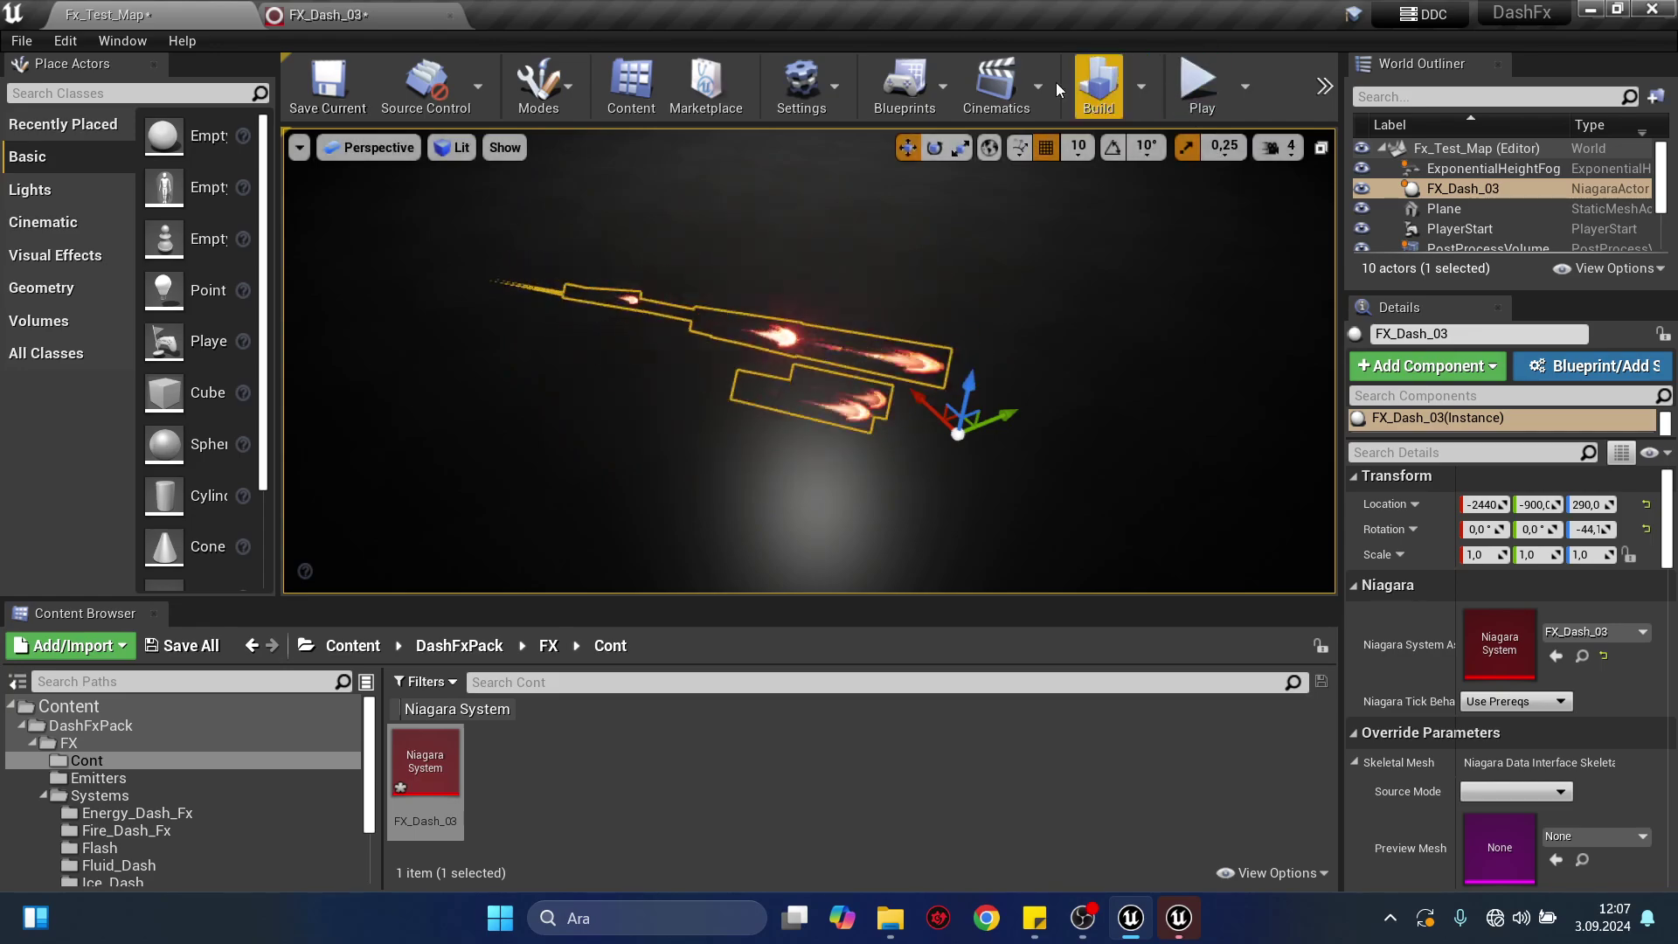
click(990, 148)
key(e)
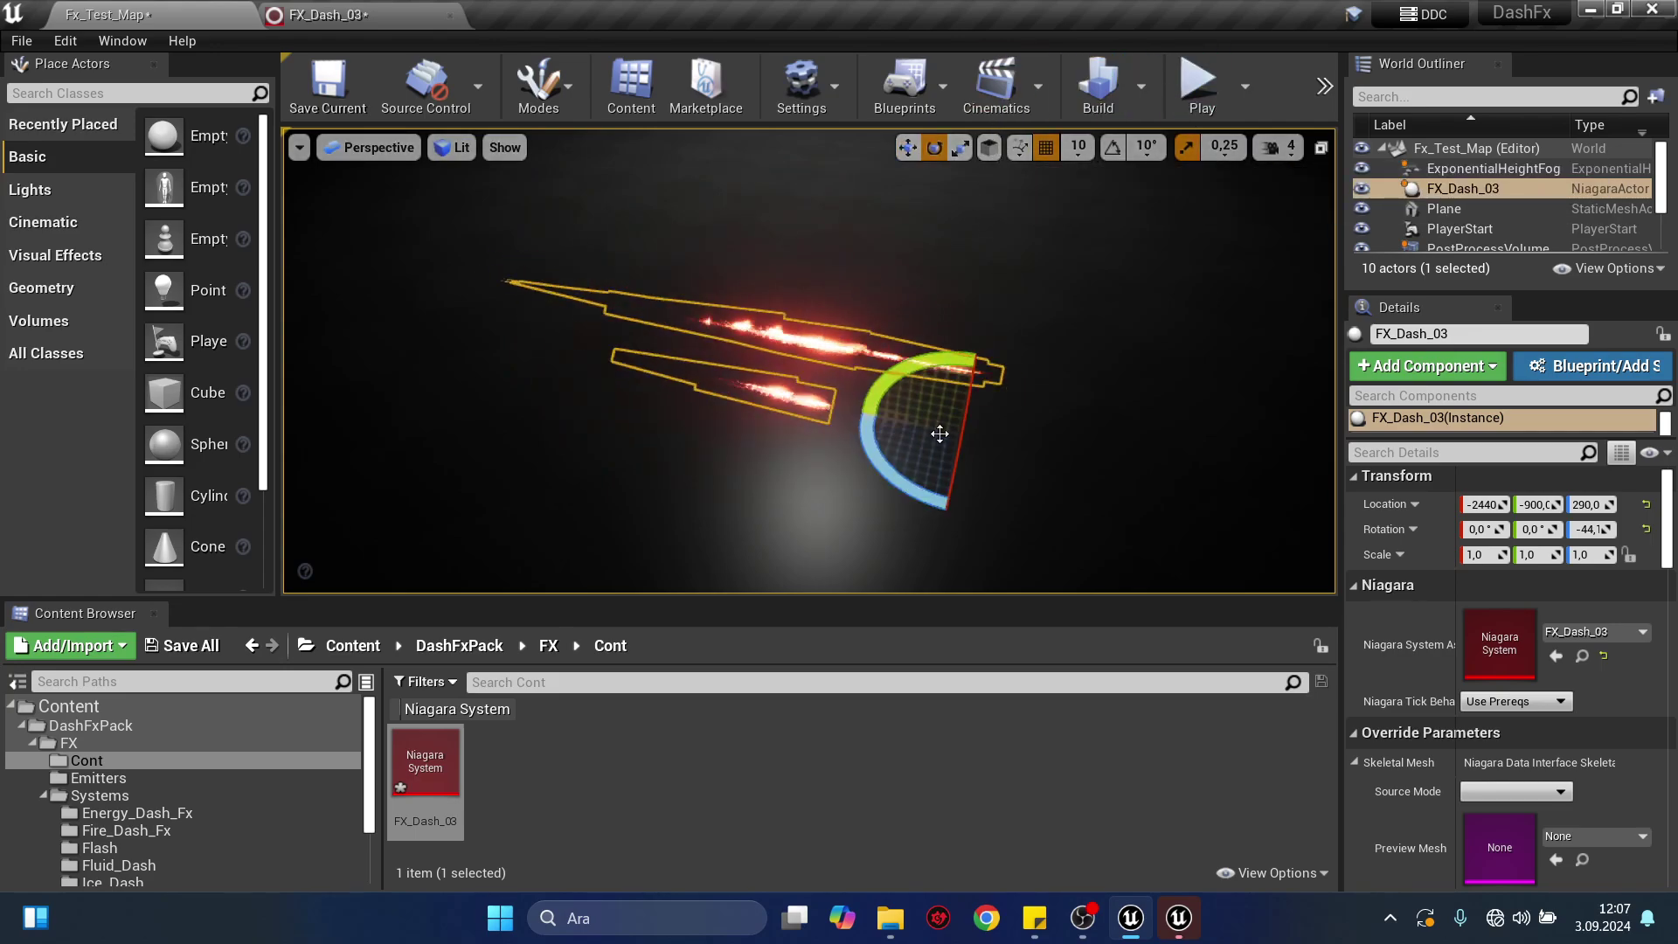
drag(988, 509, 874, 411)
key(g)
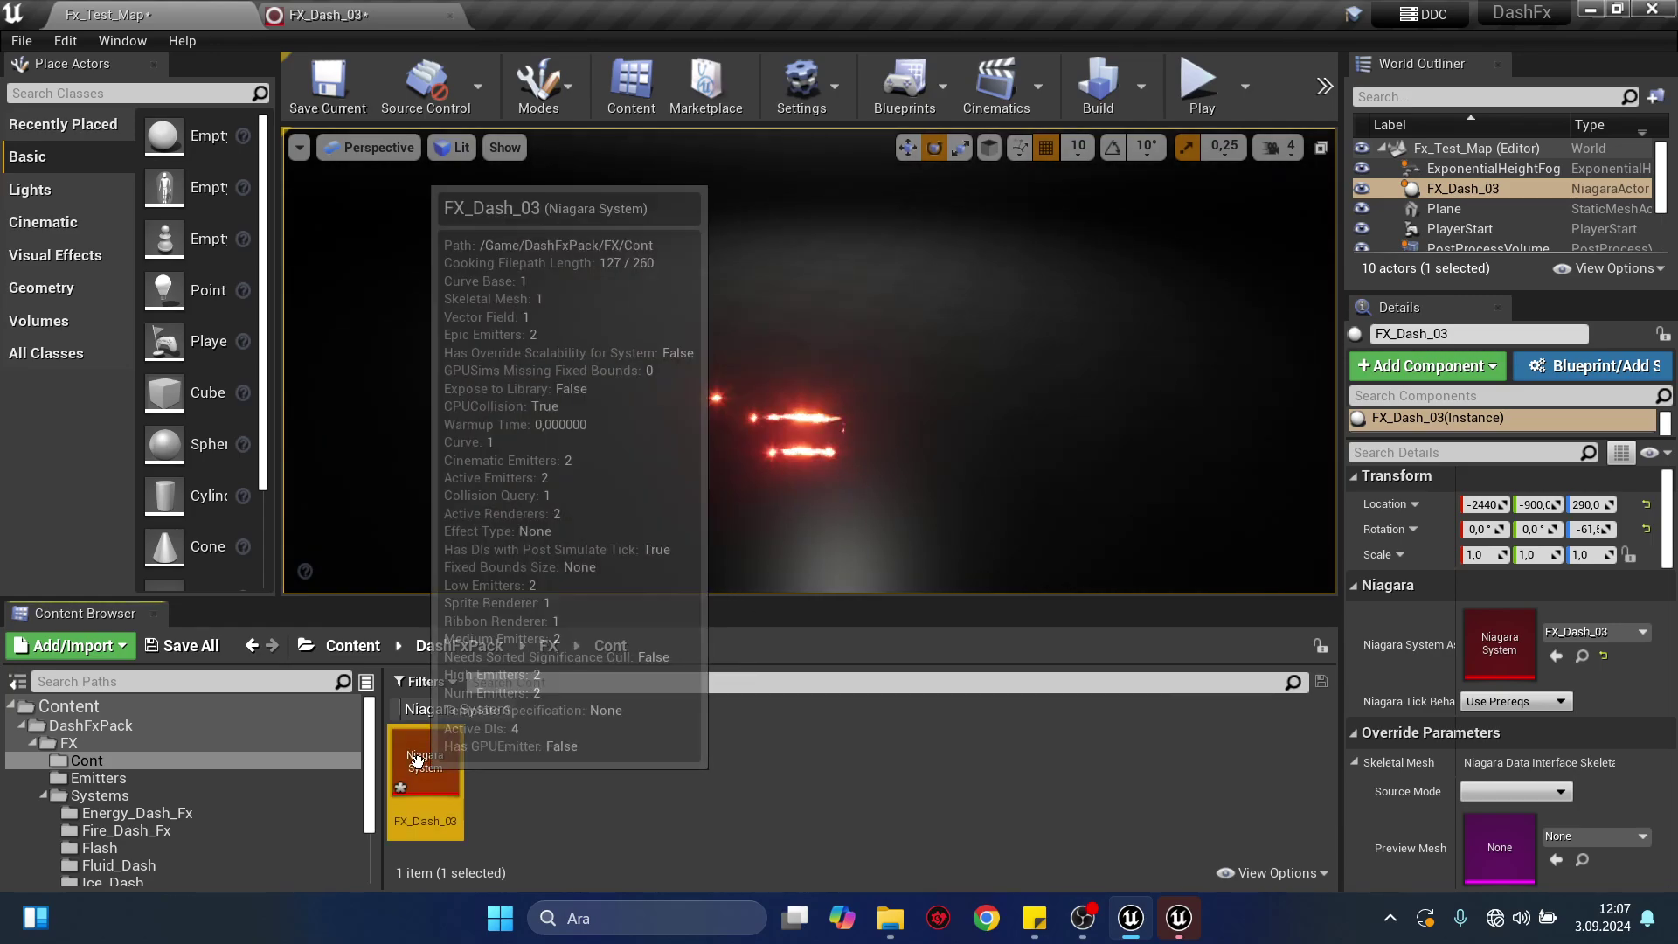
Set the Lifetime in the ribbon emitter's Initialize Ribbon module to 0.5 and return to the level.
double_click(425, 765)
click(673, 421)
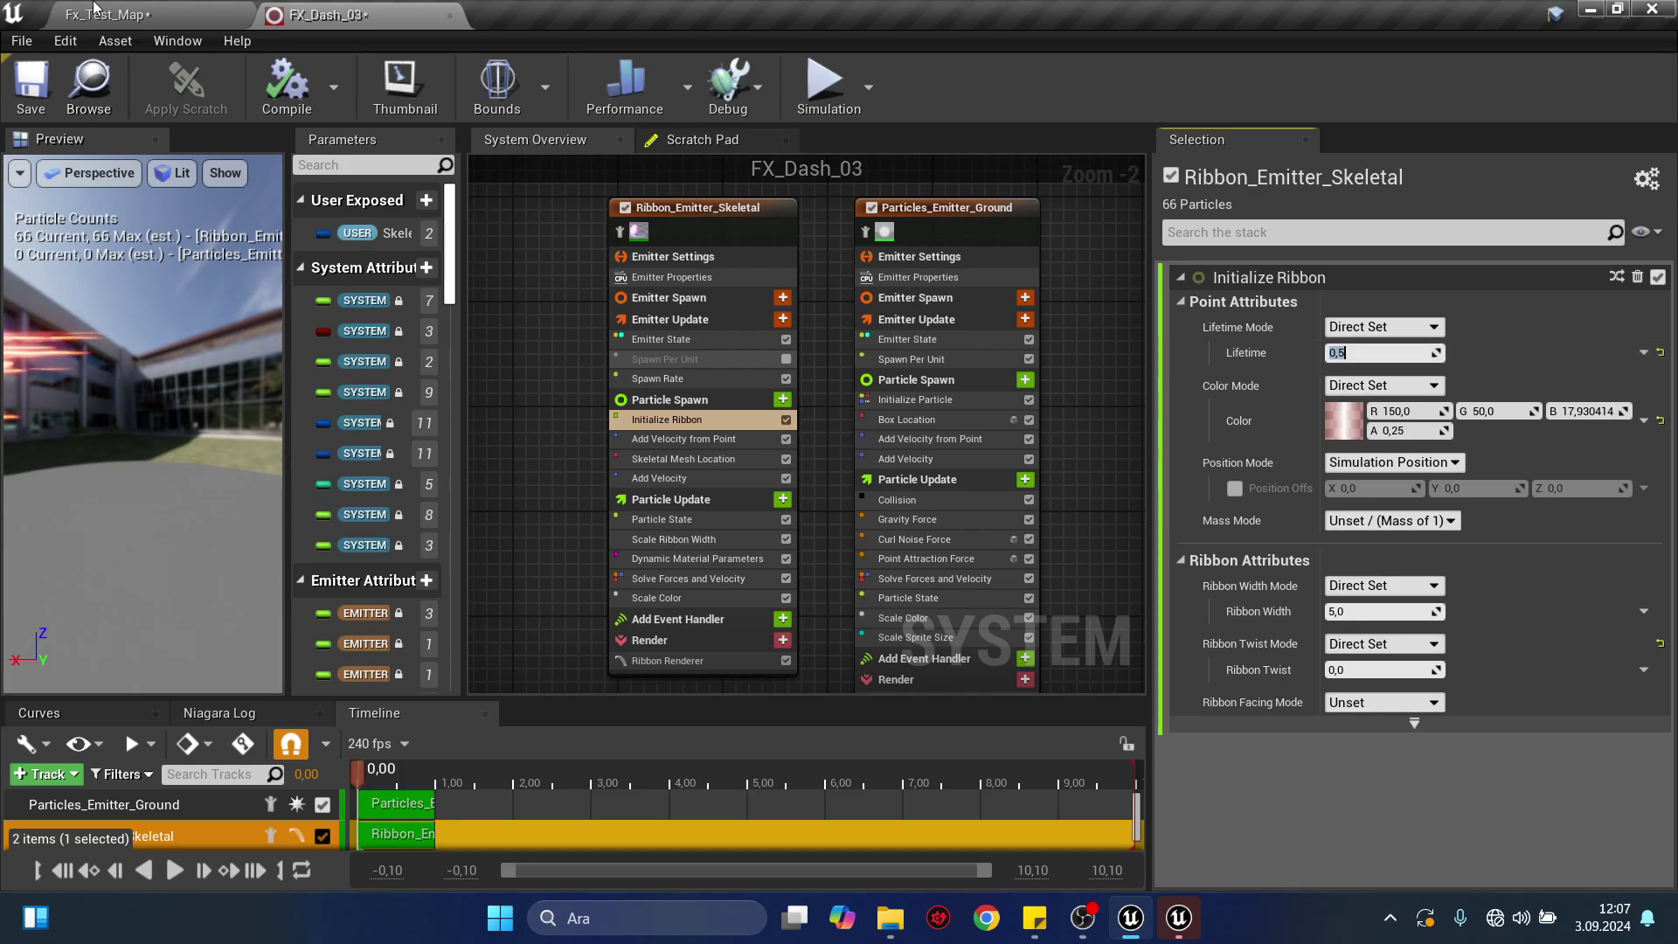
click(131, 15)
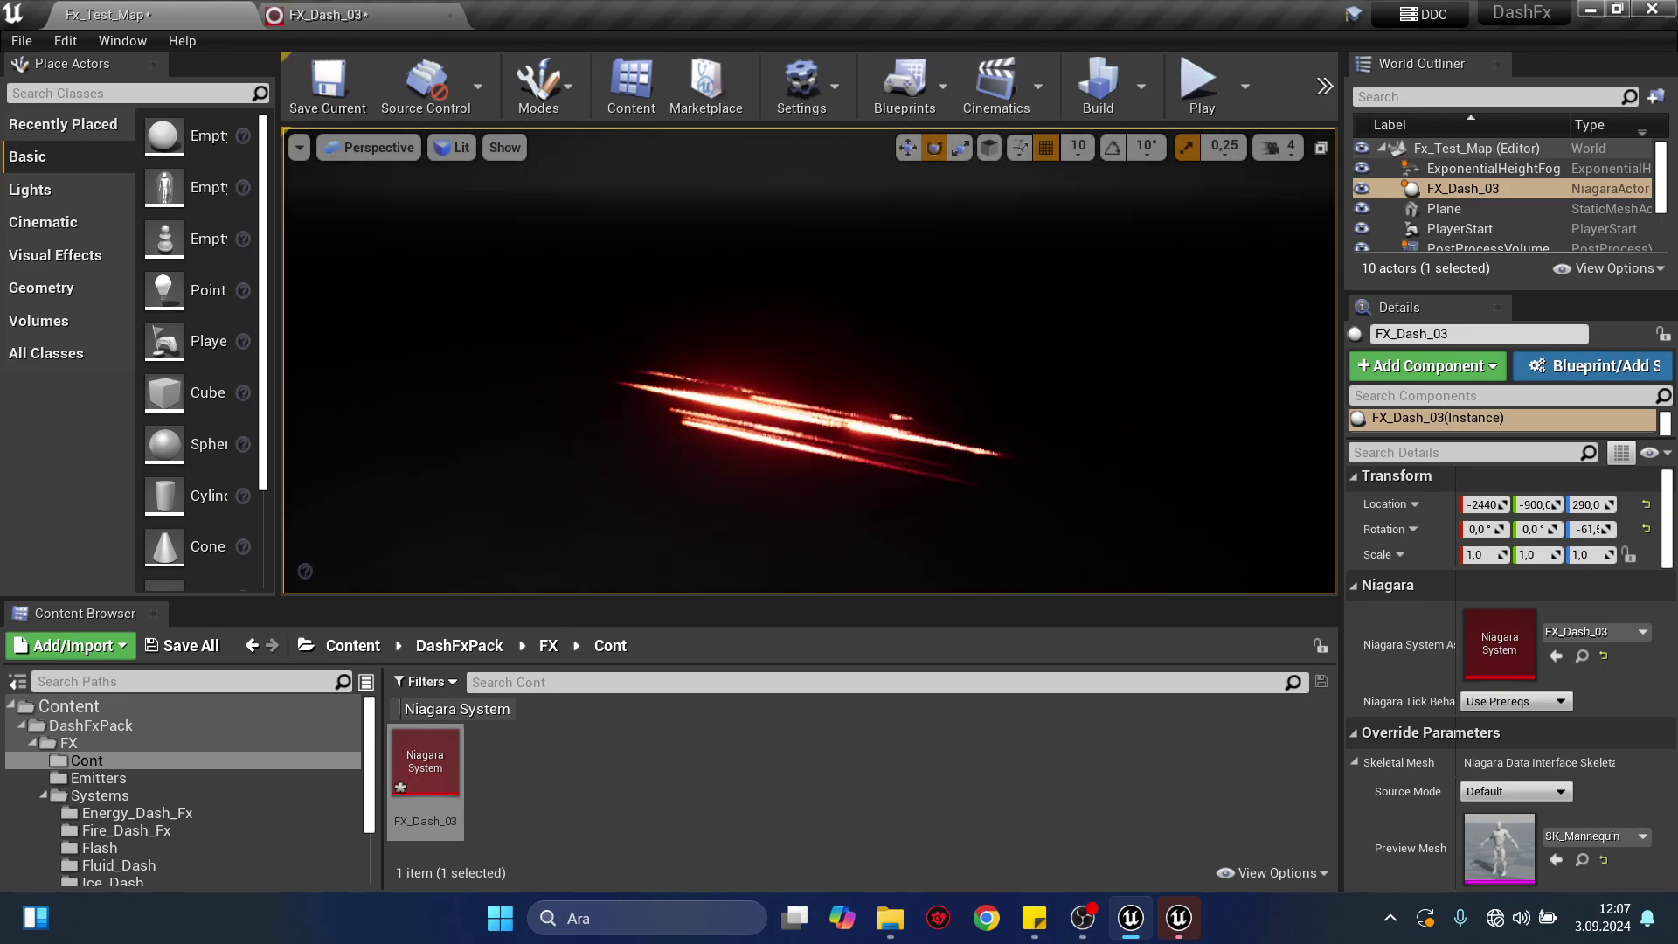
Rotate the FX_Dash_03 actor to about -95 degrees around Z to view the longer trails.
key(g)
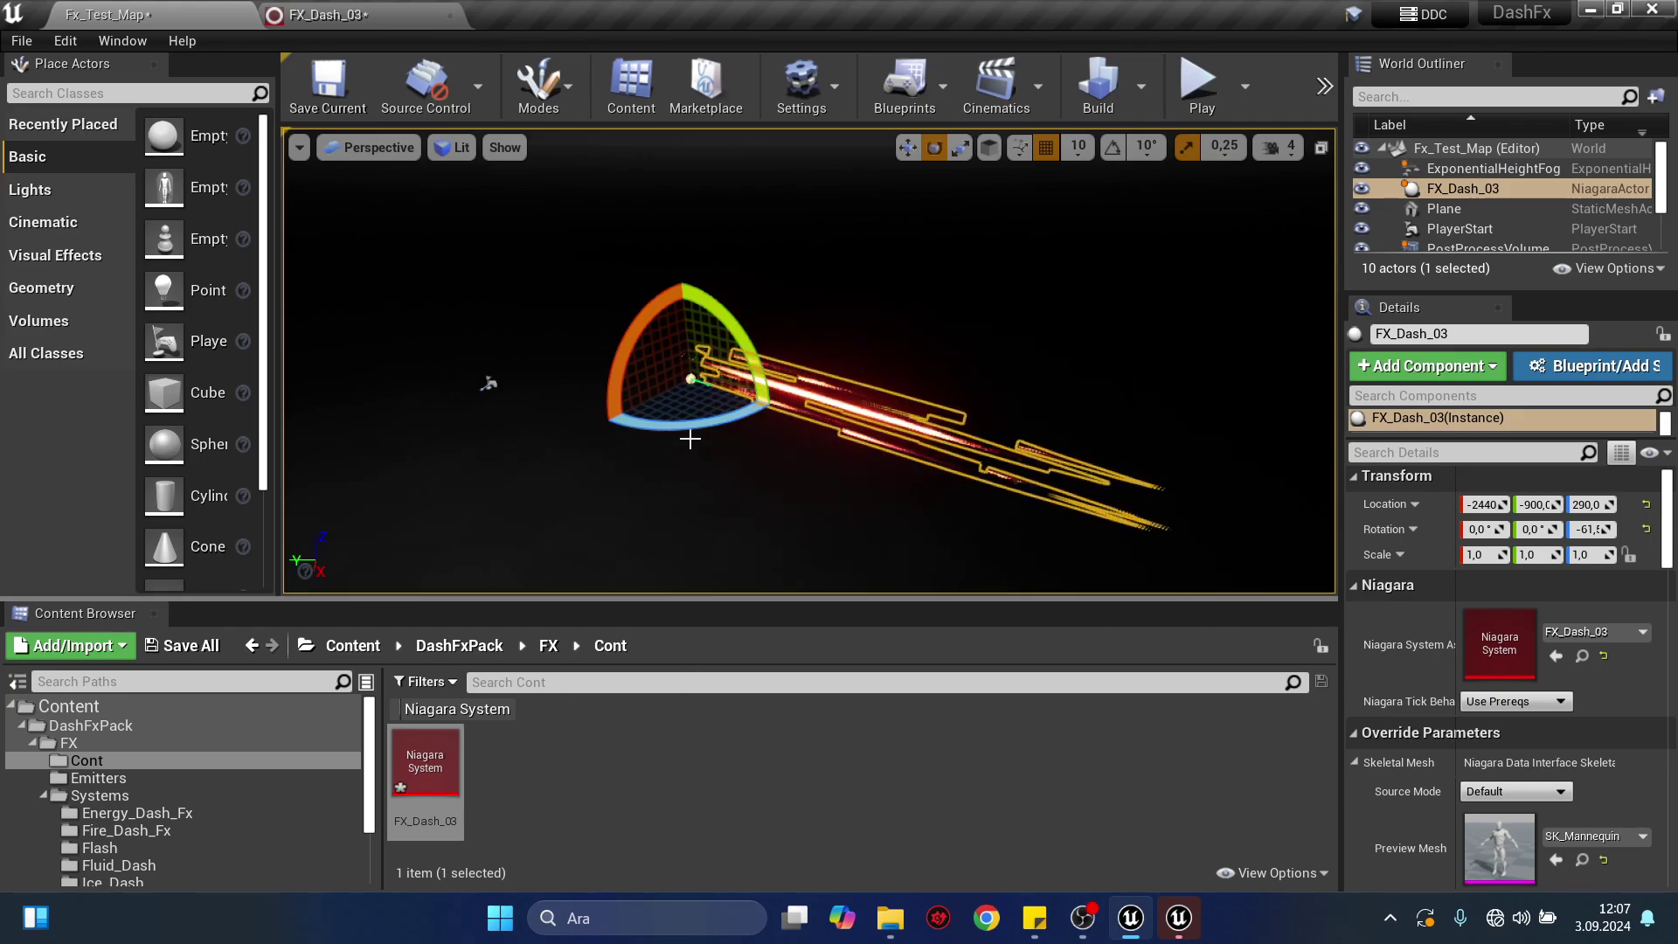
drag(686, 426, 778, 428)
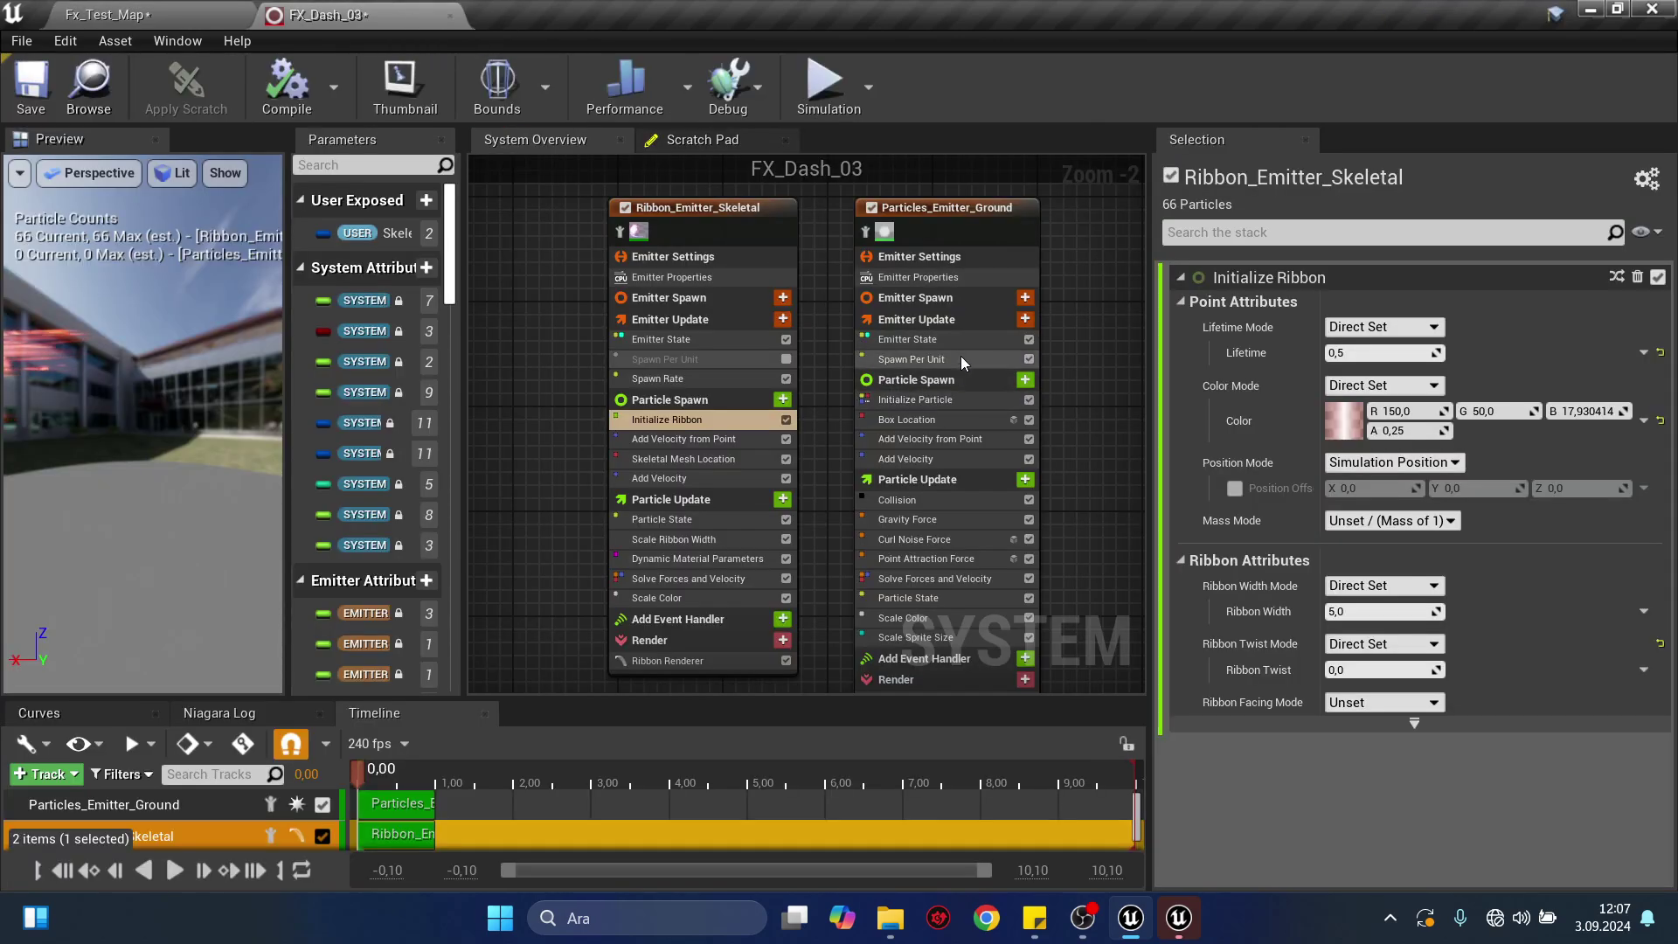
Add a Spawn Rate module to the Emitter Update of Particles_Emitter_Ground and set its SpawnRate to 150.
click(947, 355)
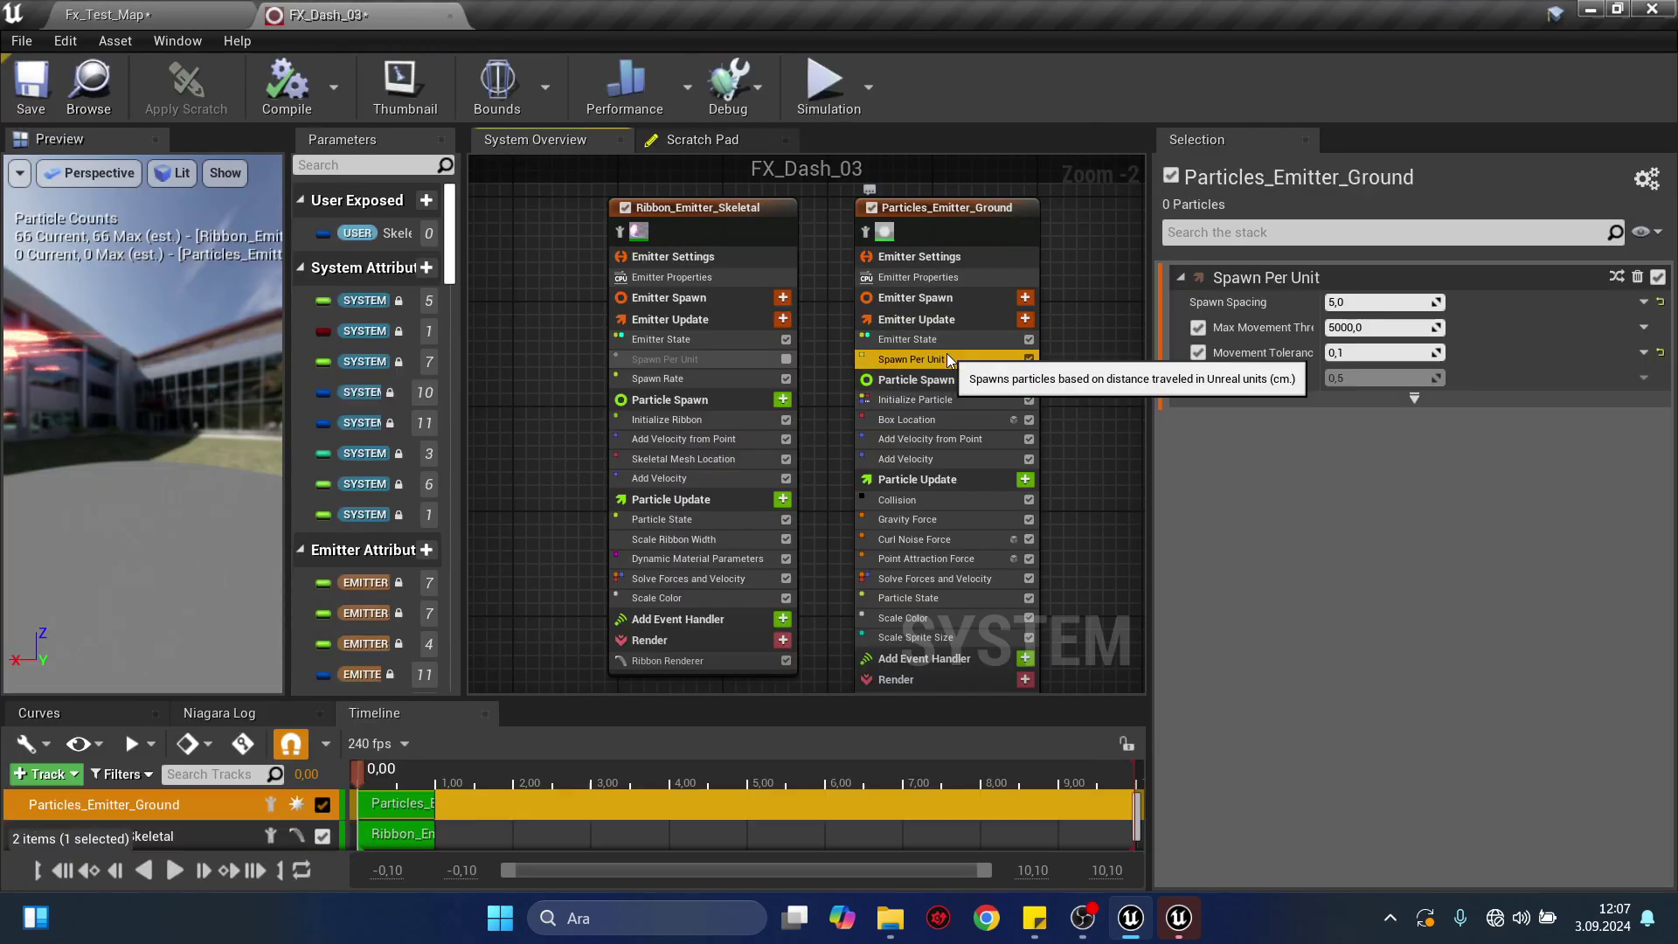
click(937, 341)
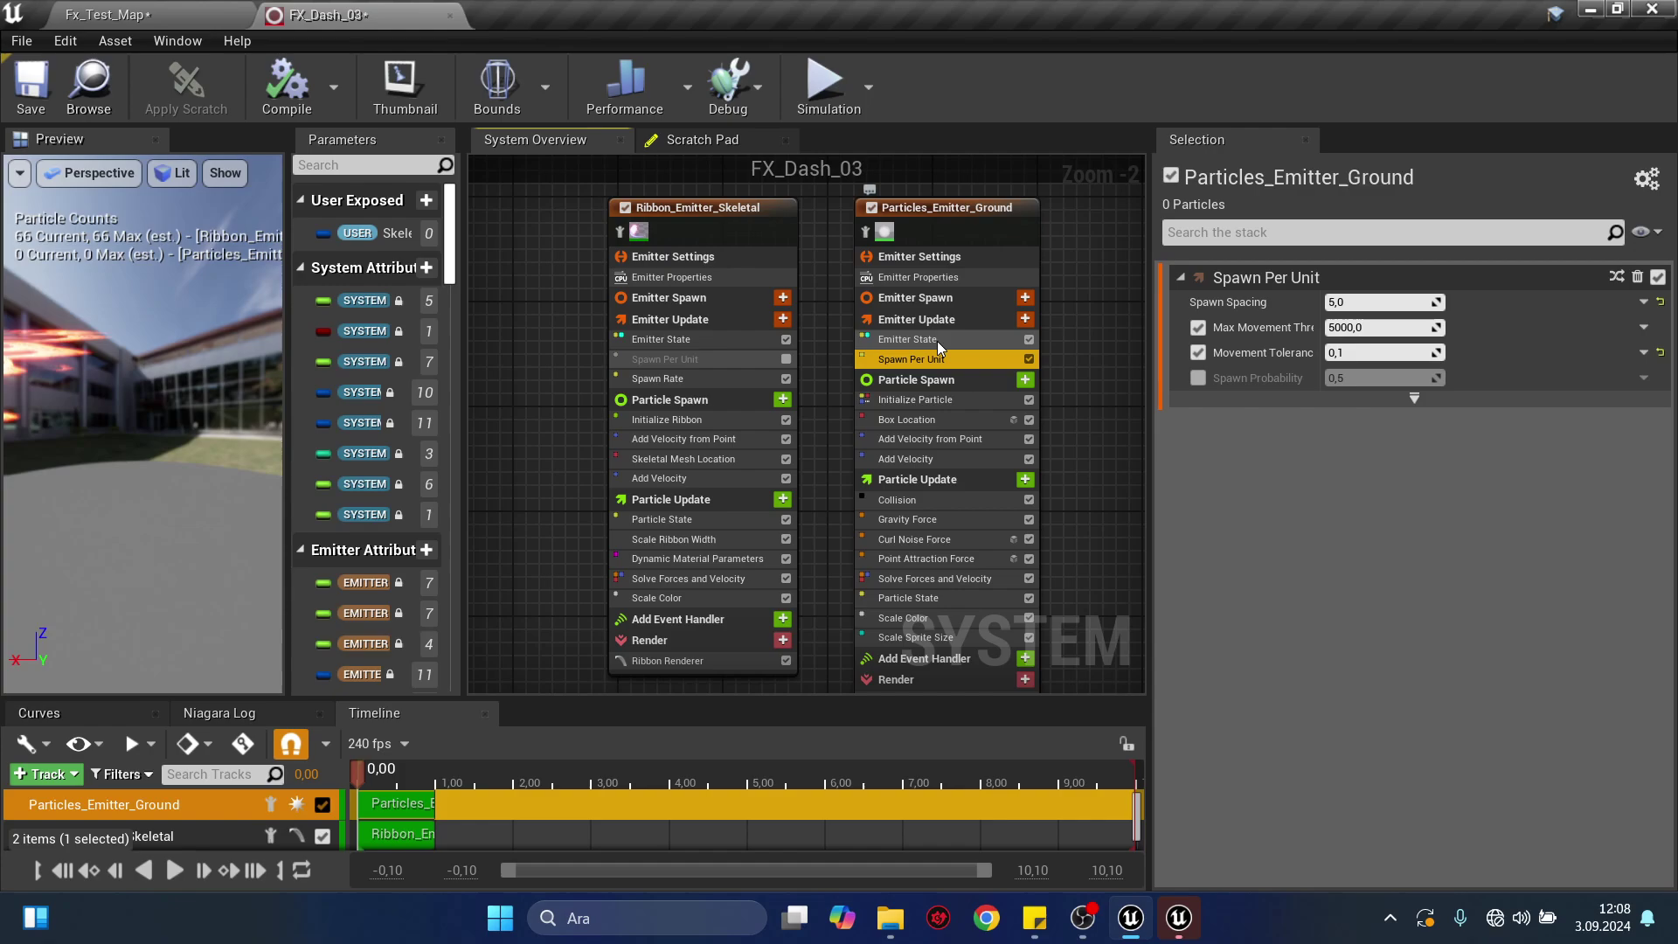
click(1660, 302)
click(1026, 319)
text(r)
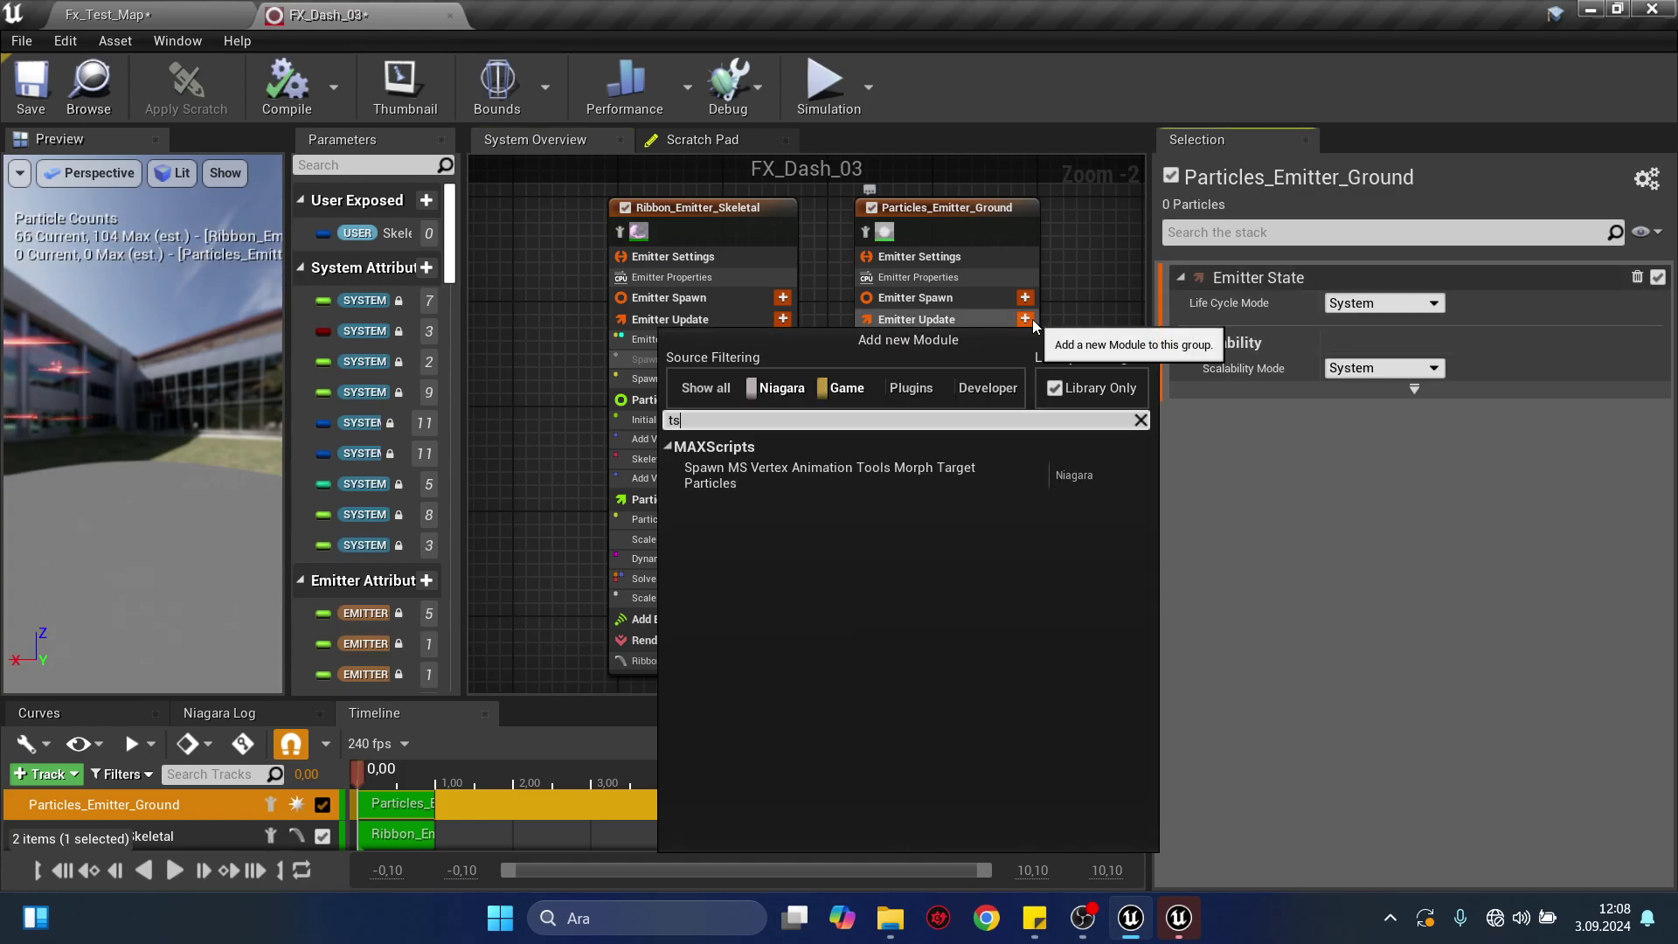
text(ate+)
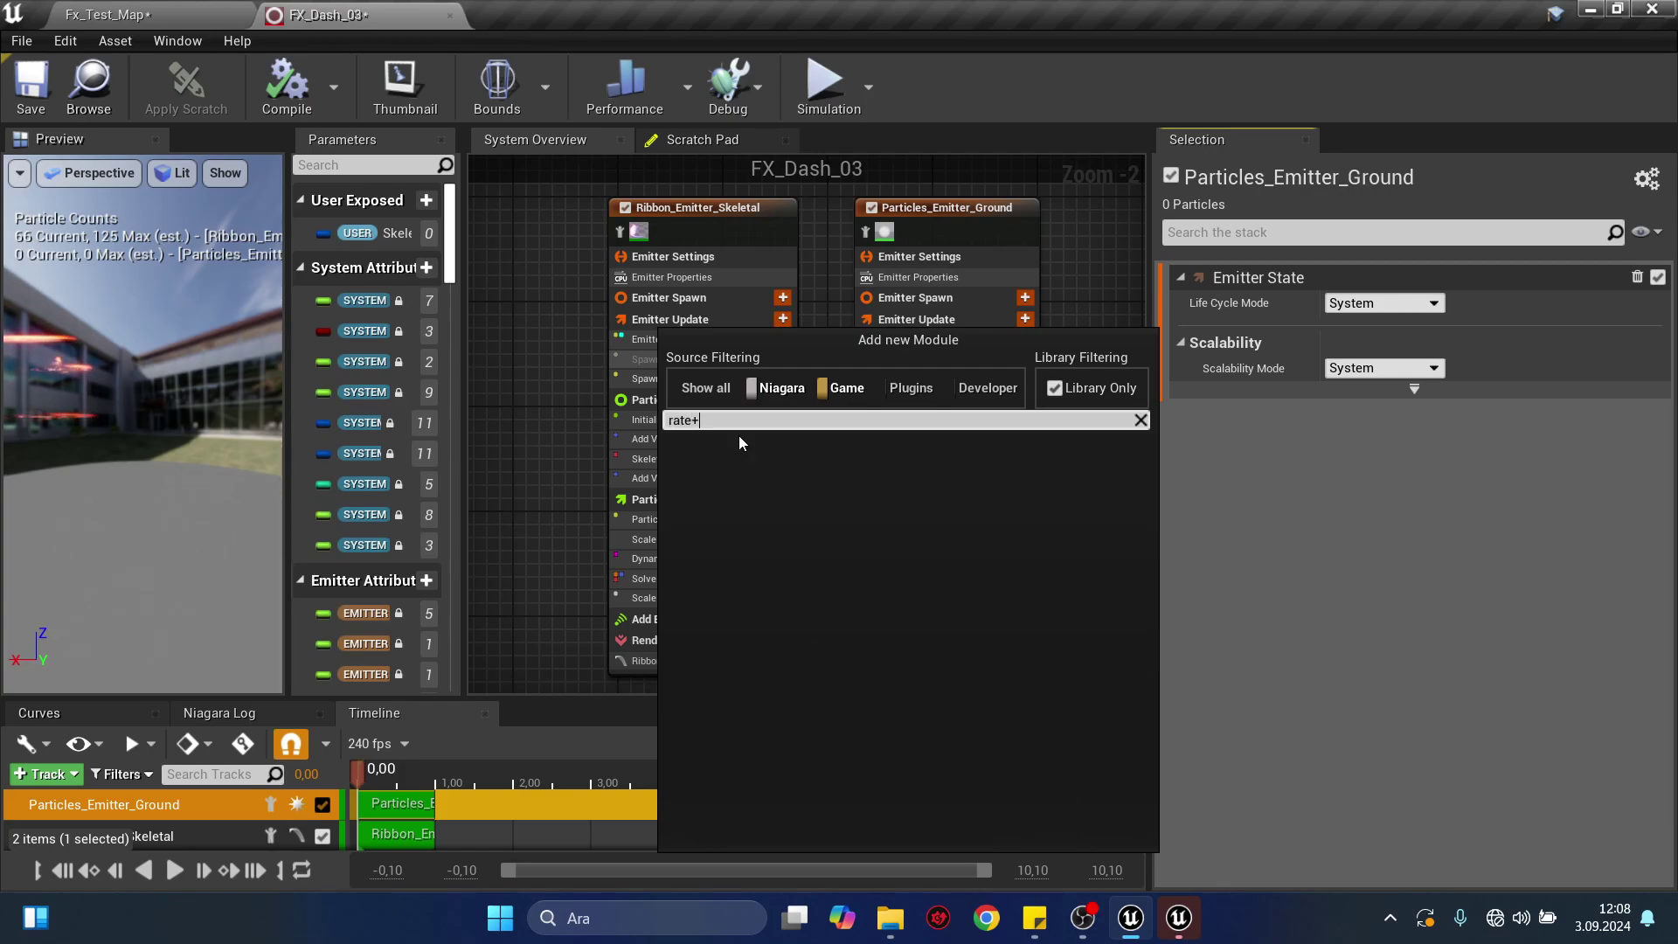
key(Return)
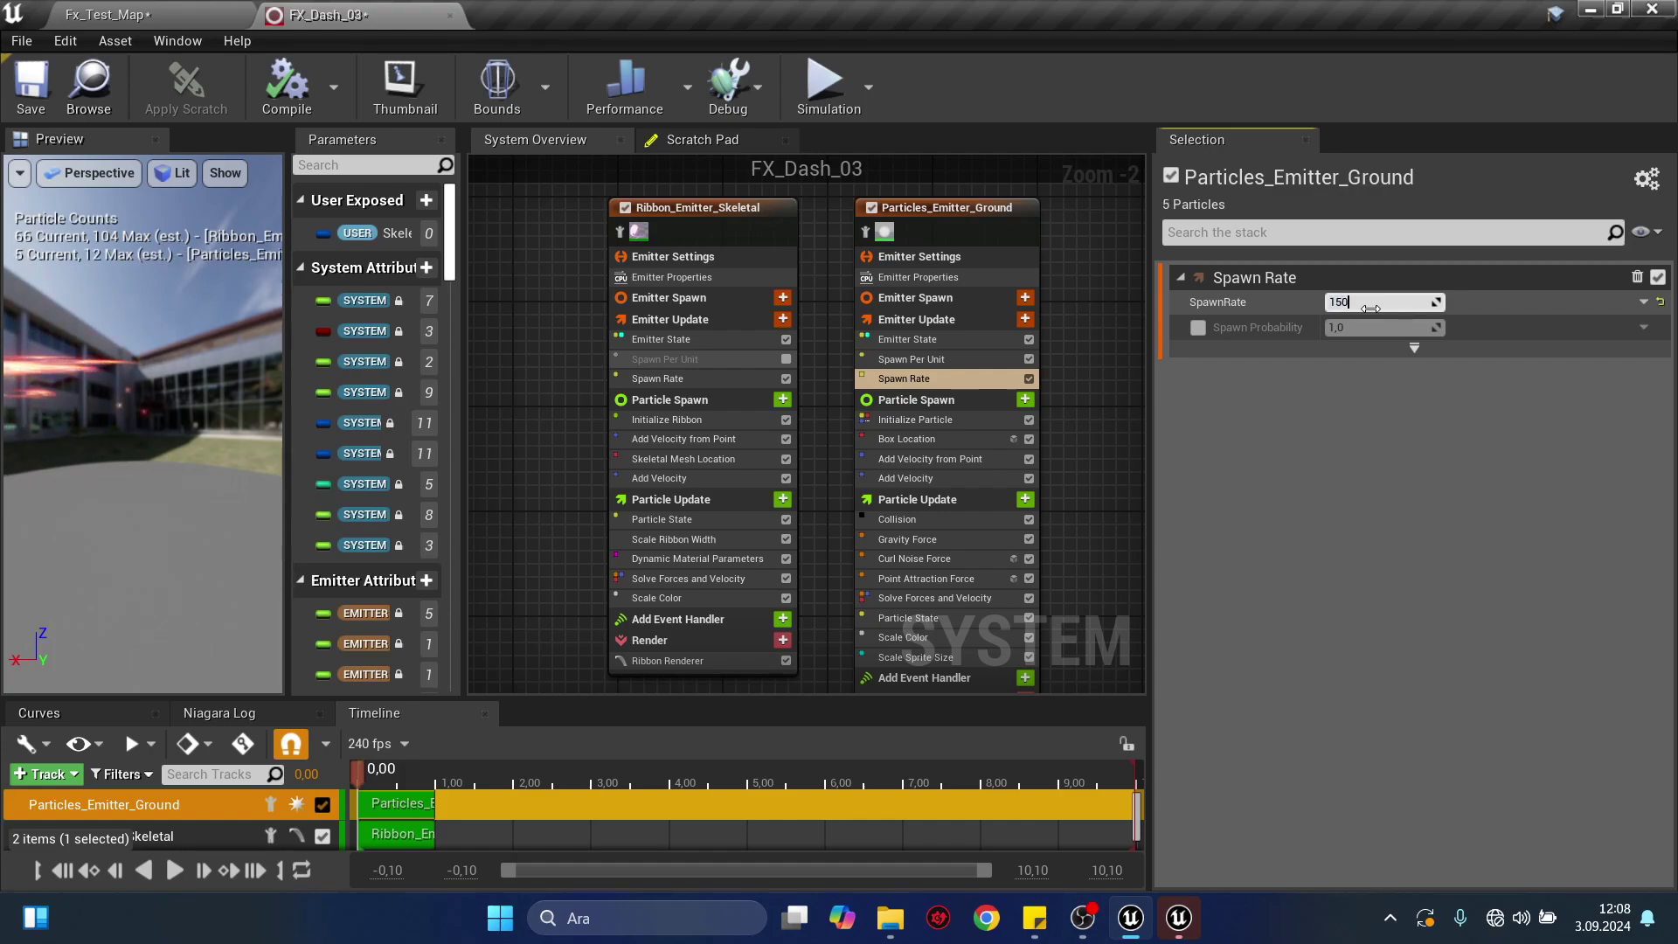
Add another Add Velocity module to the ground emitter's Particle Spawn, set its X velocity to 750, and check the effect in the level.
click(1025, 399)
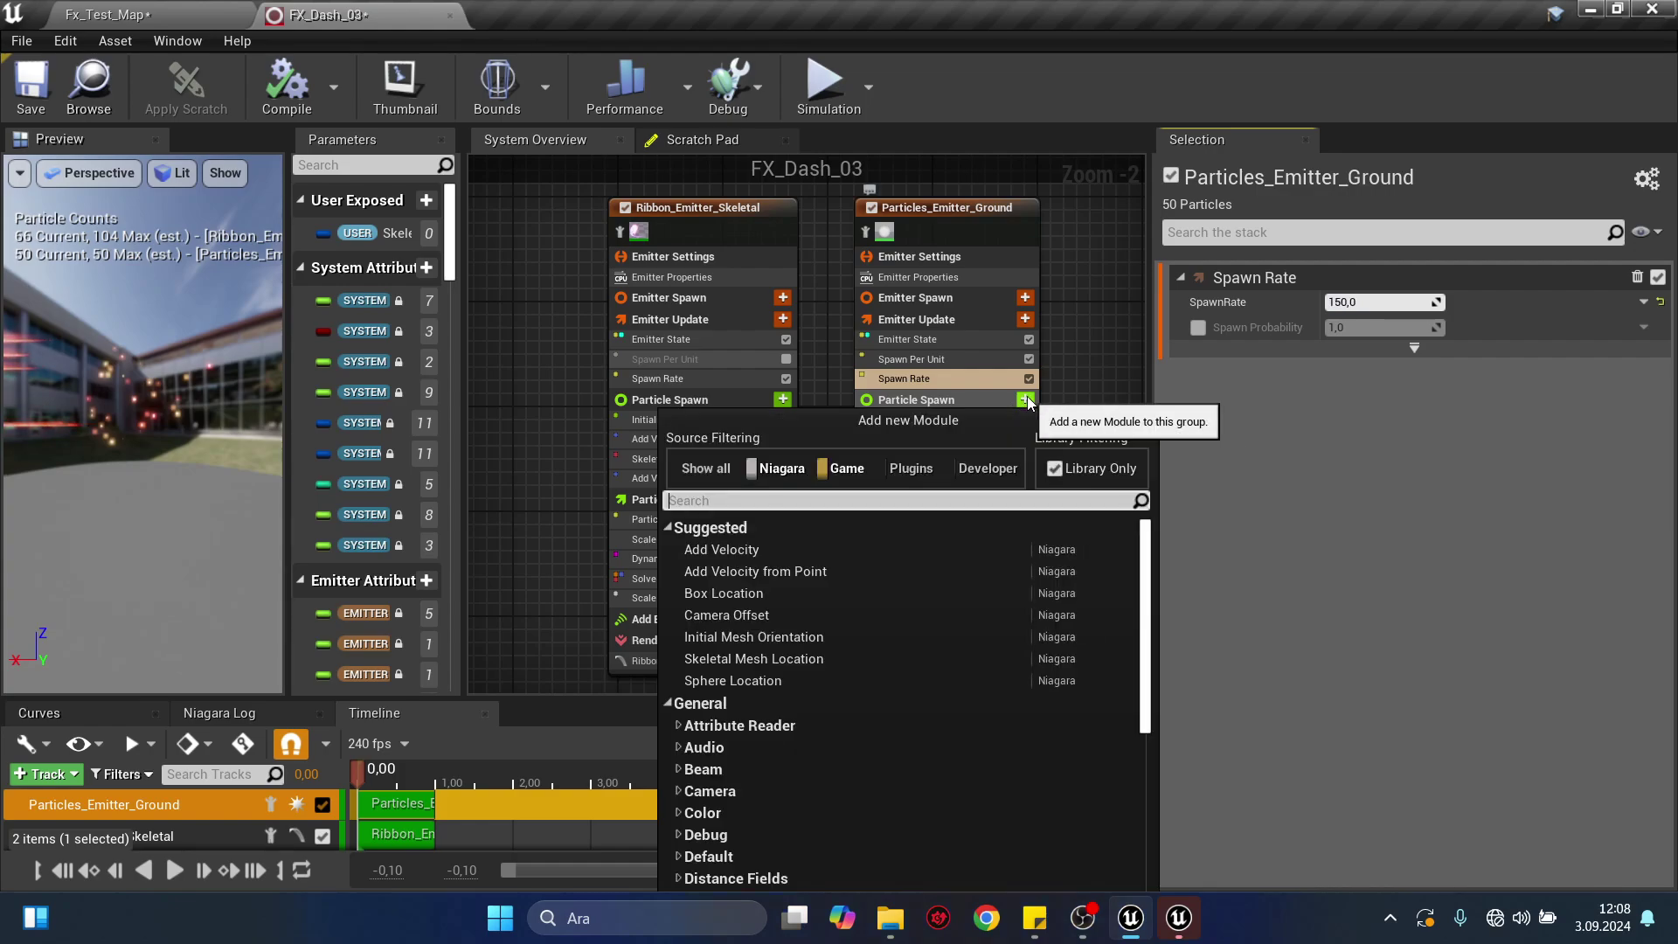
text(velo)
click(736, 549)
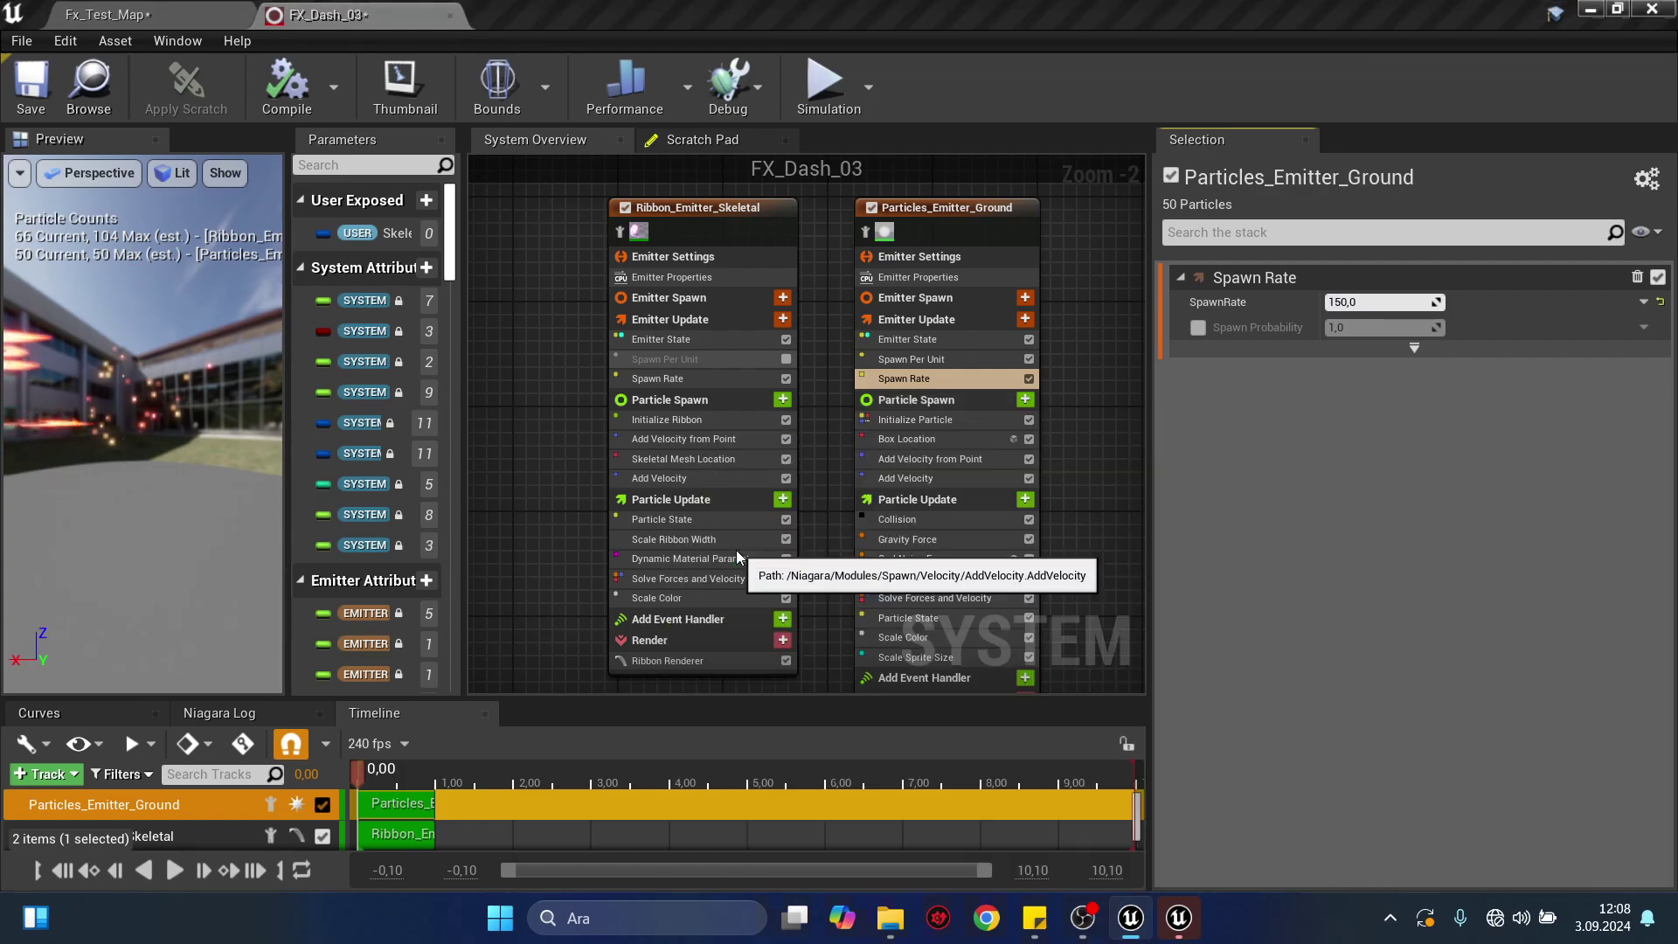
text(1)
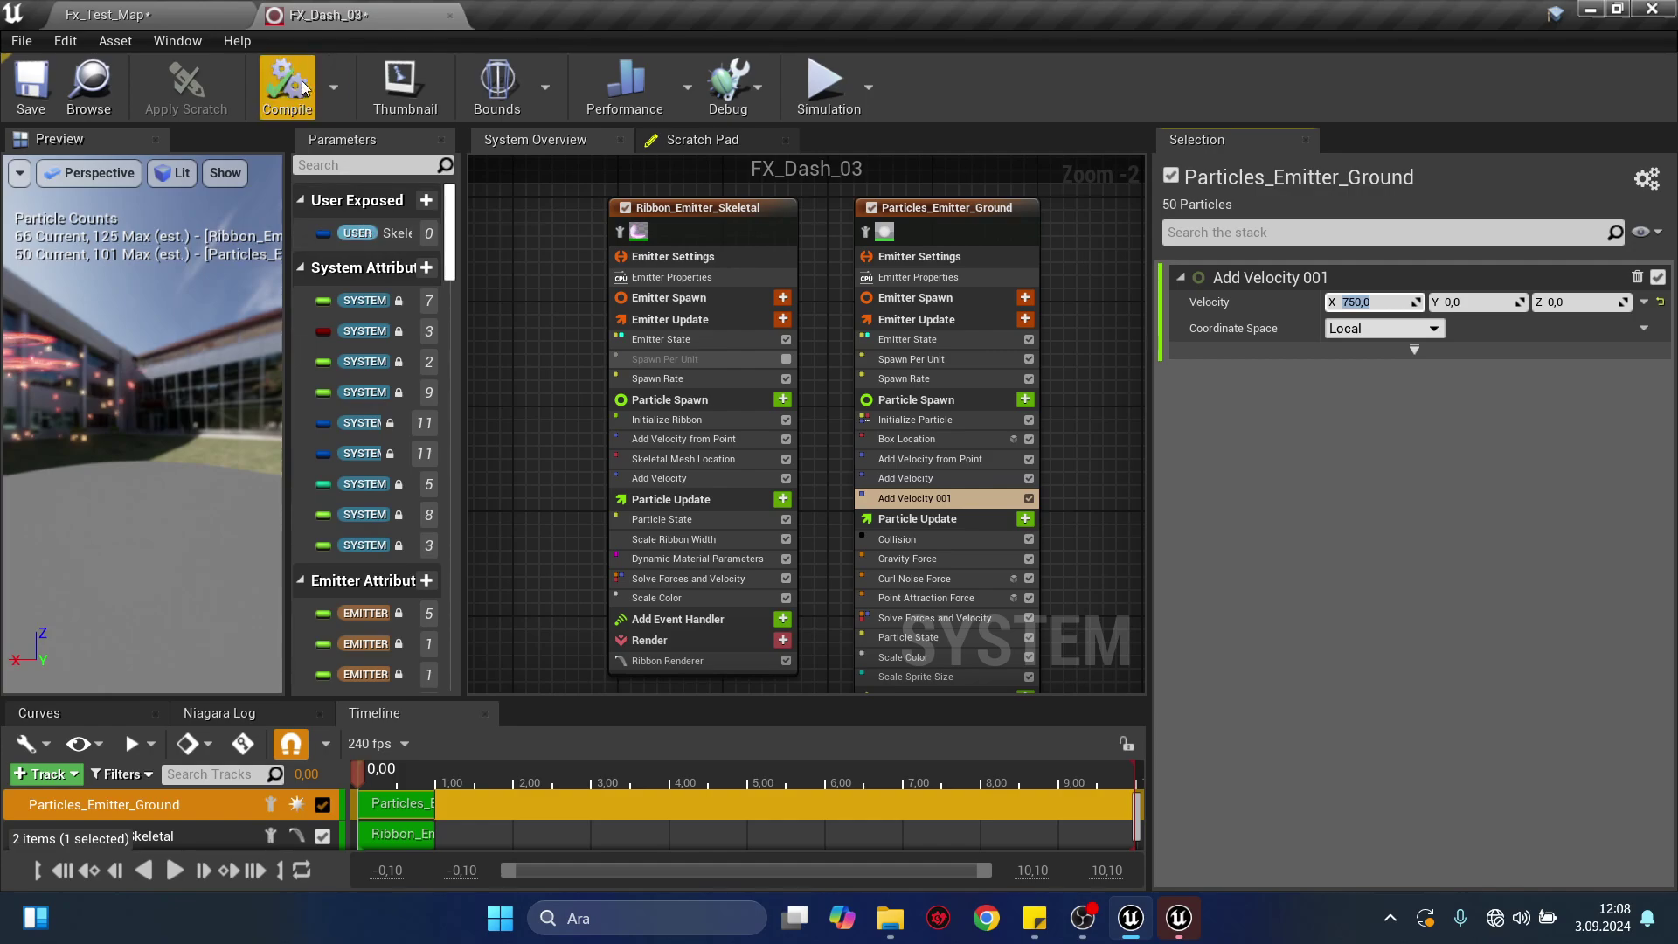
click(104, 15)
Disable the Spawn Per Unit module in Particles_Emitter_Ground, leaving its Spawn Rate module active.
click(411, 15)
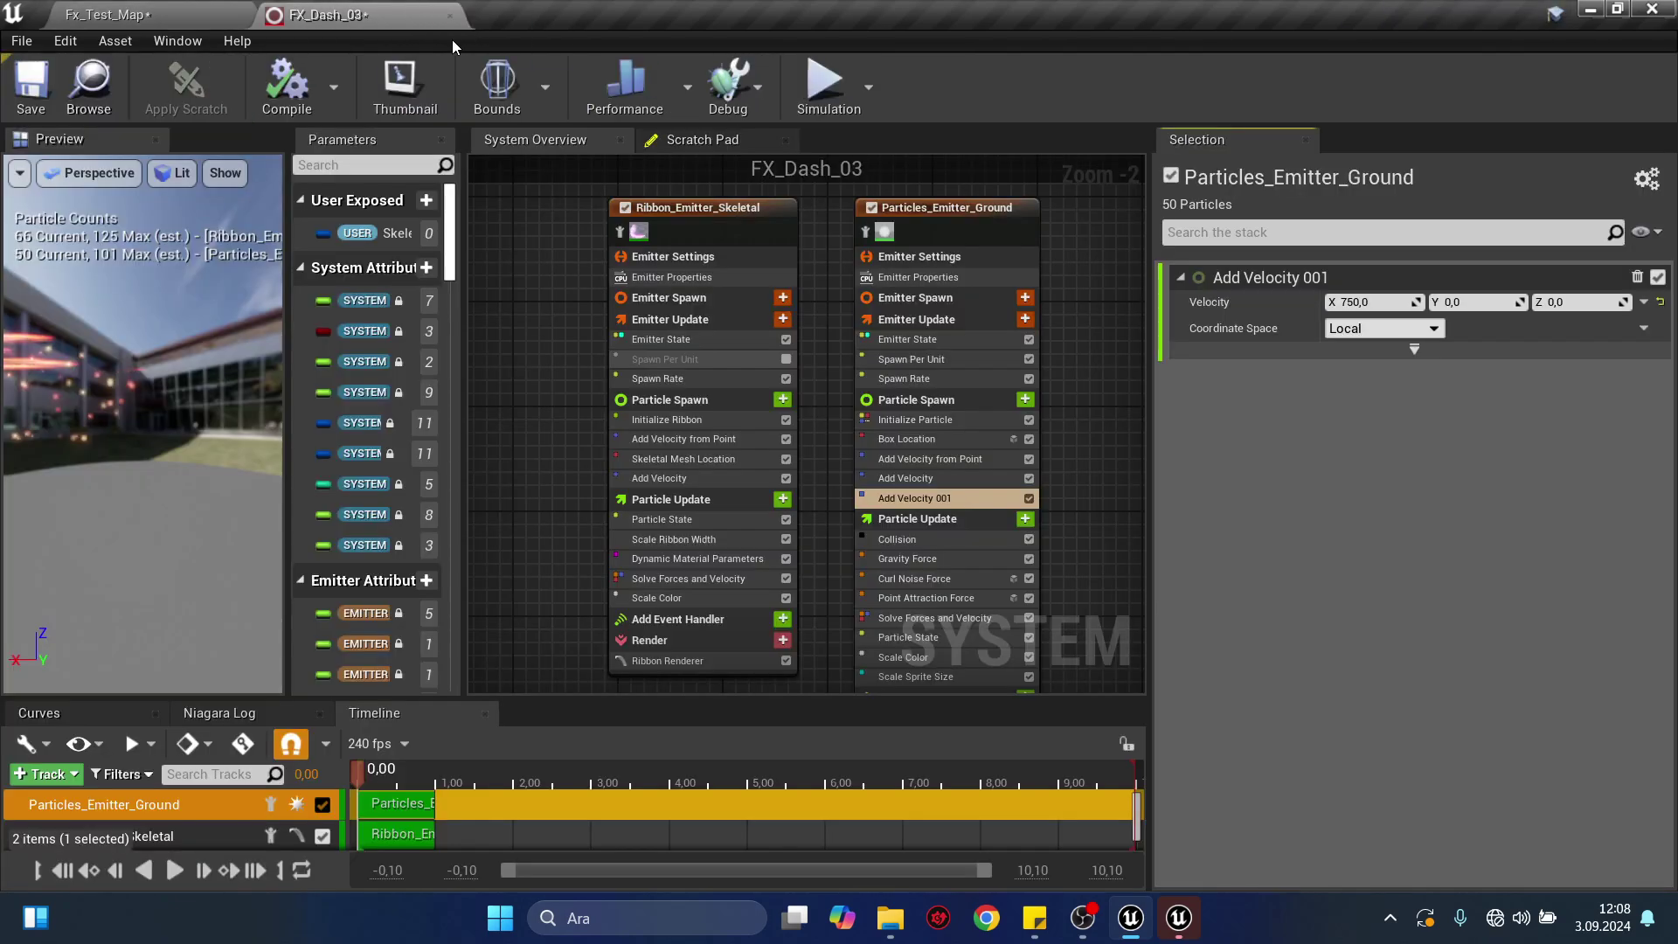
click(921, 344)
click(914, 361)
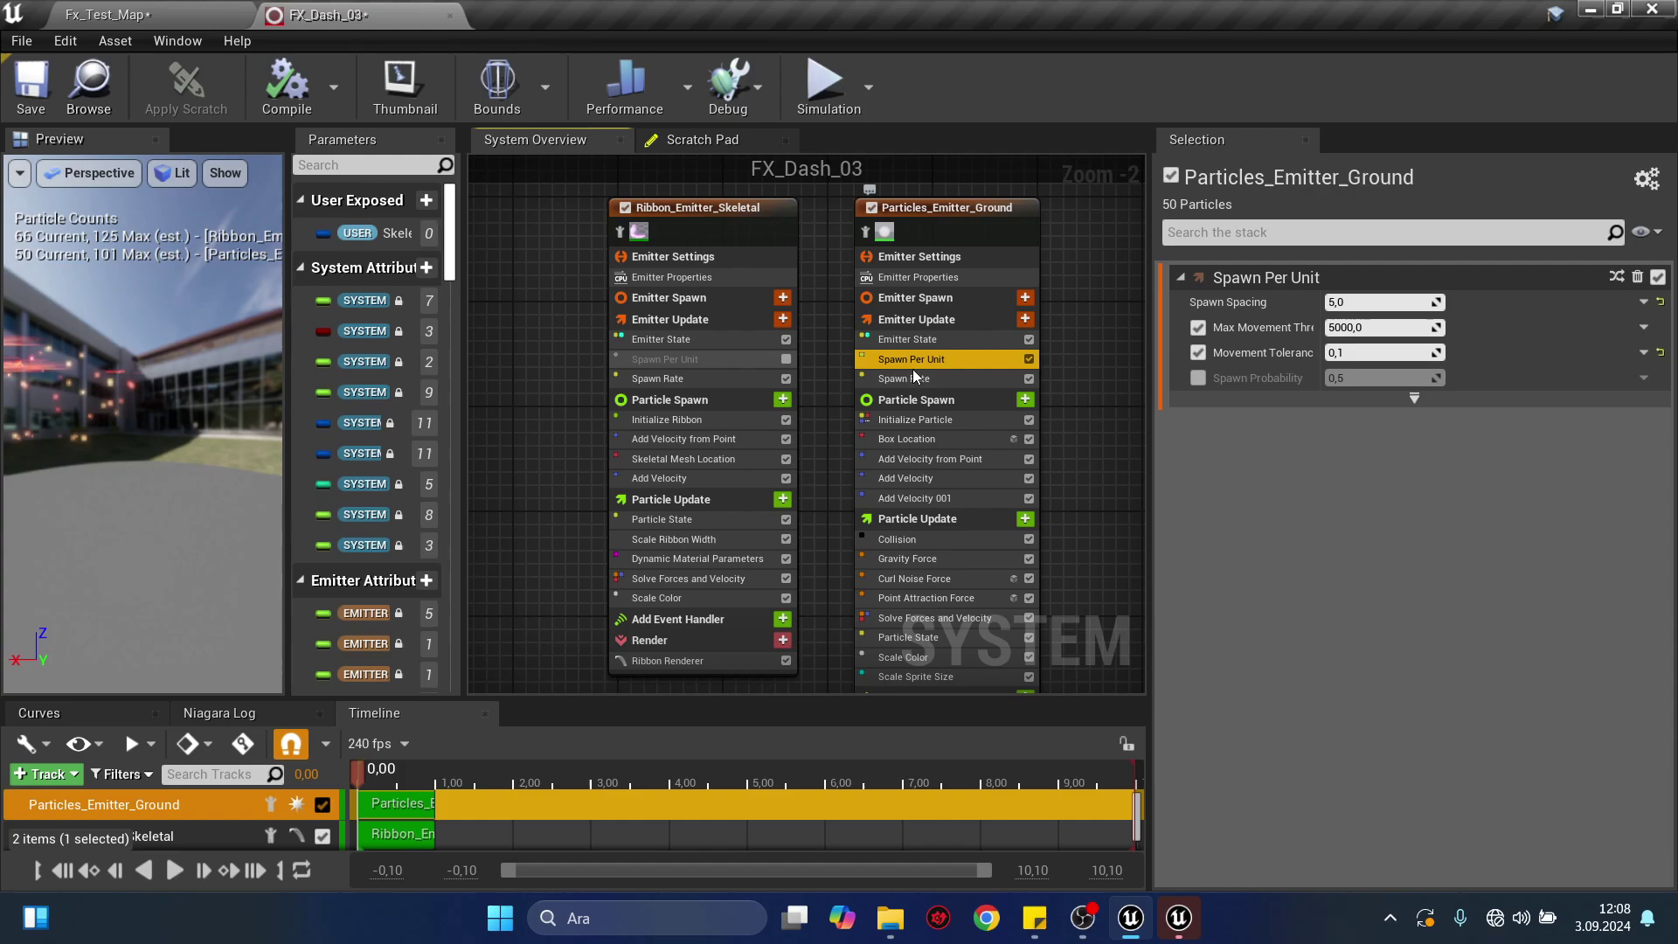
click(909, 378)
click(1028, 359)
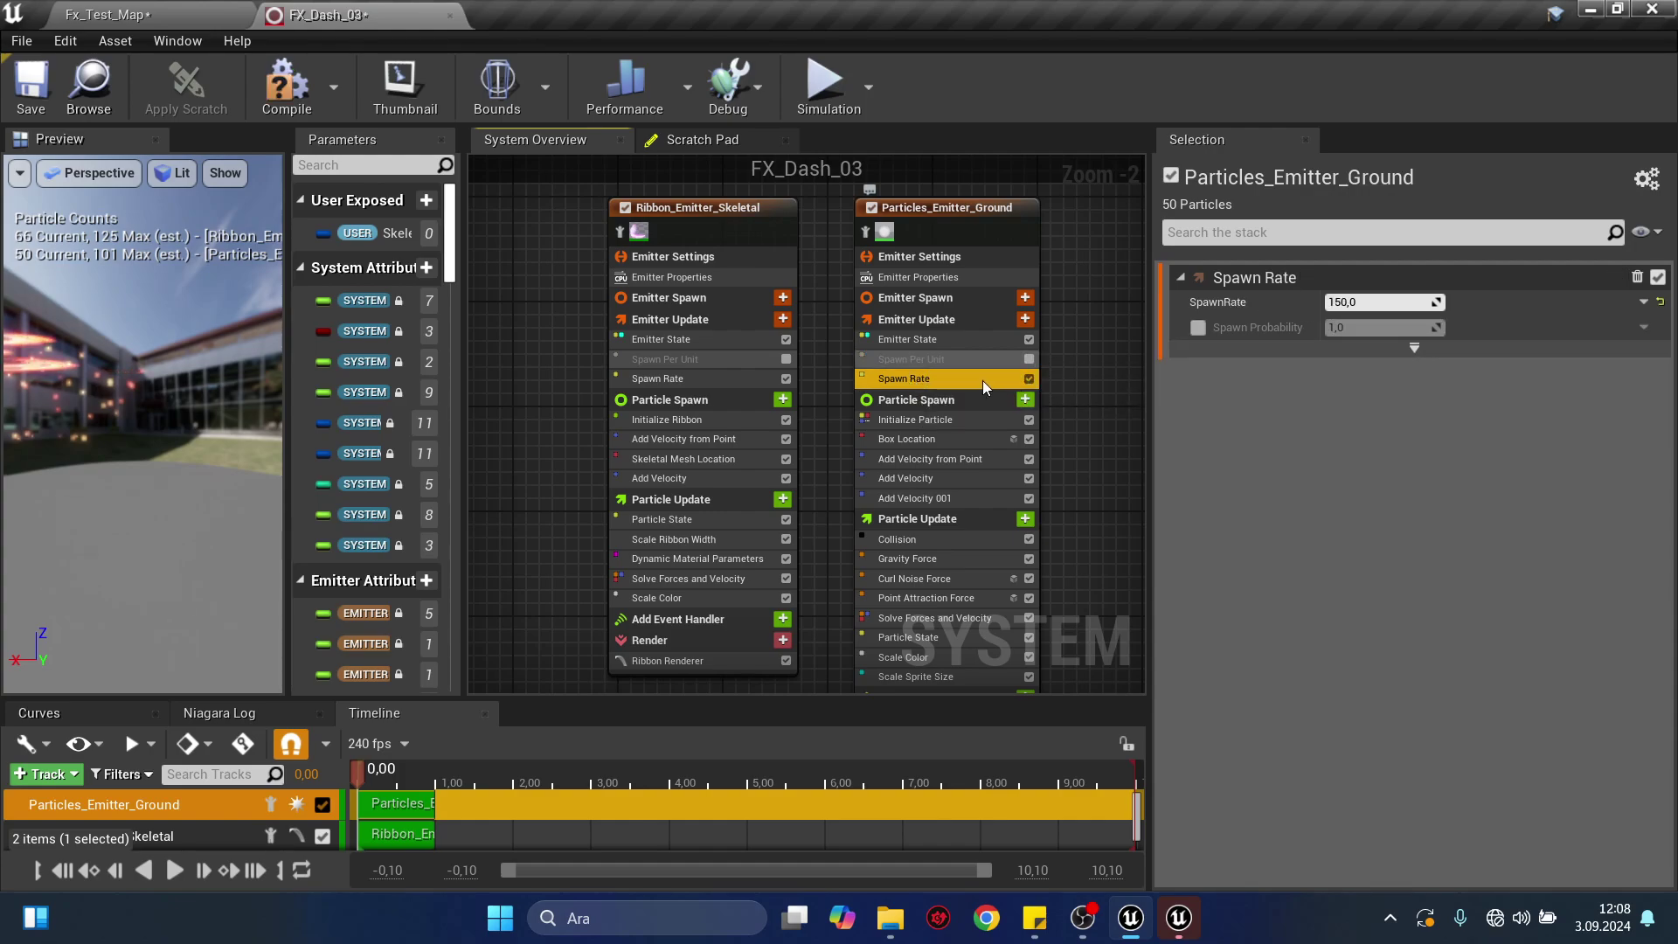
Set the ground emitter's SpawnRate to 350 and return to the level.
click(1354, 302)
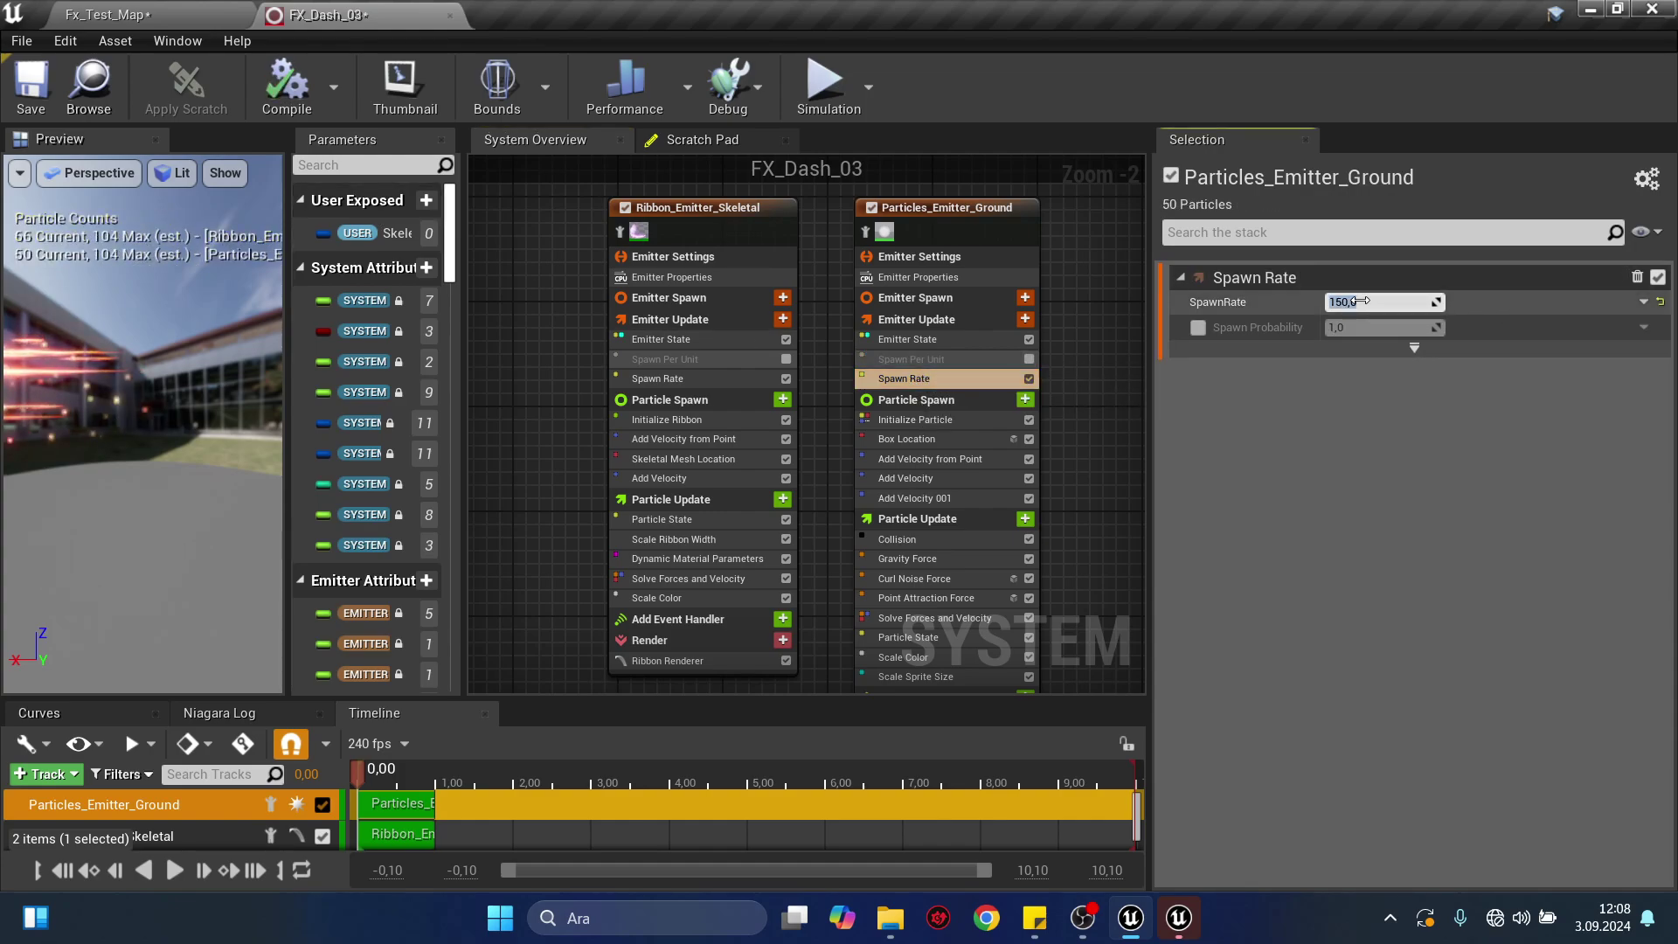
text(350)
key(Return)
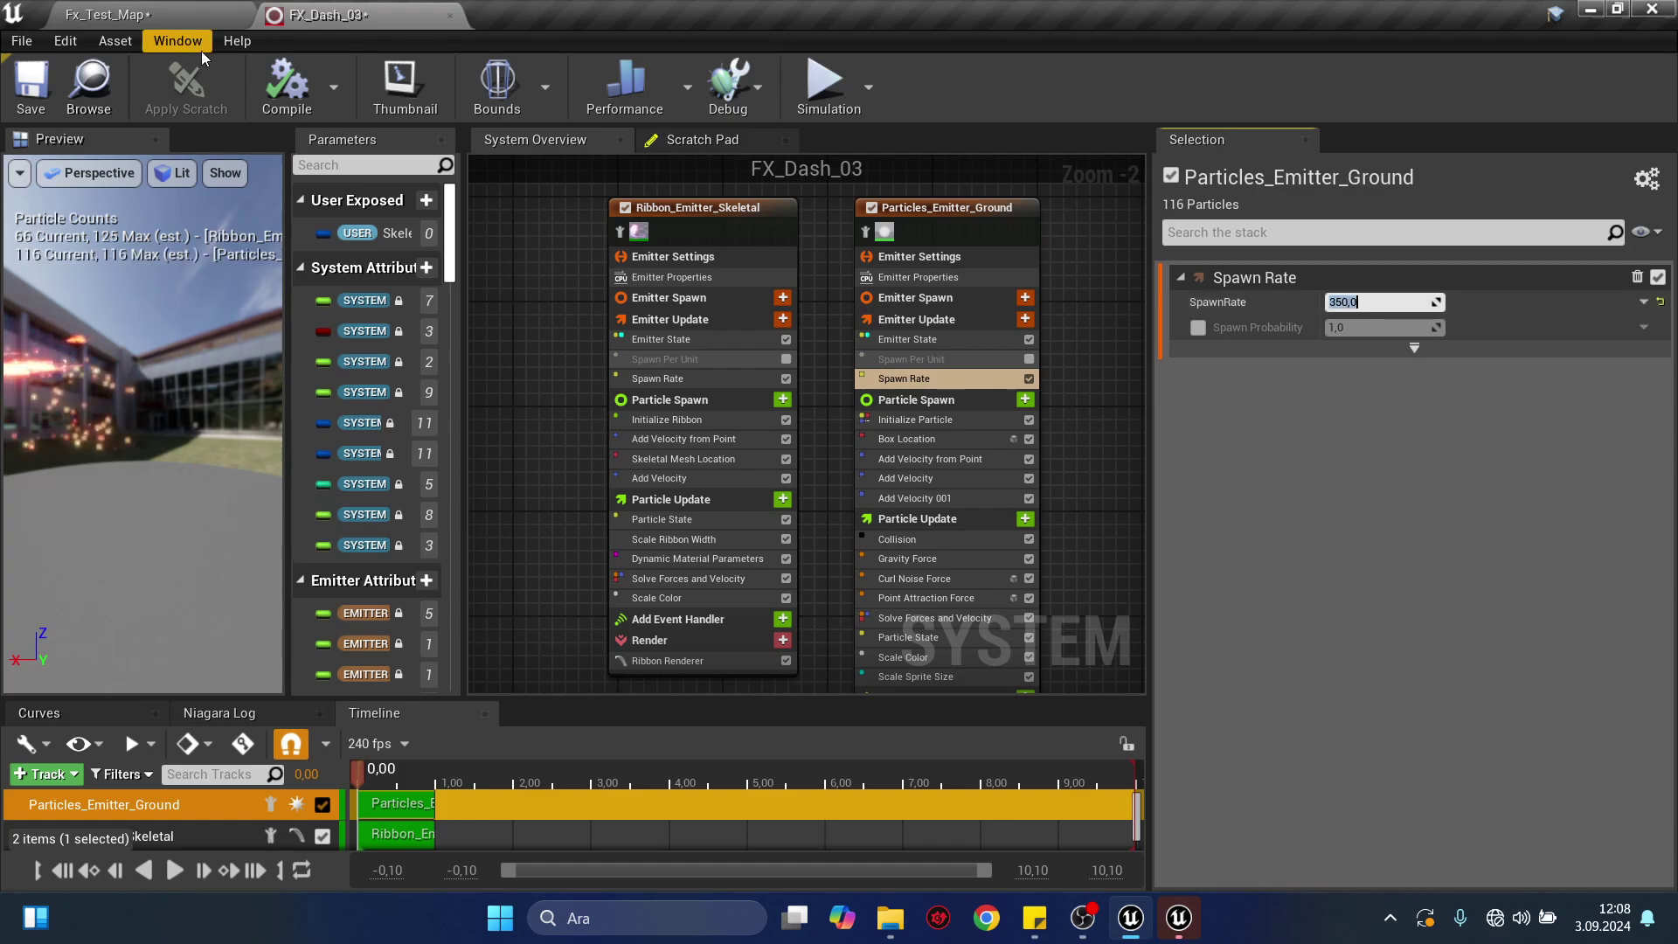
click(163, 8)
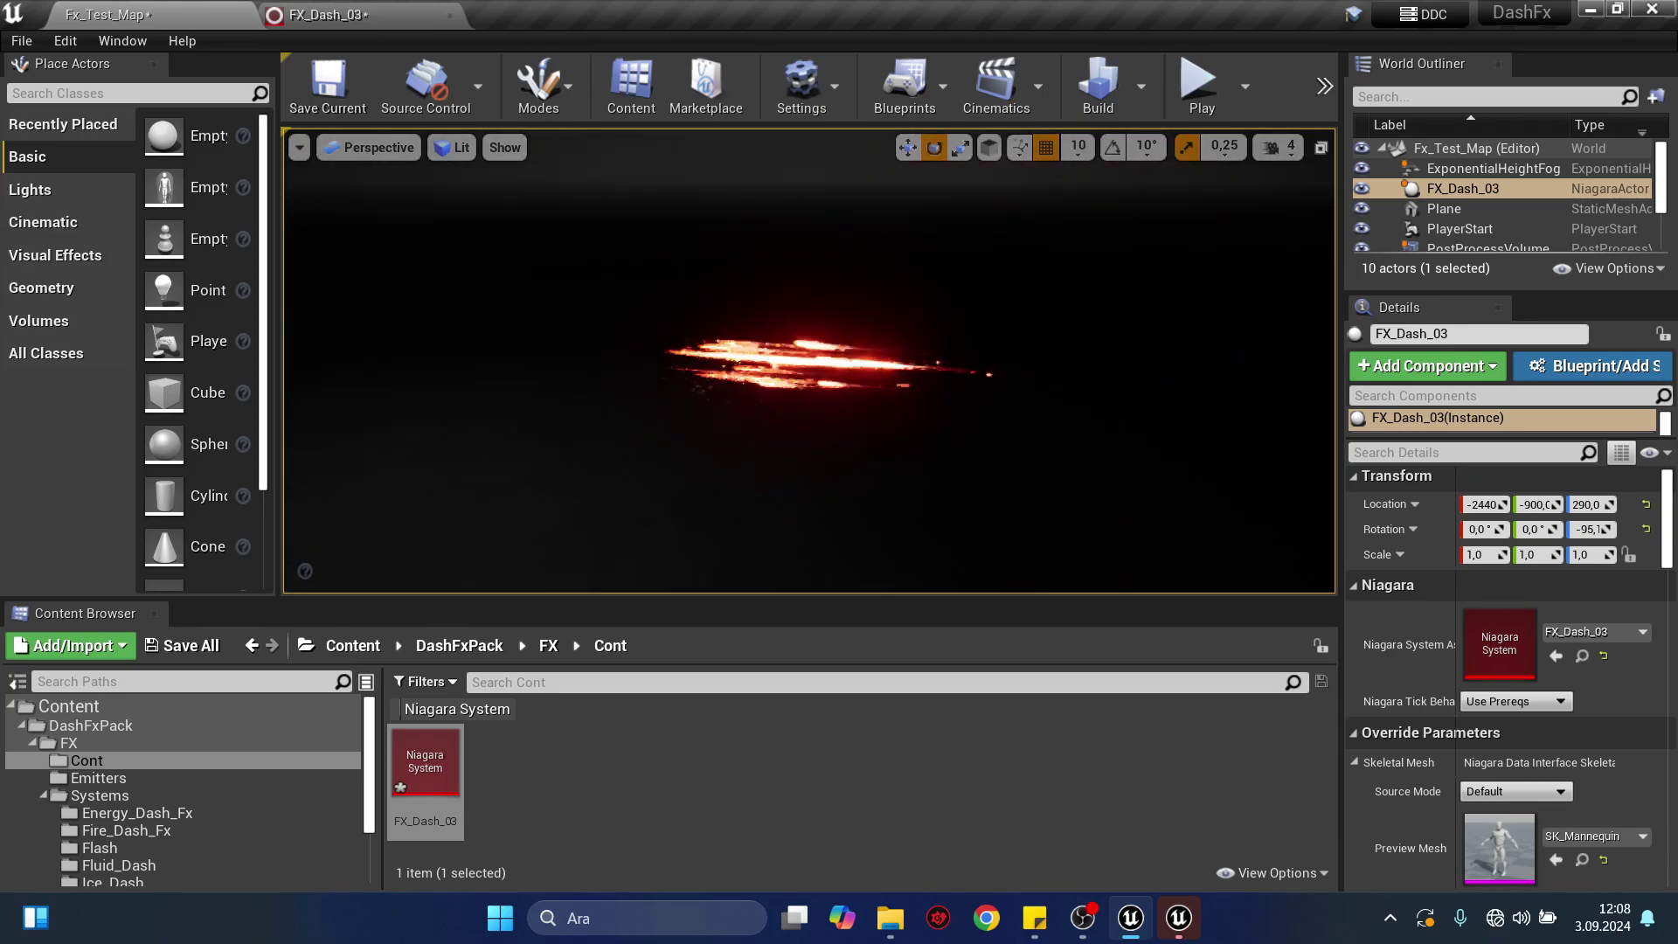
Rotate the FX_Dash_03 actor to about -96 degrees around Z and view the effect without editor overlays.
key(g)
drag(726, 409, 501, 366)
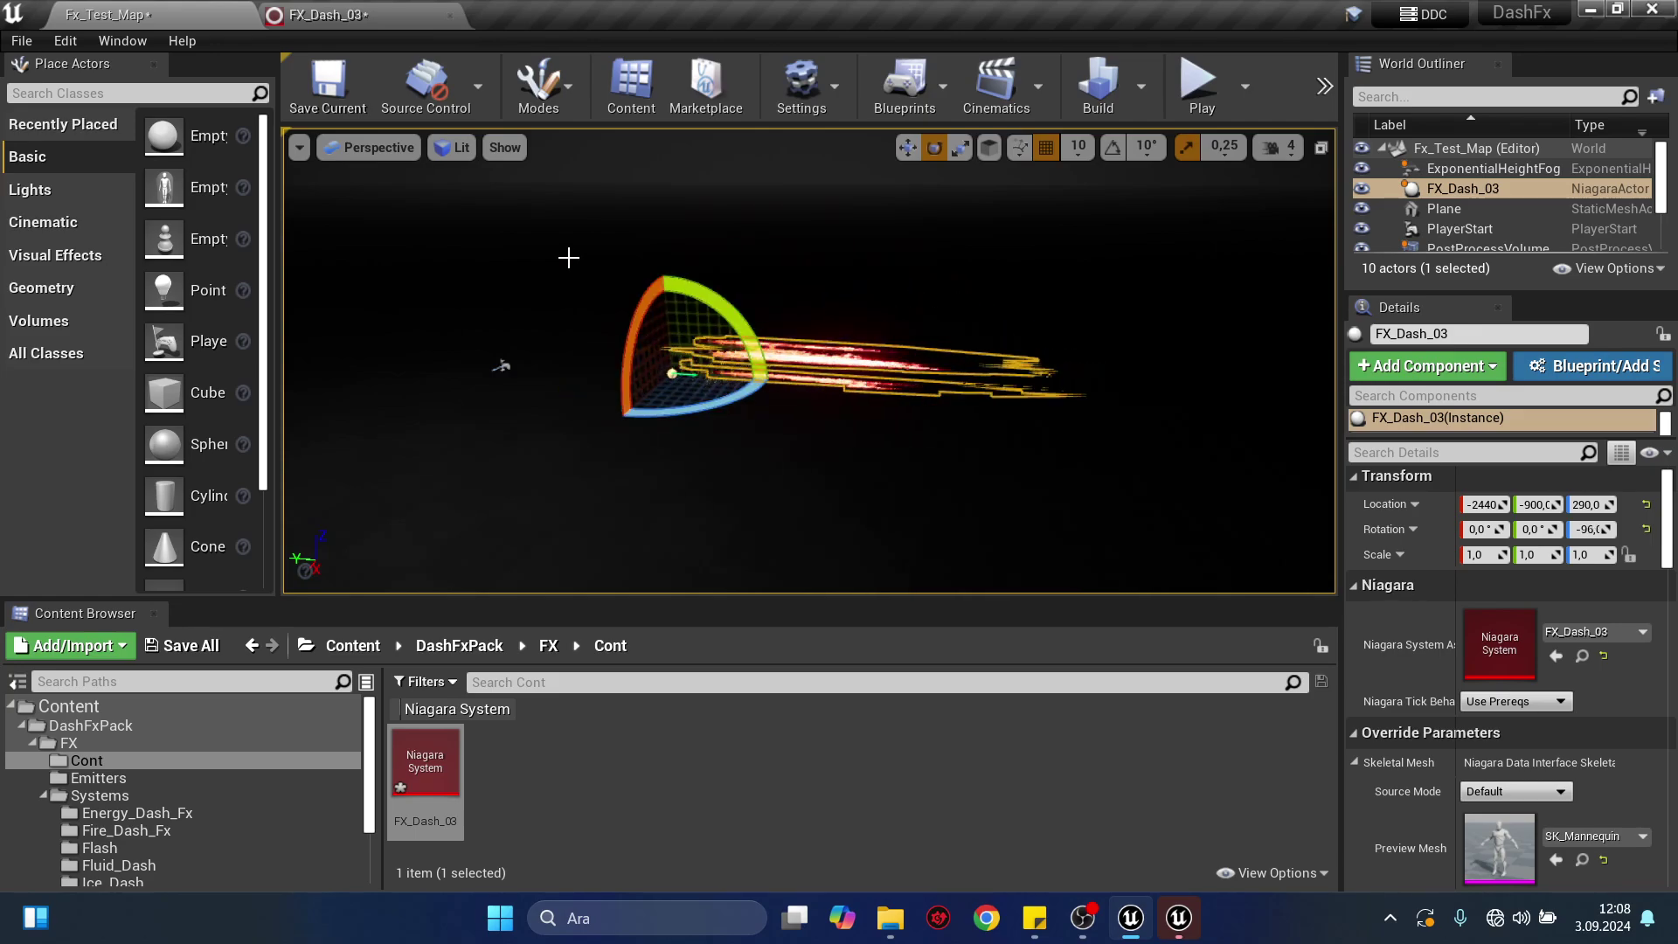
key(g)
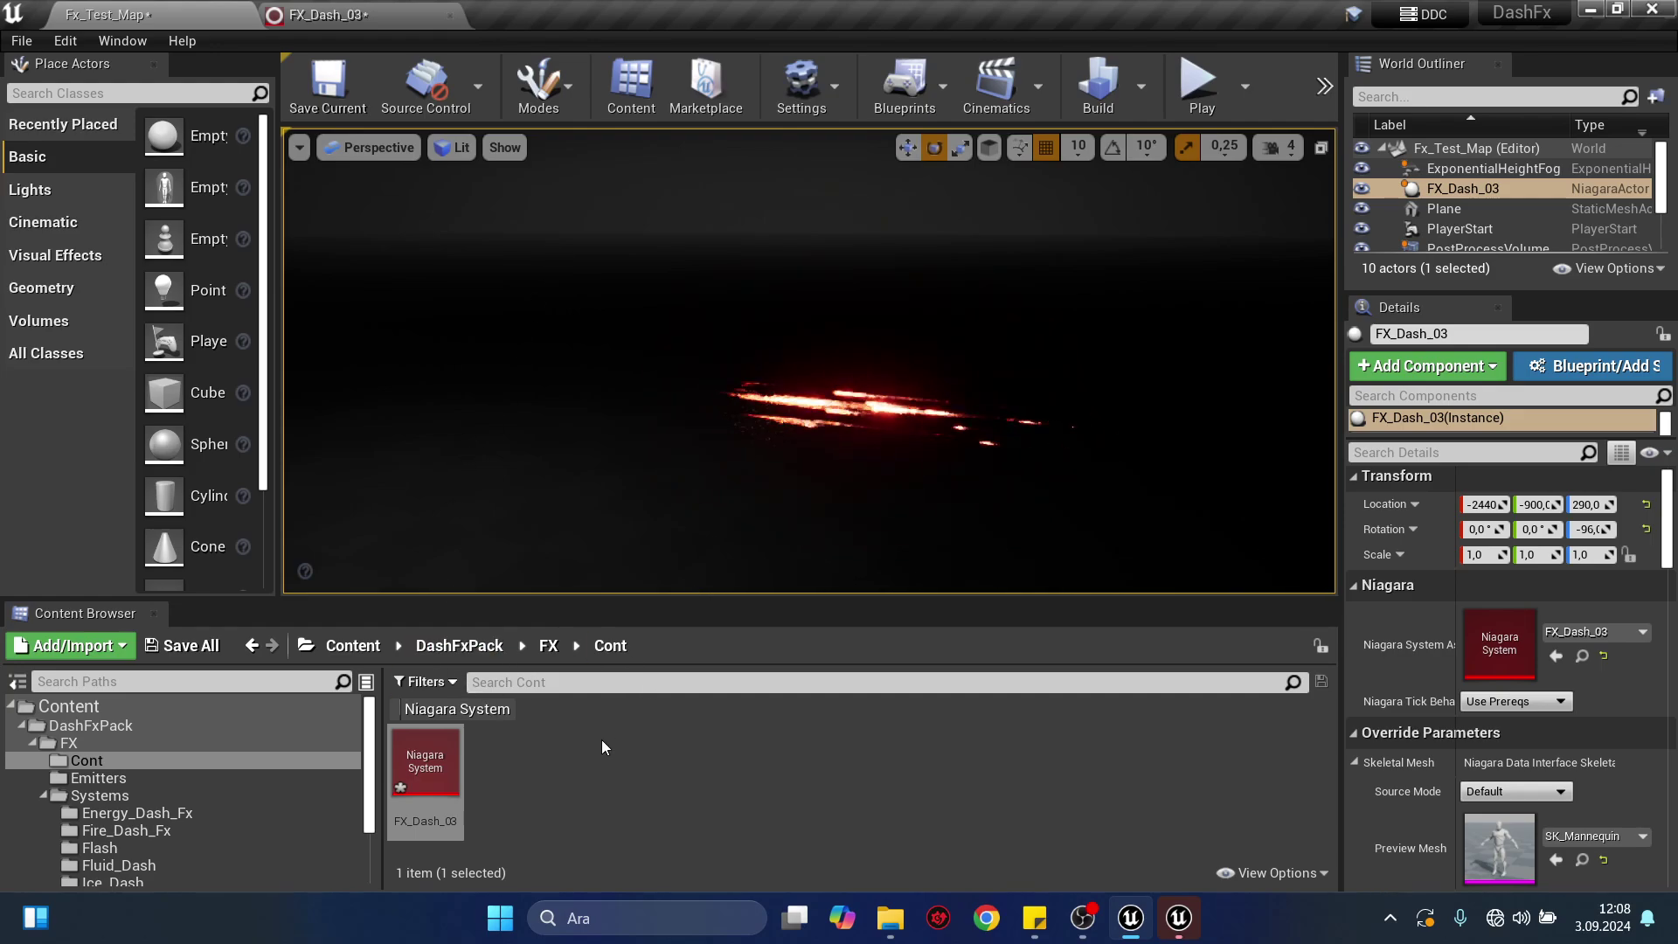